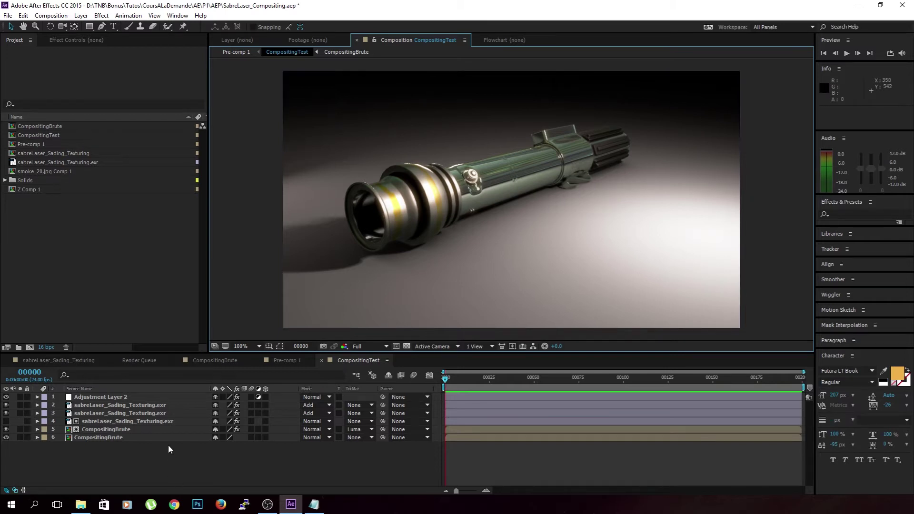
# Step: Compare the lightsaber render with and without Adjustment Layer 2 by switching its visibility off and on
pyautogui.click(90, 397)
pyautogui.click(5, 396)
pyautogui.click(5, 396)
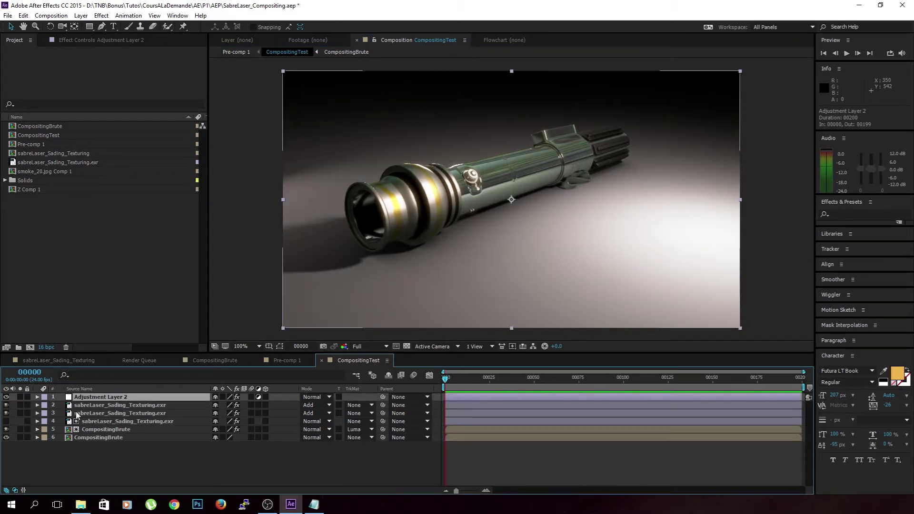
pyautogui.click(209, 458)
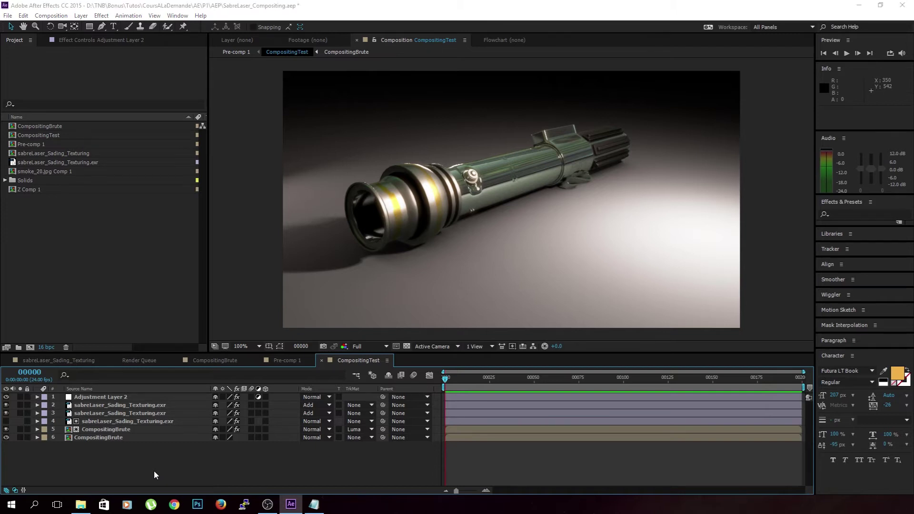
pyautogui.hotkey('ctrl', 'y')
pyautogui.click(366, 424)
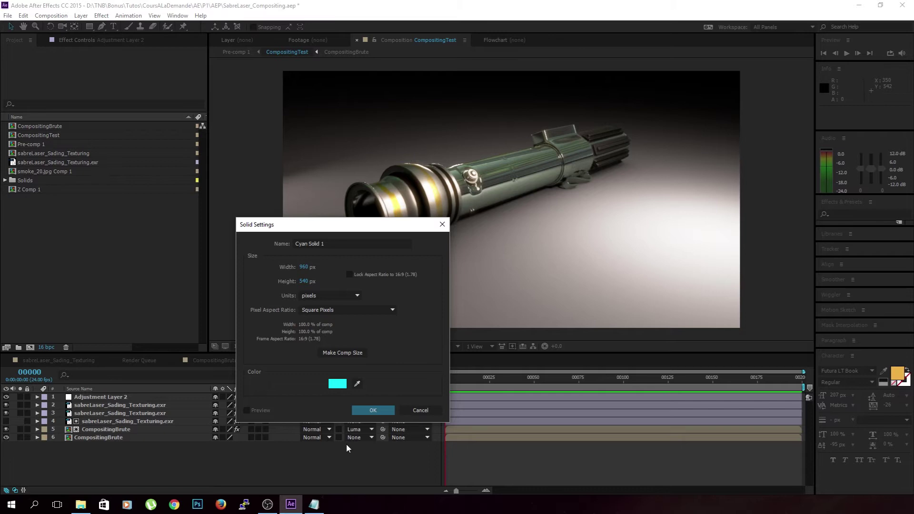
pyautogui.click(415, 411)
# Step: Create a new full-frame solid layer in a light green colour with a hue of 120°
pyautogui.rightClick(232, 368)
pyautogui.moveTo(274, 376)
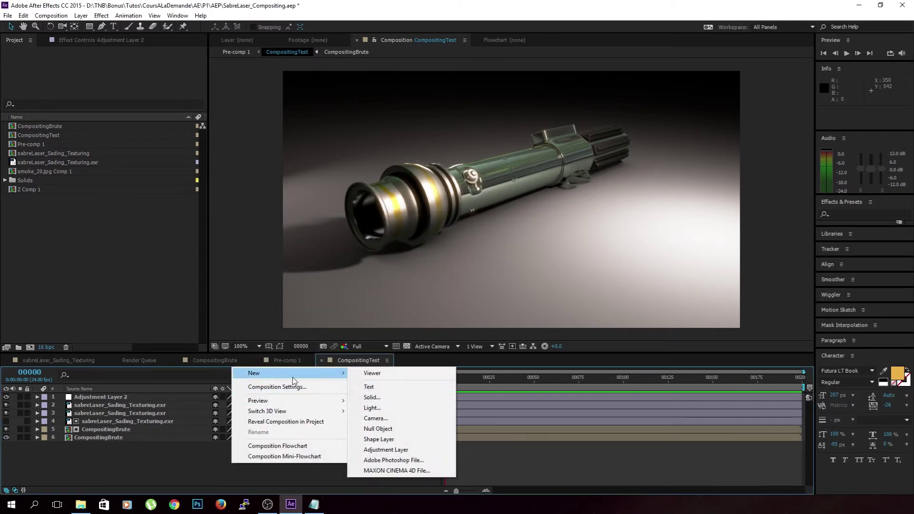
pyautogui.click(367, 397)
pyautogui.click(341, 387)
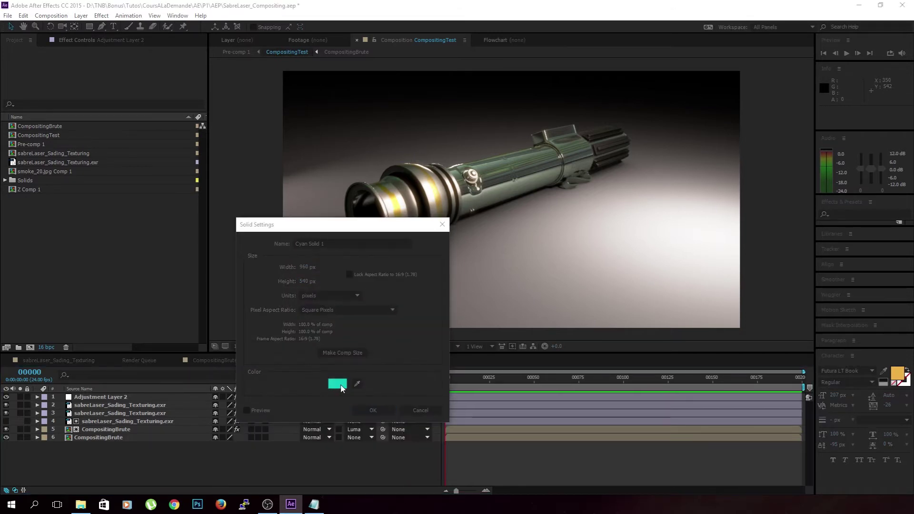
pyautogui.moveTo(547, 230); pyautogui.dragTo(548, 223)
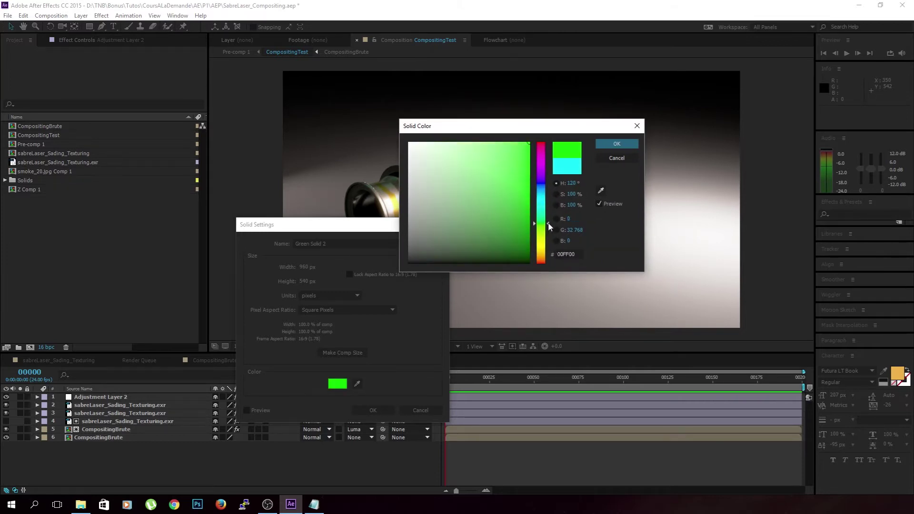
pyautogui.moveTo(516, 167); pyautogui.dragTo(500, 166)
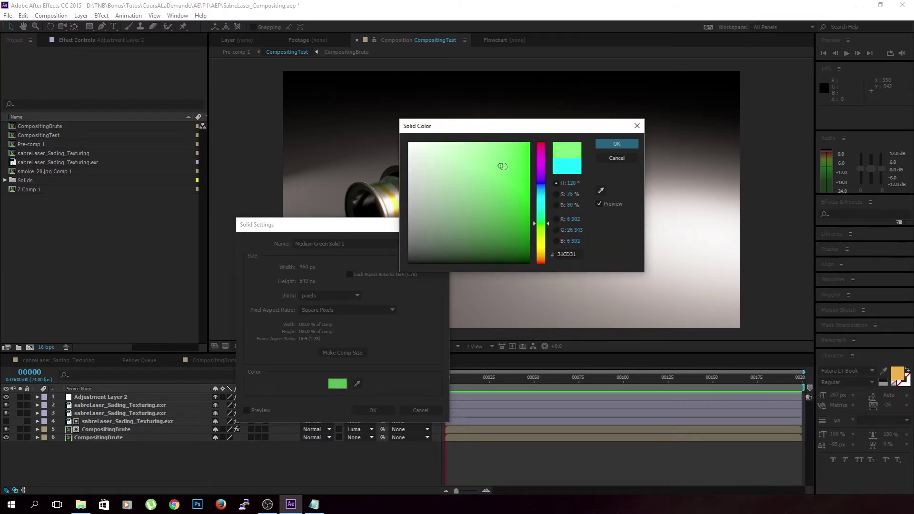
pyautogui.click(623, 143)
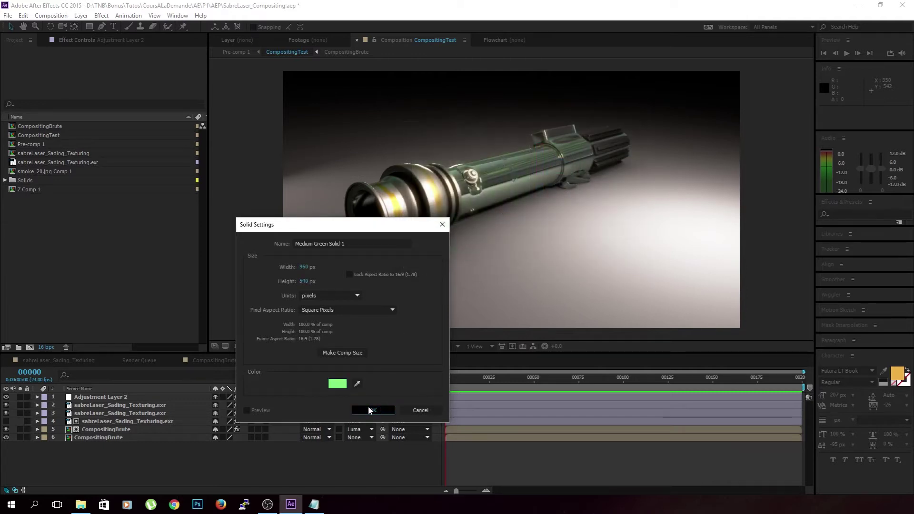
pyautogui.click(371, 410)
# Step: Pre-compose all layers beneath the green solid into a composition named CompoOver, moving all attributes into it
pyautogui.moveTo(88, 397); pyautogui.dragTo(109, 396)
pyautogui.moveTo(113, 455); pyautogui.dragTo(95, 404)
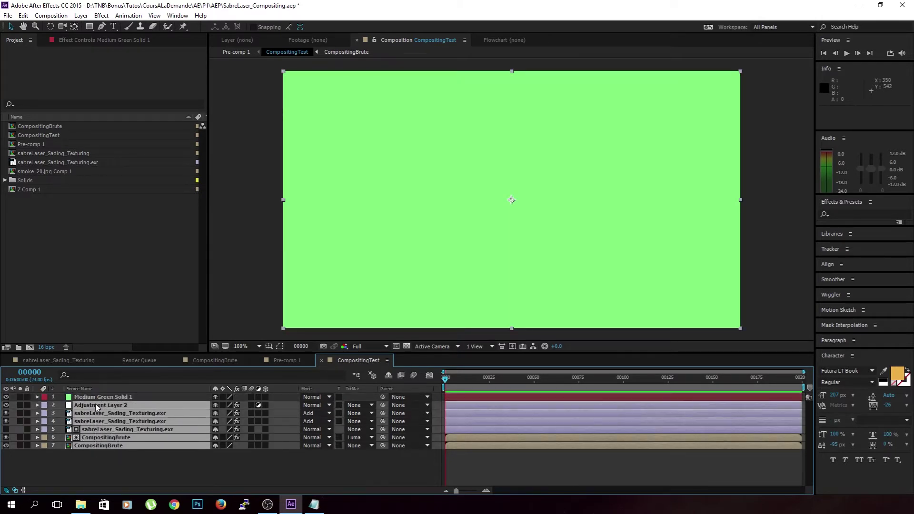
pyautogui.hotkey('ctrl', 'shift', 'c')
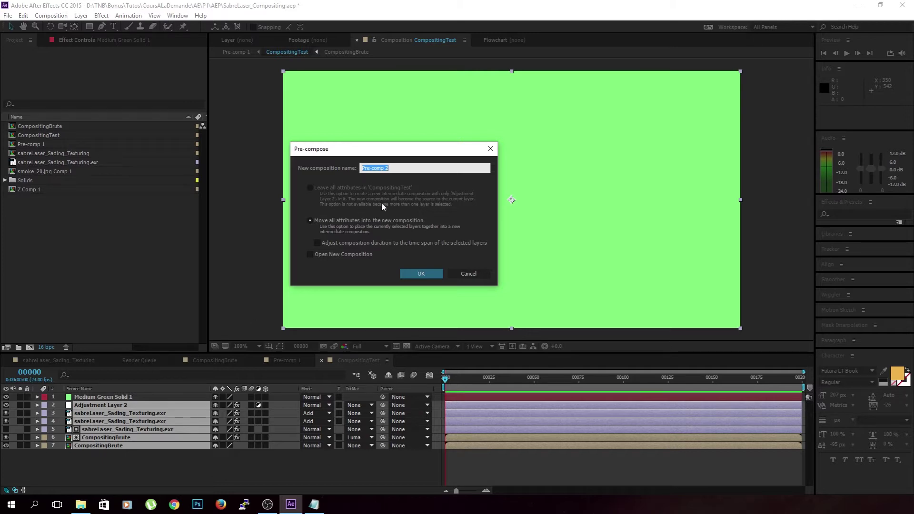
pyautogui.write('CompoOver')
pyautogui.press('Return')
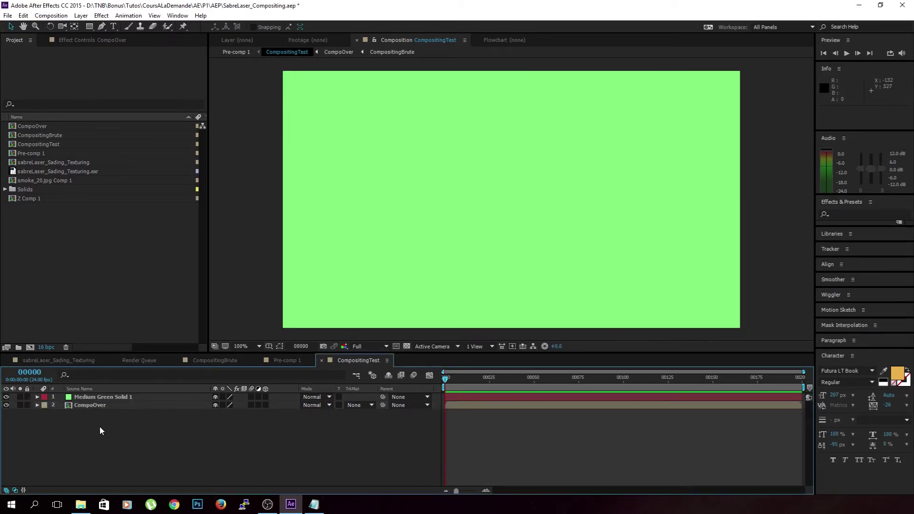
# Step: Hide and show the green solid to check the CompoOver layer beneath it
pyautogui.click(125, 397)
pyautogui.click(7, 397)
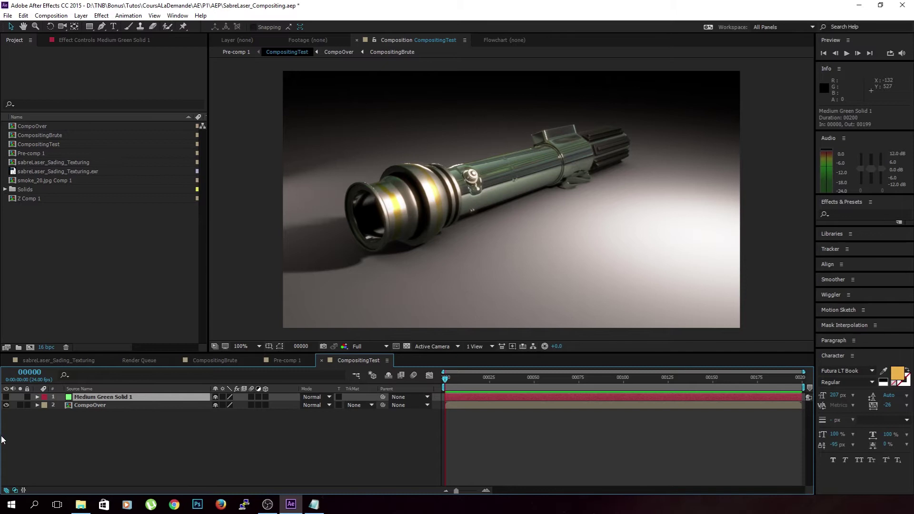
pyautogui.click(6, 396)
# Step: Try the Add, Multiply and Overlay blending modes on the green solid
pyautogui.click(314, 397)
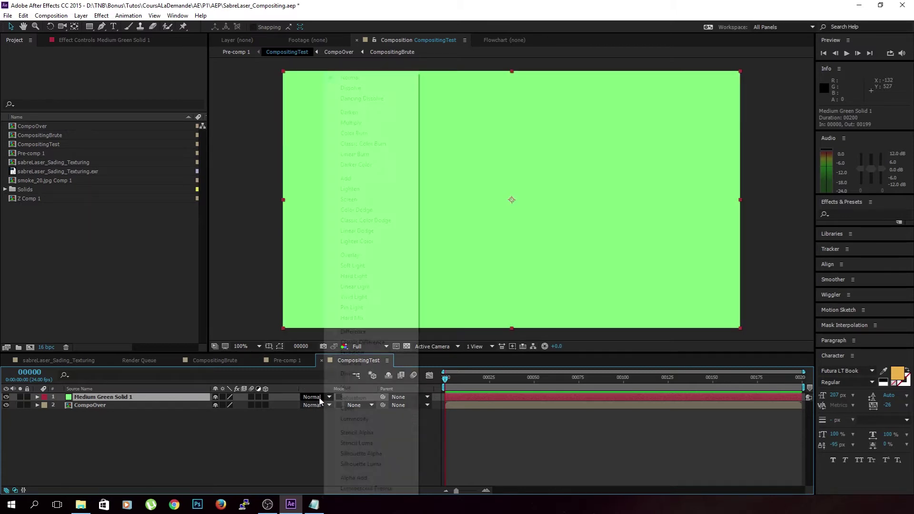
pyautogui.click(358, 178)
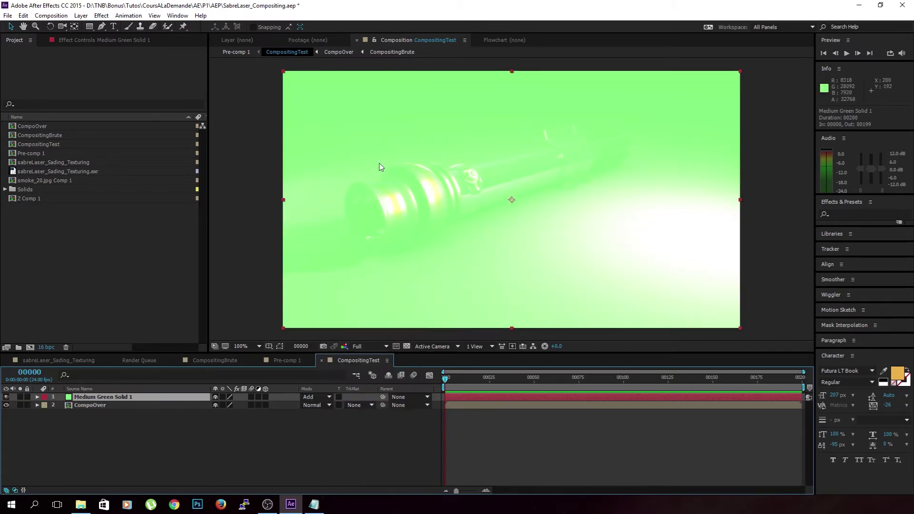
pyautogui.click(301, 397)
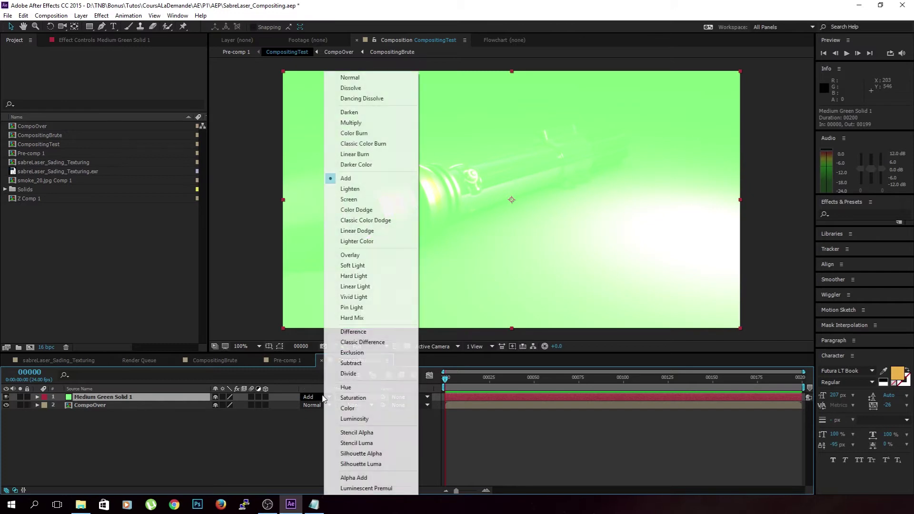
pyautogui.click(358, 122)
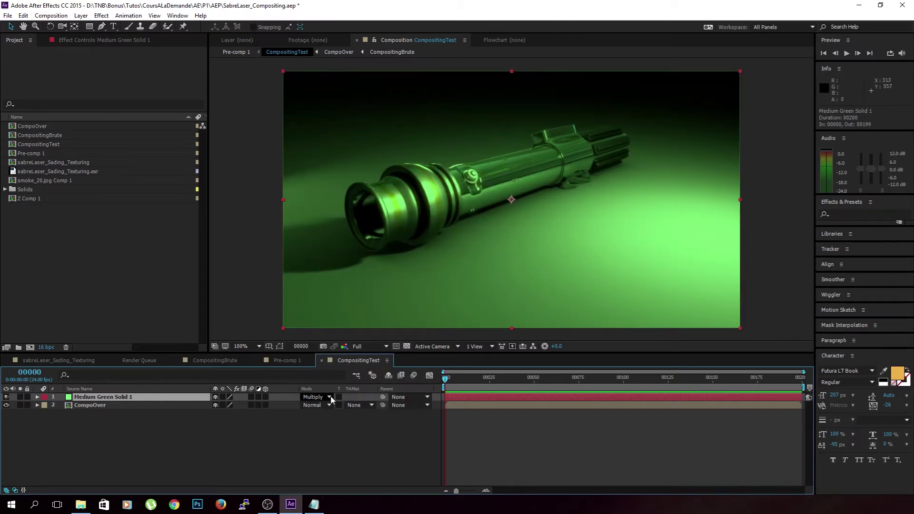
pyautogui.click(314, 397)
pyautogui.click(374, 257)
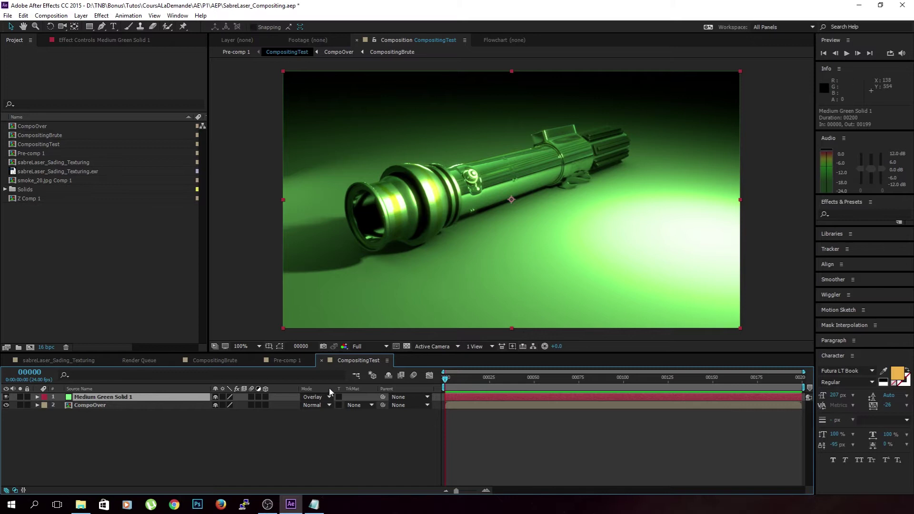
# Step: Set the green solid's blending mode to Soft Light and deselect the layer
pyautogui.click(330, 396)
pyautogui.click(369, 265)
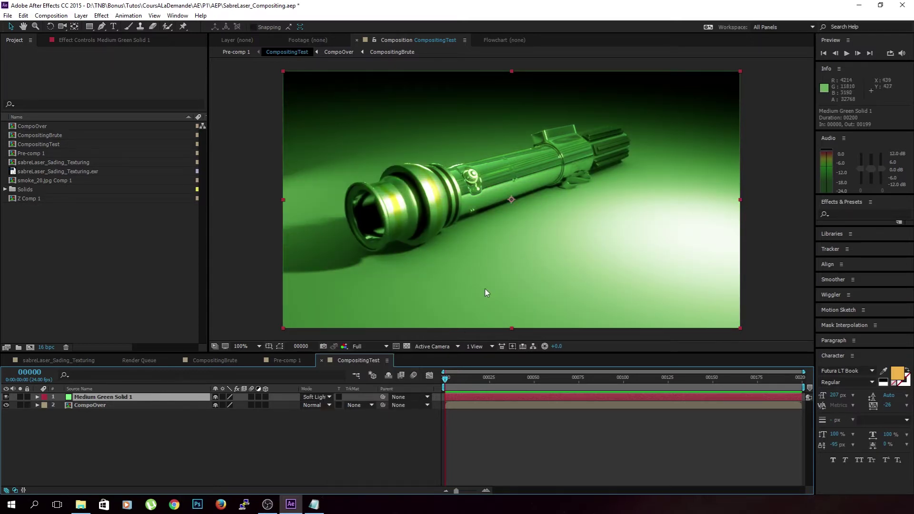
pyautogui.click(312, 396)
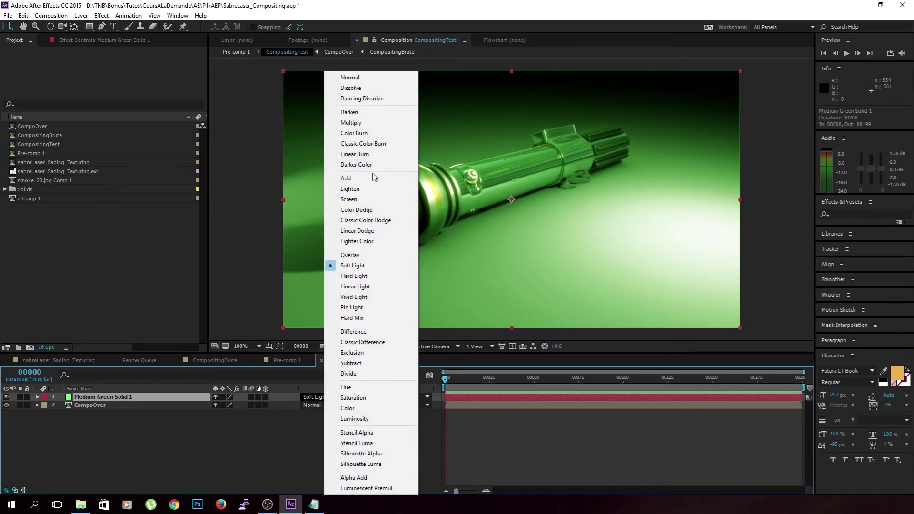
pyautogui.click(193, 500)
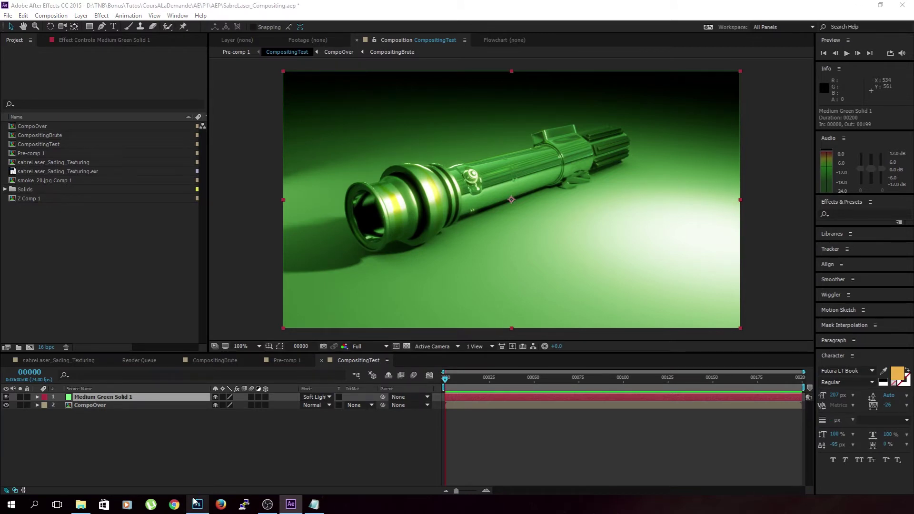
pyautogui.click(335, 464)
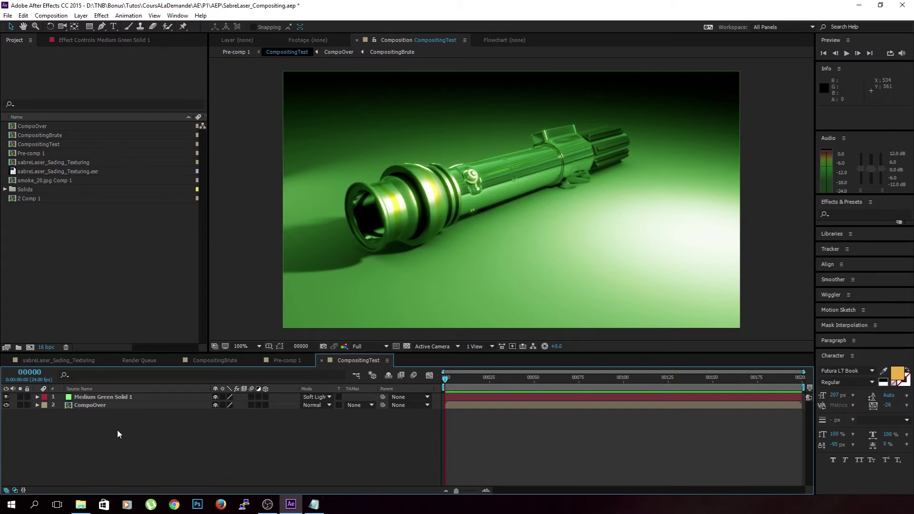
# Step: Draw an elliptical mask about 507 × 297 px on the green solid, around the lightsaber's emitter end and its shadow
pyautogui.click(147, 396)
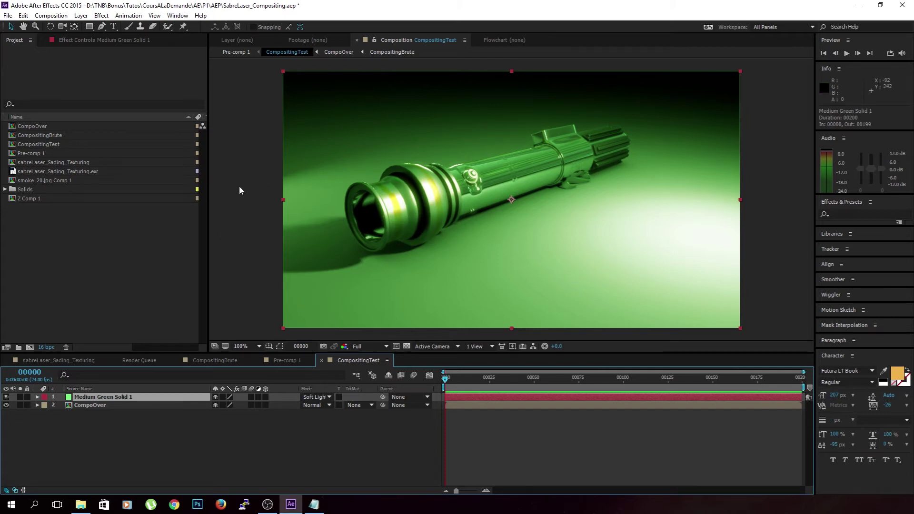
pyautogui.click(91, 29)
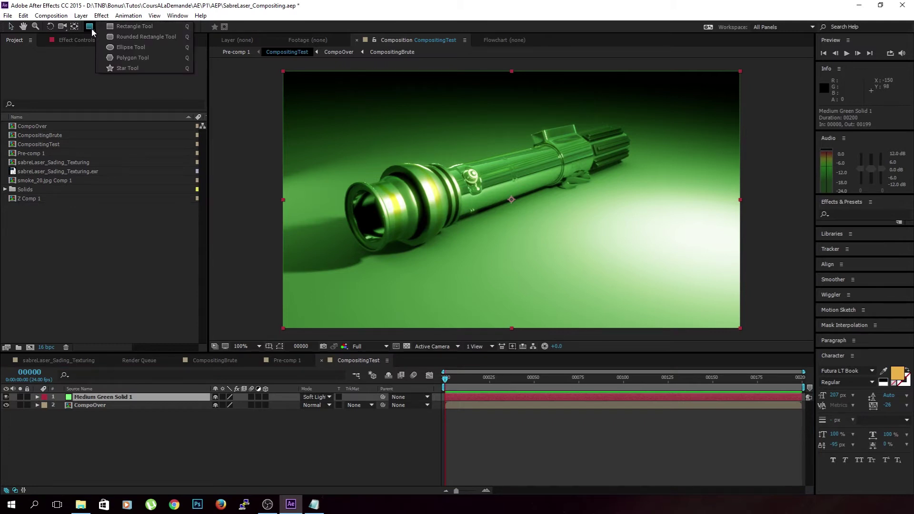
pyautogui.click(116, 48)
pyautogui.moveTo(466, 171); pyautogui.dragTo(225, 313)
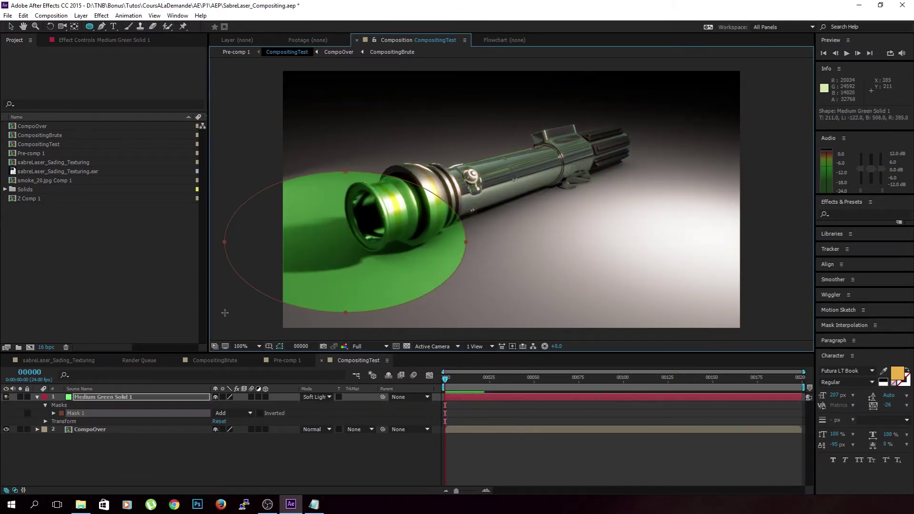
pyautogui.click(242, 461)
# Step: Rotate the elliptical mask about -19.7° to match the hilt's angle and shift it about 44 px right and 27 px up
pyautogui.click(111, 398)
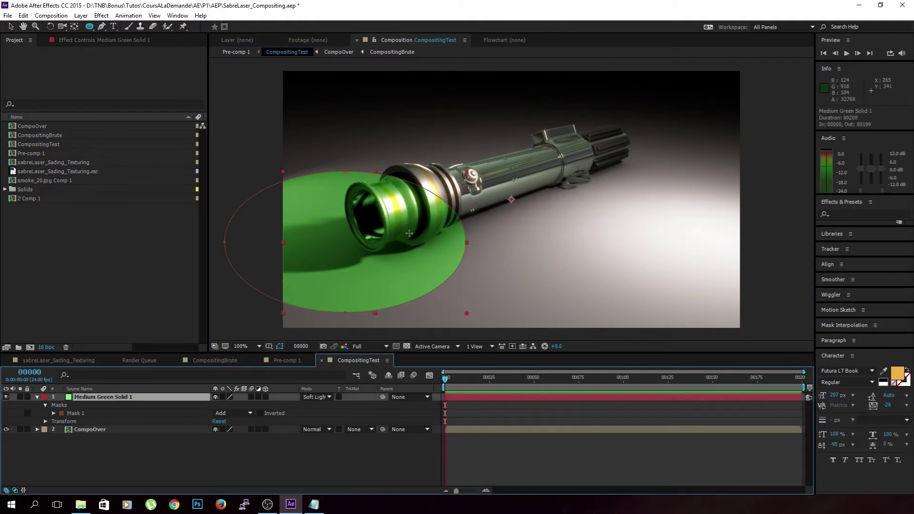
pyautogui.doubleClick(422, 295)
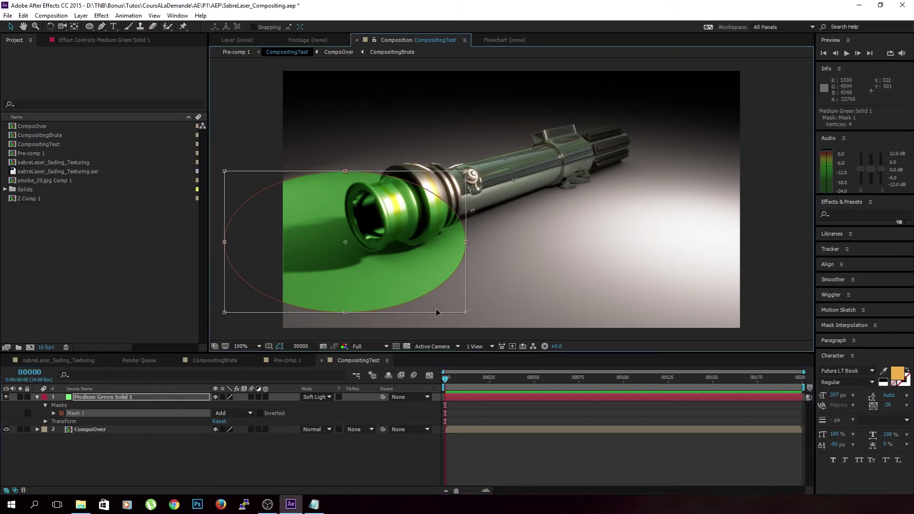
pyautogui.moveTo(466, 319); pyautogui.dragTo(486, 265)
pyautogui.moveTo(429, 224); pyautogui.dragTo(449, 210)
pyautogui.moveTo(498, 277); pyautogui.dragTo(496, 283)
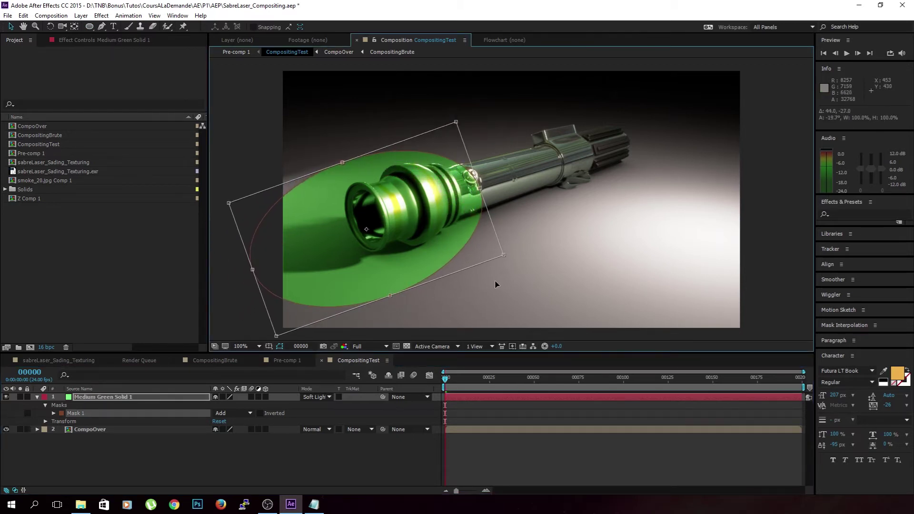
pyautogui.press('Return')
pyautogui.click(217, 96)
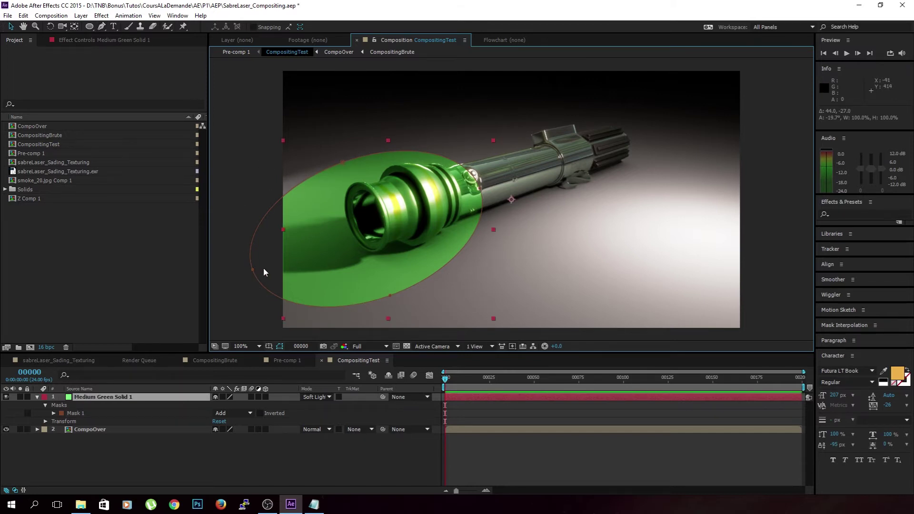
# Step: Stretch the mask's outer end beyond the frame's edge with its vertex and handles, and tighten the curve beneath the hilt
pyautogui.moveTo(252, 269)
pyautogui.mouseDown()
pyautogui.moveTo(270, 268)
pyautogui.moveTo(261, 268)
pyautogui.mouseUp()
pyautogui.moveTo(248, 230); pyautogui.dragTo(189, 132)
pyautogui.moveTo(280, 302); pyautogui.dragTo(362, 425)
pyautogui.moveTo(261, 268); pyautogui.dragTo(238, 288)
pyautogui.moveTo(450, 273); pyautogui.dragTo(433, 246)
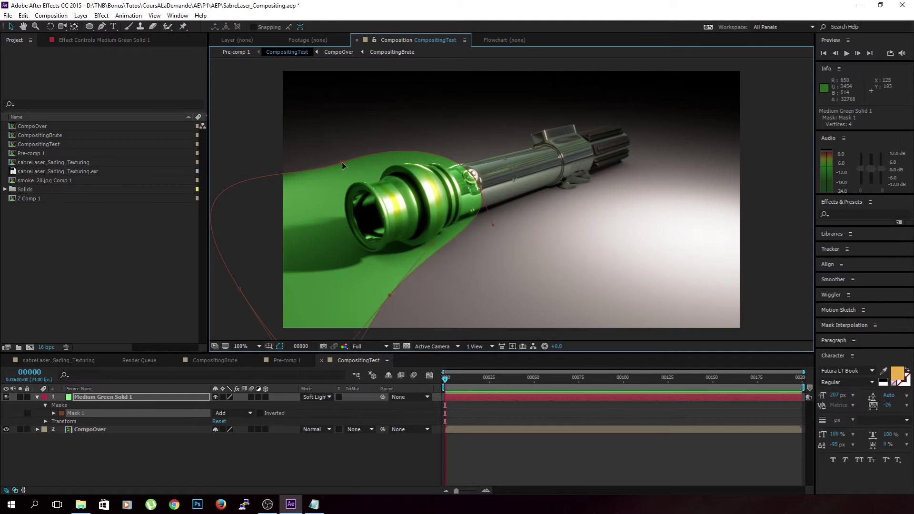
# Step: Lower the mask's upper vertex and curve to sit closer to the top of the emitter
pyautogui.click(414, 156)
pyautogui.moveTo(413, 155); pyautogui.dragTo(405, 173)
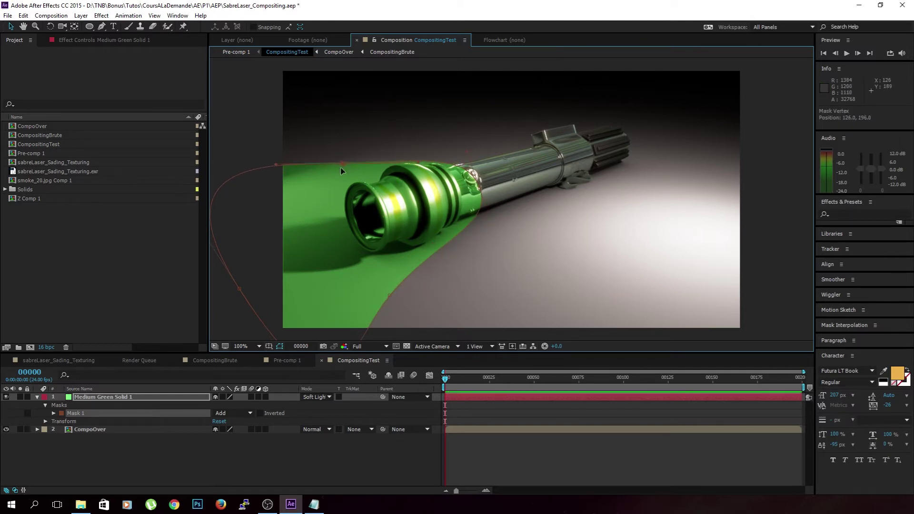
pyautogui.moveTo(342, 163); pyautogui.dragTo(330, 174)
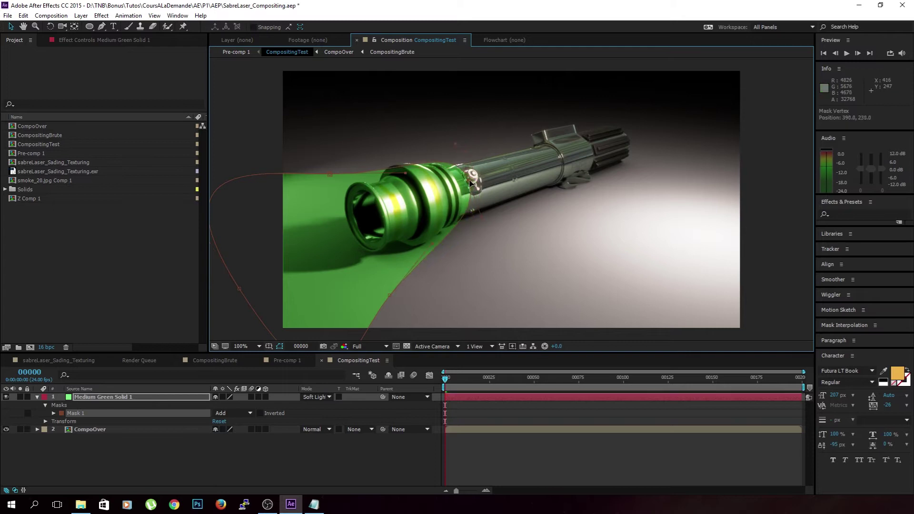
# Step: Move the mask's lower vertex slightly outward and up on the floor beneath the hilt
pyautogui.press(',')
pyautogui.press(',')
pyautogui.click(492, 320)
pyautogui.rightClick(480, 261)
pyautogui.click(410, 278)
pyautogui.click(109, 405)
pyautogui.press('.')
pyautogui.press('.')
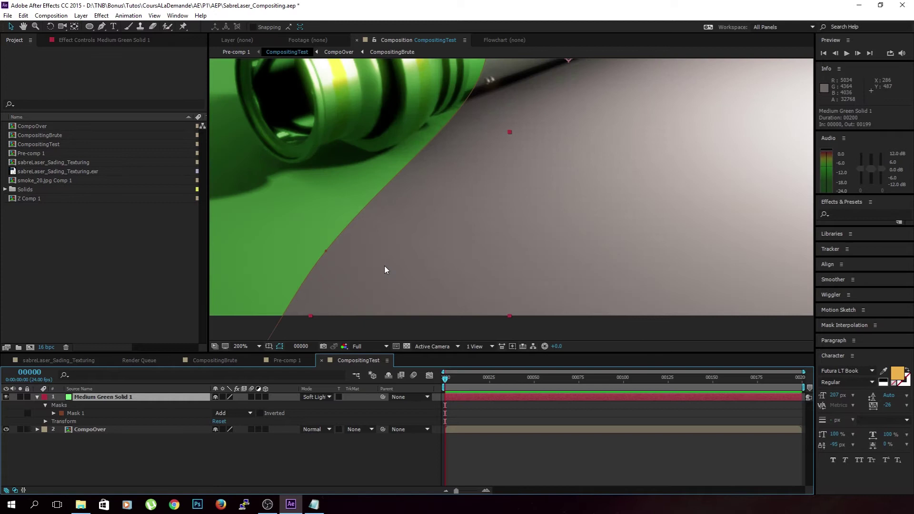
pyautogui.press(',')
pyautogui.click(101, 26)
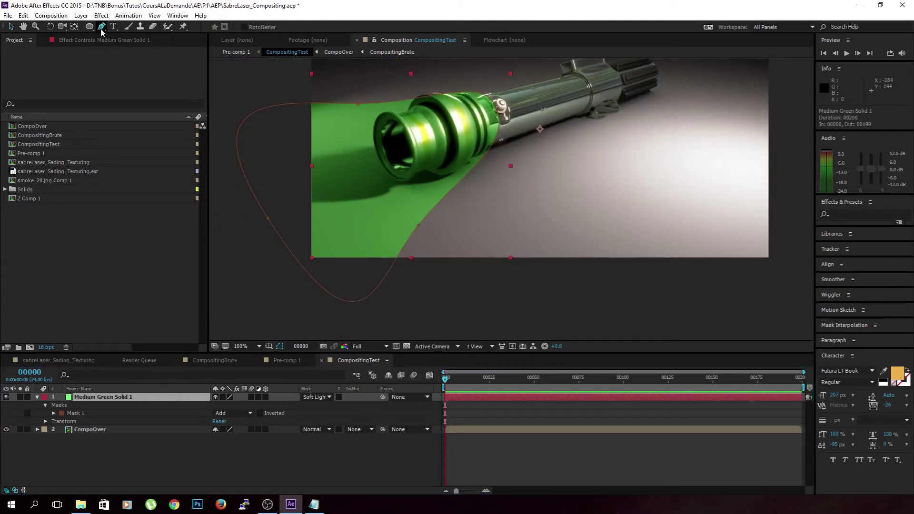
pyautogui.press('v')
pyautogui.moveTo(419, 225); pyautogui.dragTo(428, 221)
# Step: Try two different directions for the lower vertex's handle to bend the mask's bottom curve, undoing each attempt
pyautogui.moveTo(388, 270); pyautogui.dragTo(378, 214)
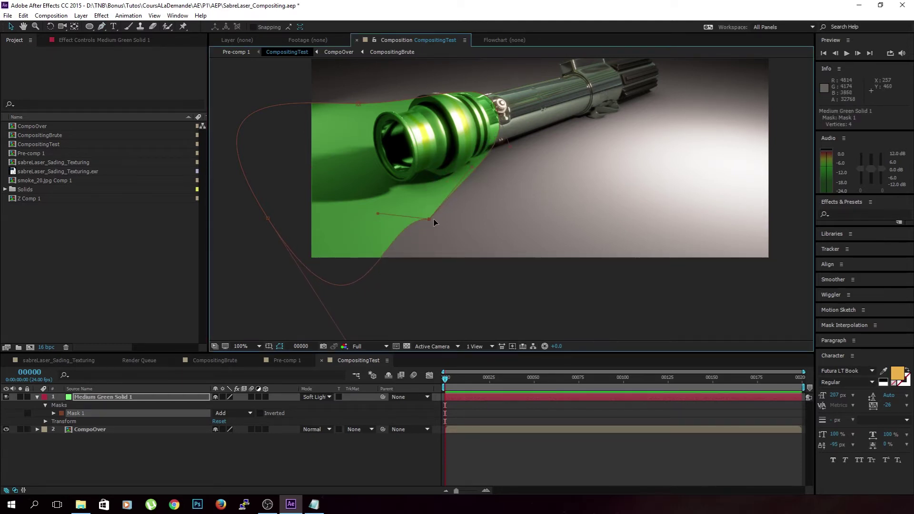
pyautogui.hotkey('ctrl', 'z')
pyautogui.moveTo(386, 274); pyautogui.dragTo(438, 243)
pyautogui.hotkey('ctrl', 'z')
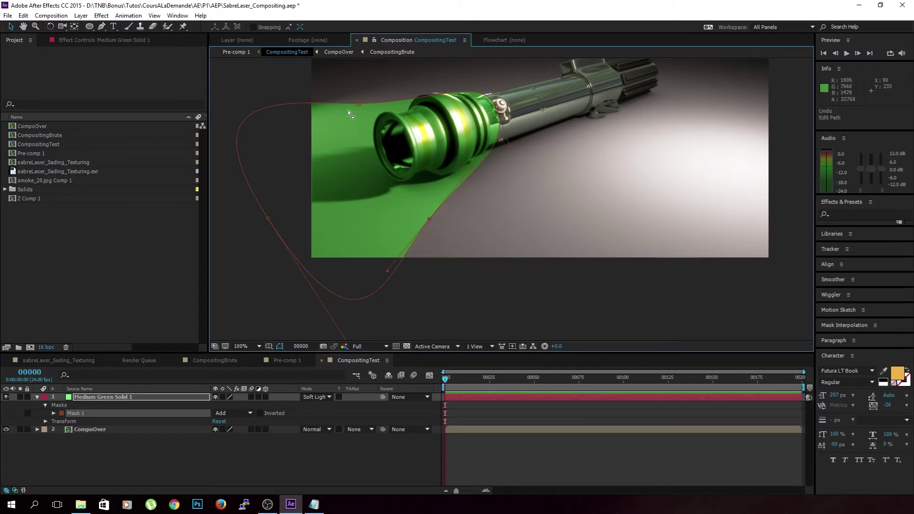
# Step: Raise the green mask's upper vertex slightly above the emitter and deselect the layer to check the shape
pyautogui.moveTo(358, 104); pyautogui.dragTo(355, 96)
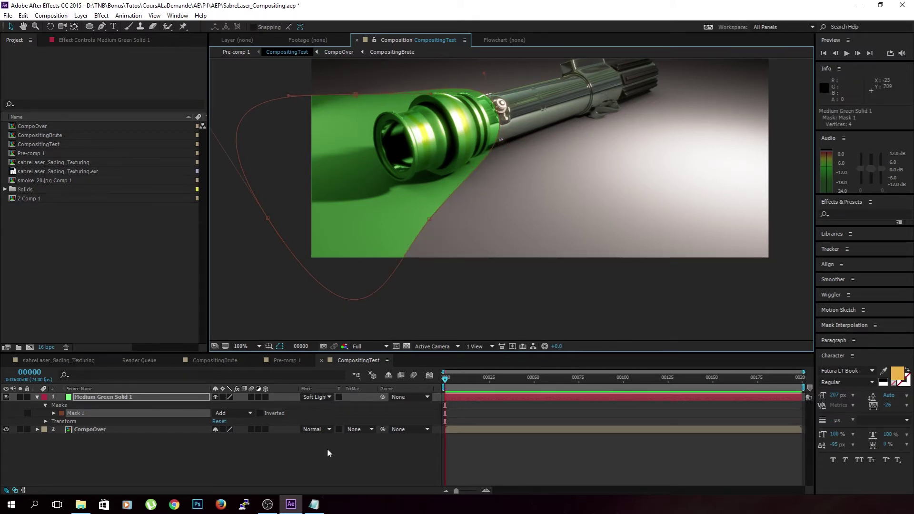
pyautogui.click(460, 286)
pyautogui.press(',')
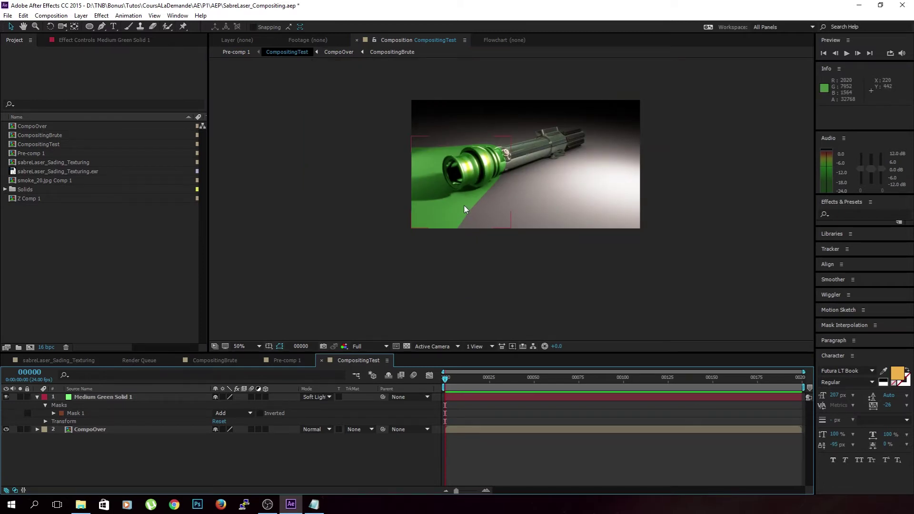
pyautogui.press('.')
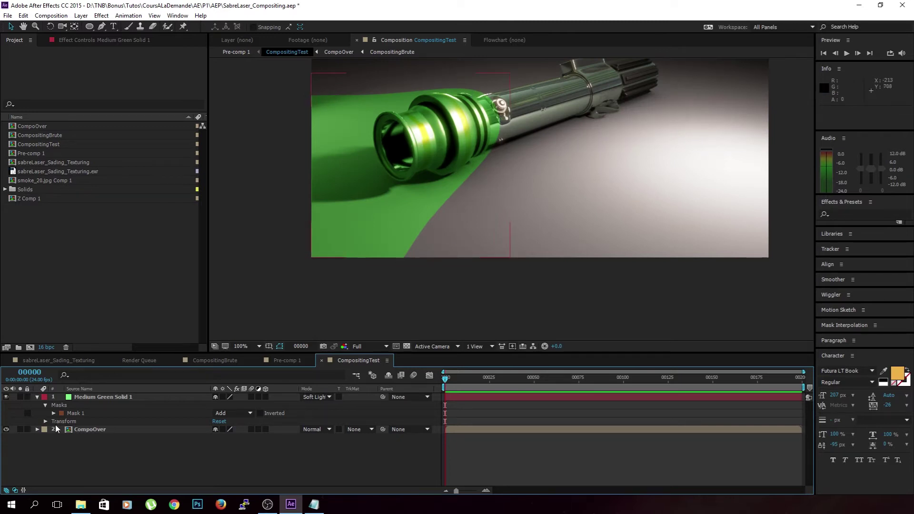
# Step: Feather the green solid's mask by 109 pixels and set its mask expansion to -31 pixels
pyautogui.click(98, 405)
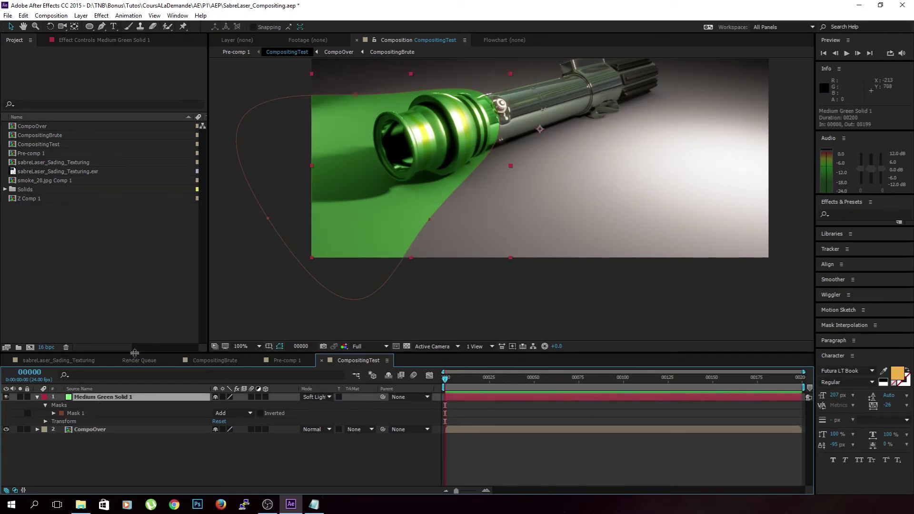
pyautogui.moveTo(138, 353); pyautogui.dragTo(140, 285)
pyautogui.click(54, 346)
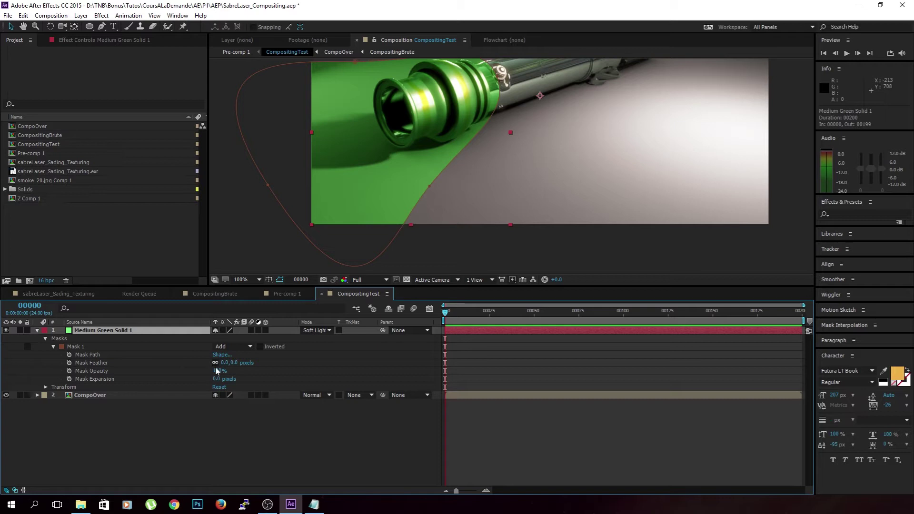
pyautogui.moveTo(224, 362); pyautogui.dragTo(285, 363)
pyautogui.moveTo(387, 247); pyautogui.dragTo(372, 284)
pyautogui.click(321, 489)
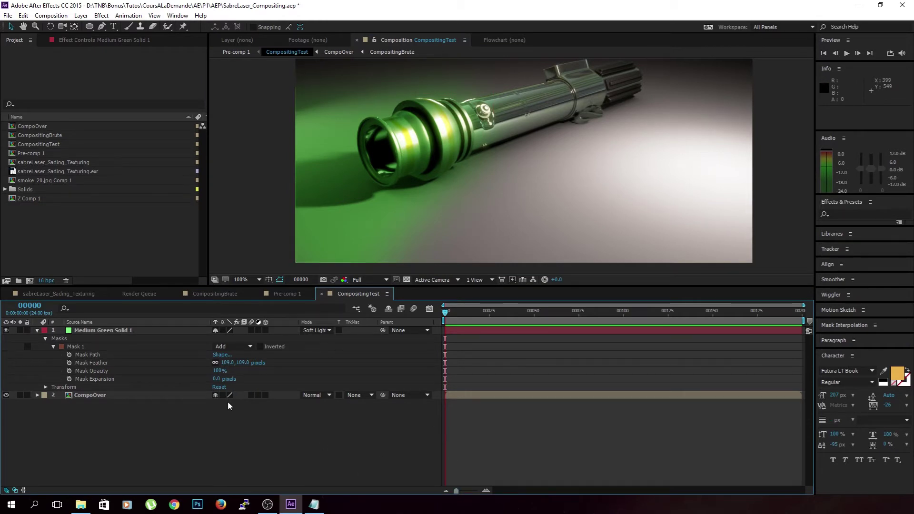
pyautogui.moveTo(218, 379); pyautogui.dragTo(221, 401)
pyautogui.click(240, 452)
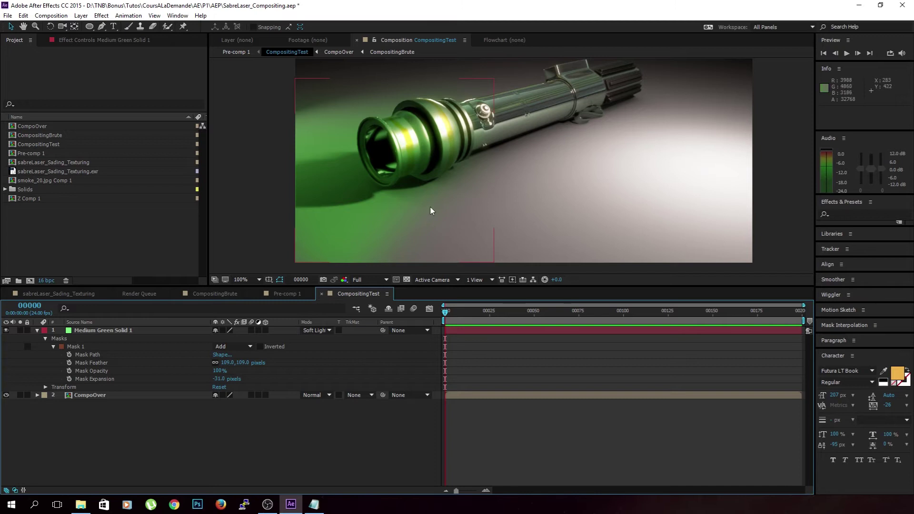
# Step: Reduce the green solid's opacity to 36%
pyautogui.click(172, 330)
pyautogui.press('t')
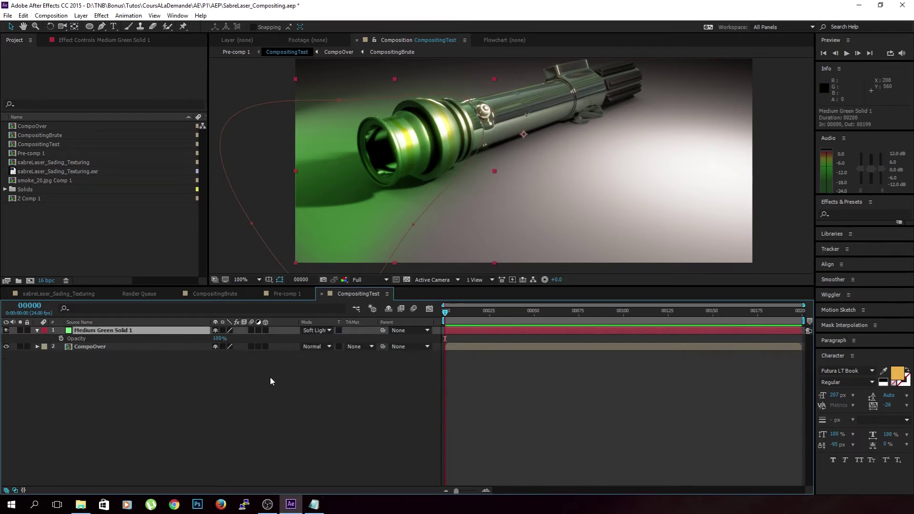
pyautogui.moveTo(220, 338); pyautogui.dragTo(203, 343)
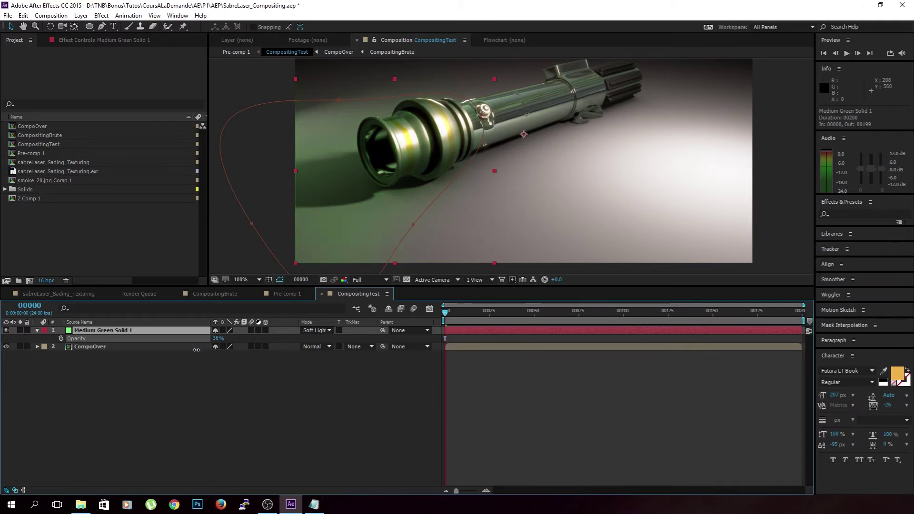
pyautogui.click(232, 361)
pyautogui.press(',')
pyautogui.press(',')
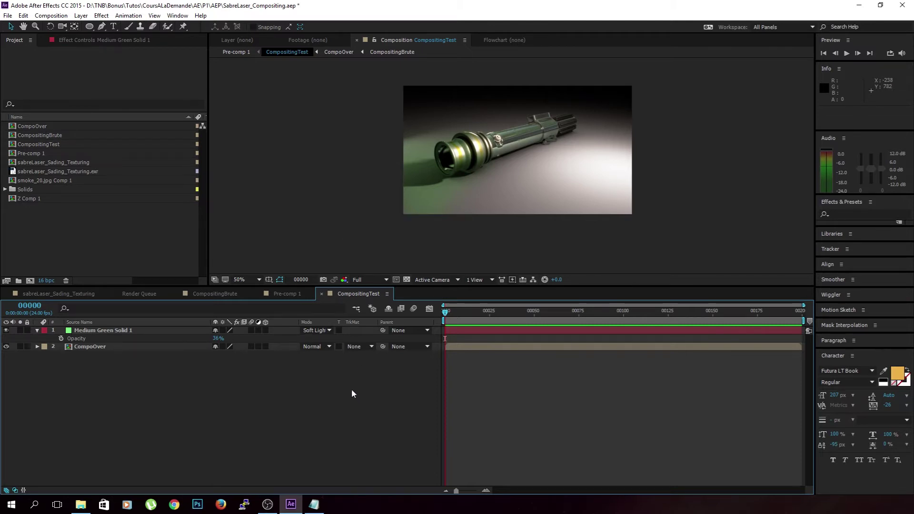
# Step: Create a 960 x 540 px solid in light blue with a hue of about 200°
pyautogui.rightClick(73, 415)
pyautogui.click(181, 396)
pyautogui.rightClick(161, 391)
pyautogui.rightClick(197, 382)
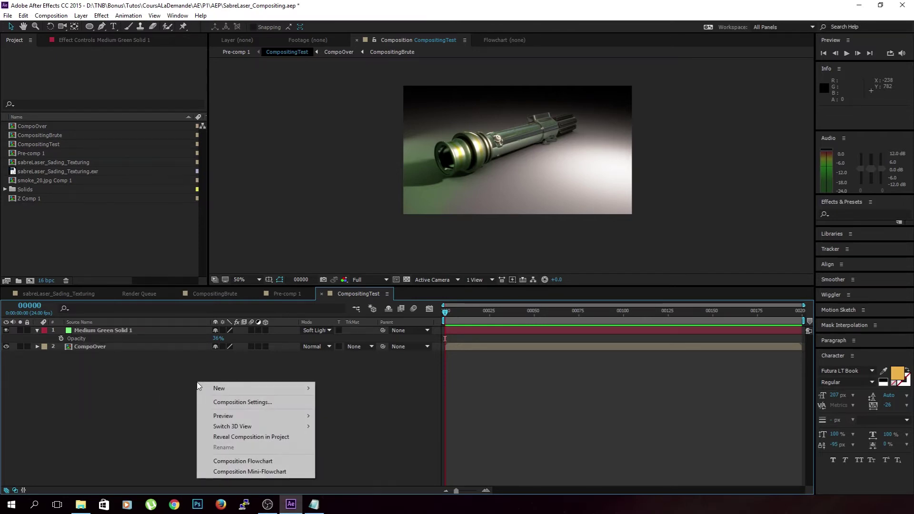
pyautogui.moveTo(274, 394)
pyautogui.click(352, 412)
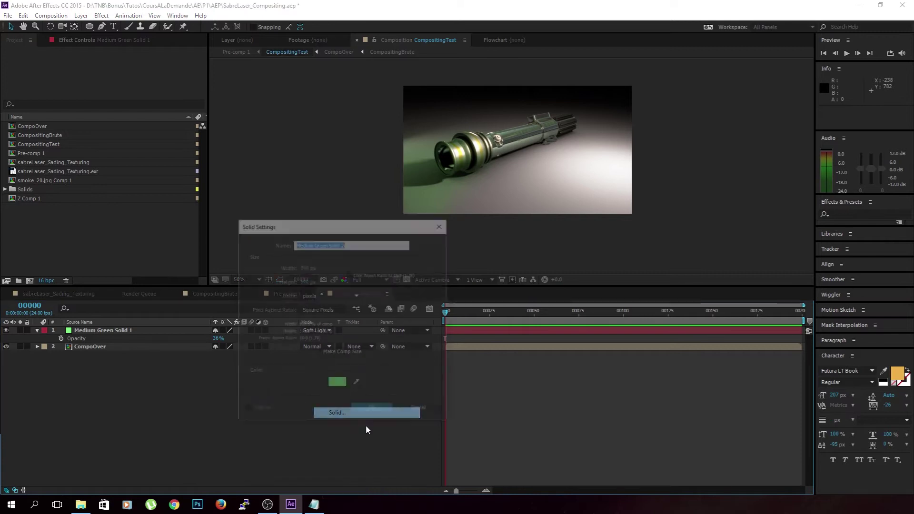
pyautogui.click(344, 385)
pyautogui.moveTo(537, 228); pyautogui.dragTo(539, 199)
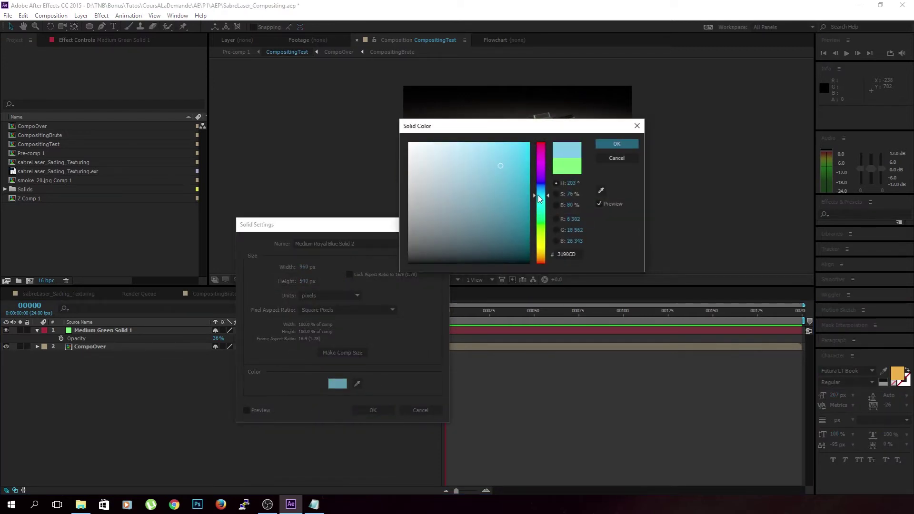
pyautogui.click(616, 144)
pyautogui.click(373, 410)
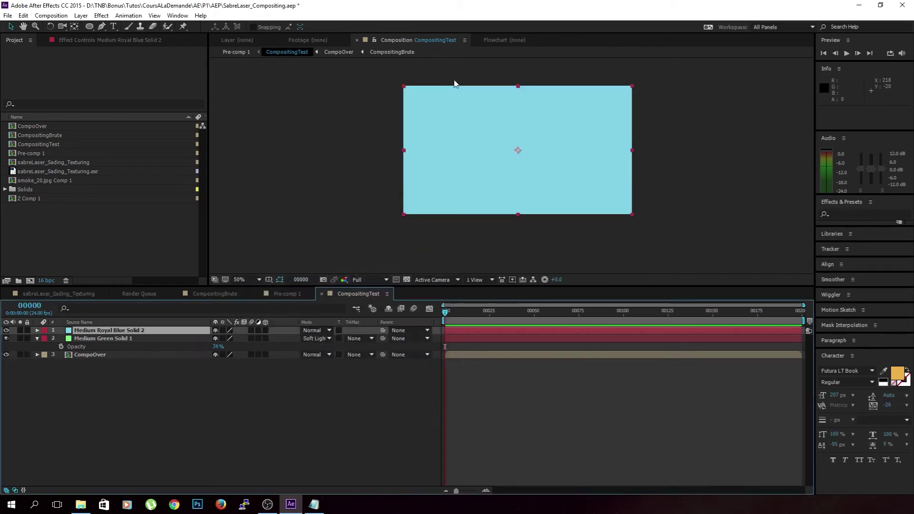
# Step: Hide the blue solid and draw an elliptical mask on it around the emitter, reaching beyond the frame's edges
pyautogui.click(6, 330)
pyautogui.click(89, 27)
pyautogui.moveTo(385, 72); pyautogui.dragTo(487, 191)
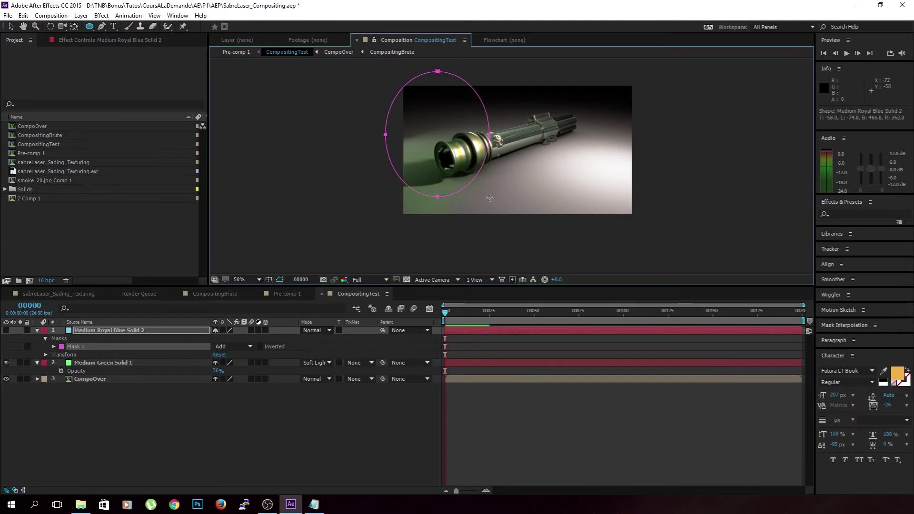
pyautogui.click(170, 405)
pyautogui.click(145, 334)
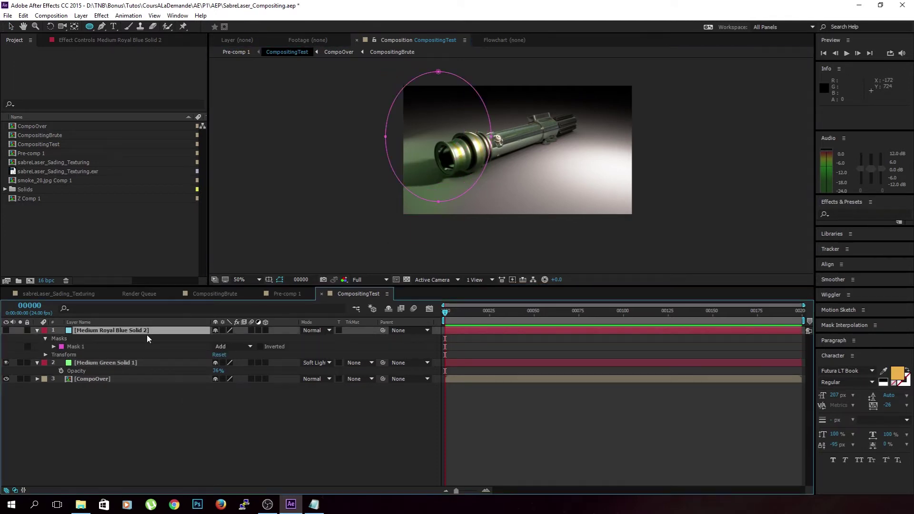
pyautogui.doubleClick(138, 334)
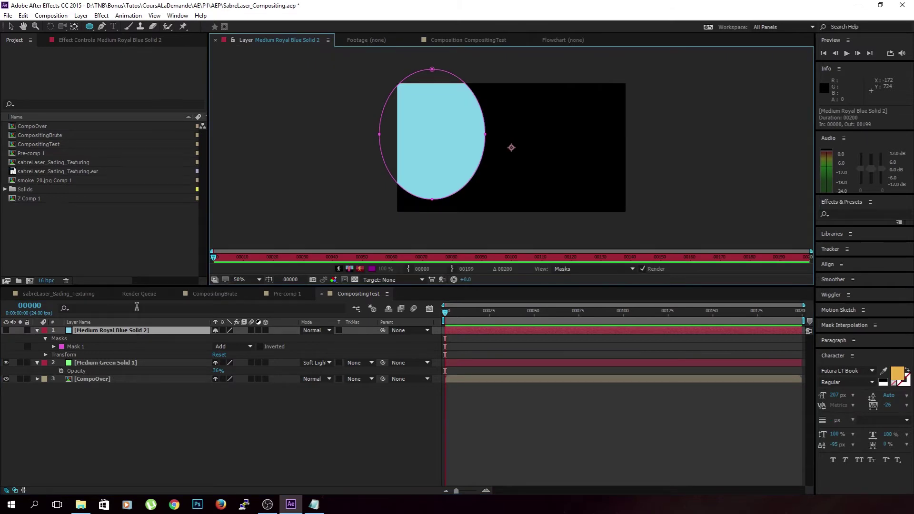
pyautogui.click(372, 42)
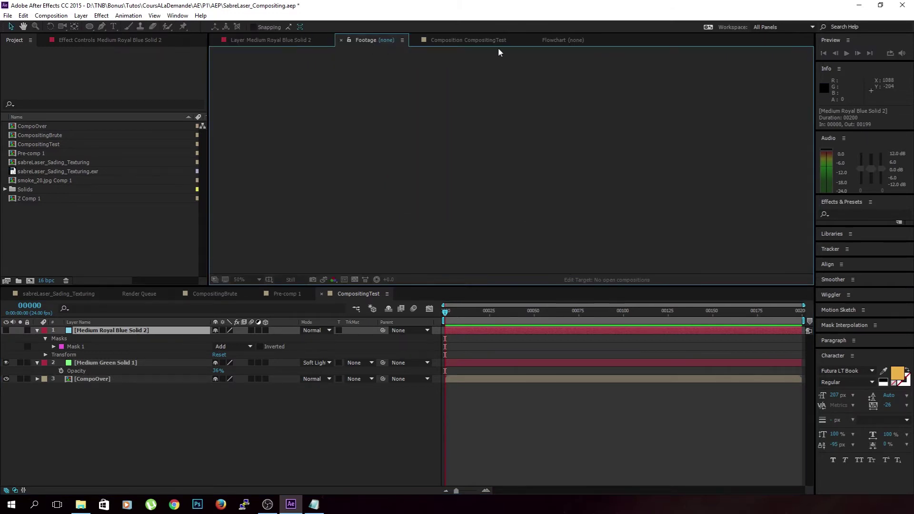
pyautogui.click(298, 42)
pyautogui.click(140, 333)
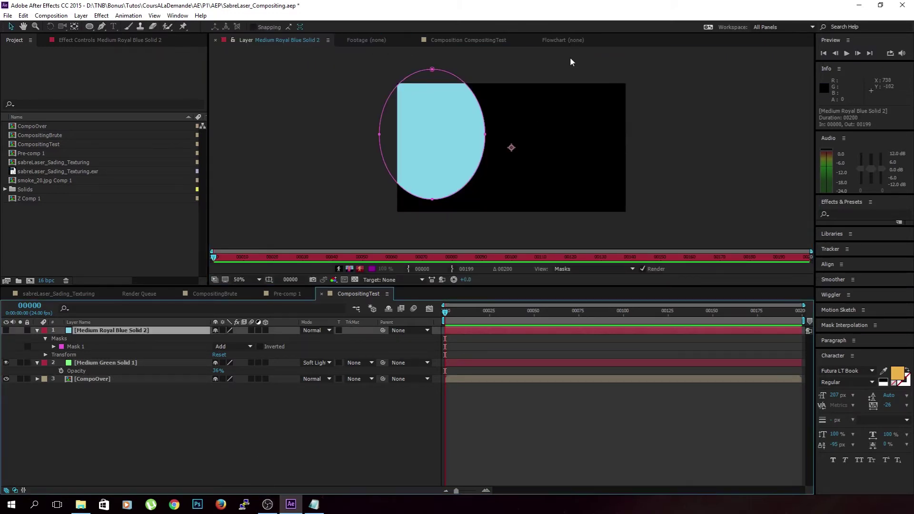
pyautogui.click(456, 43)
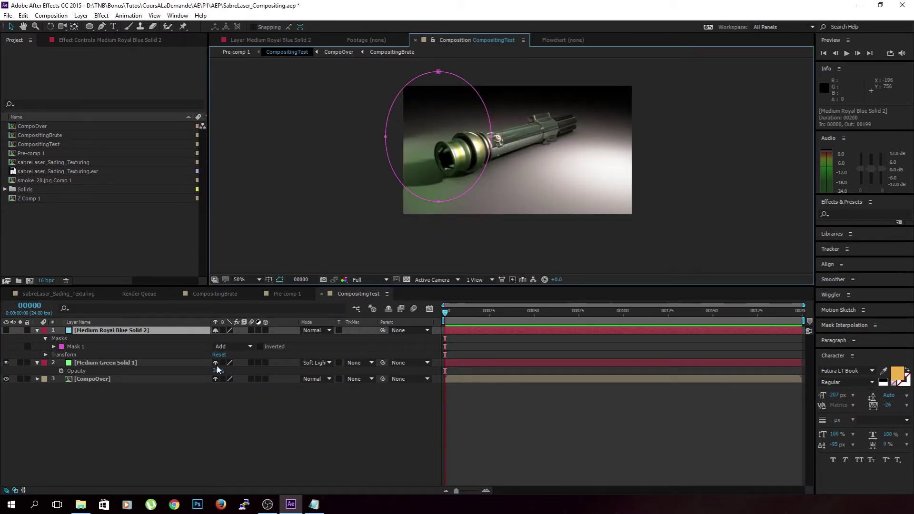
# Step: Duplicate the masked blue solid and recolor the copy saturated red with a hue of 360° as a new solid
pyautogui.hotkey('ctrl', 'd')
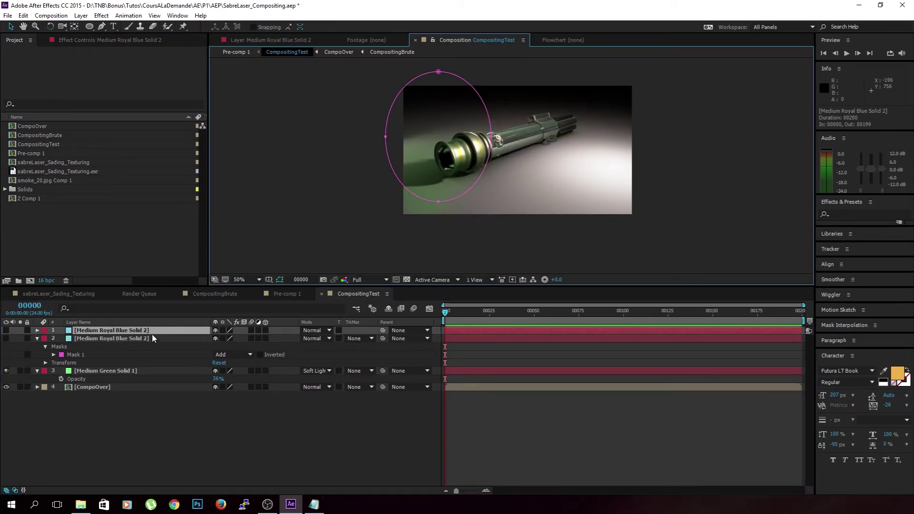
pyautogui.hotkey('ctrl', 'shift', 'y')
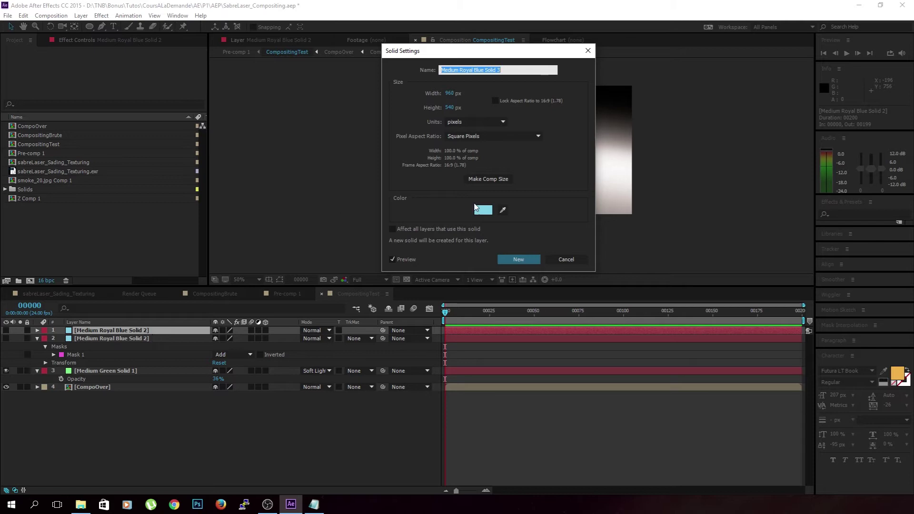
pyautogui.click(490, 212)
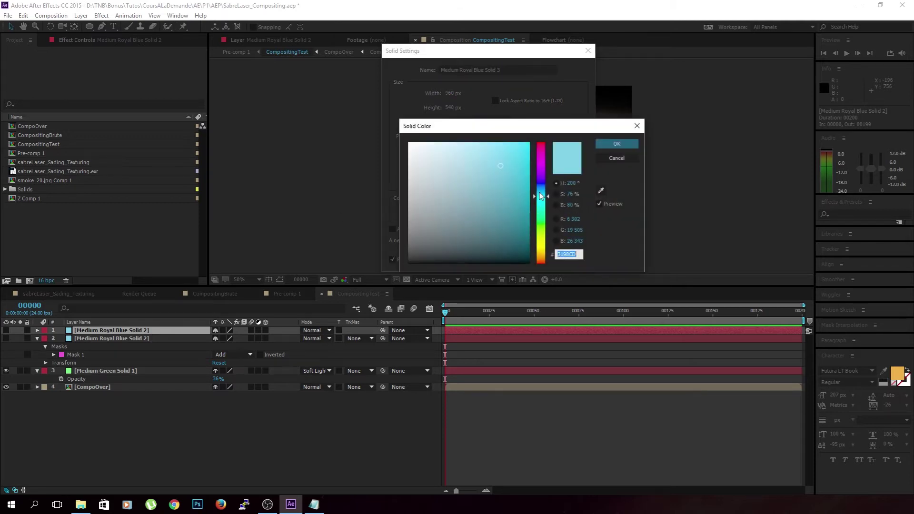
pyautogui.moveTo(540, 195); pyautogui.dragTo(541, 142)
pyautogui.click(513, 240)
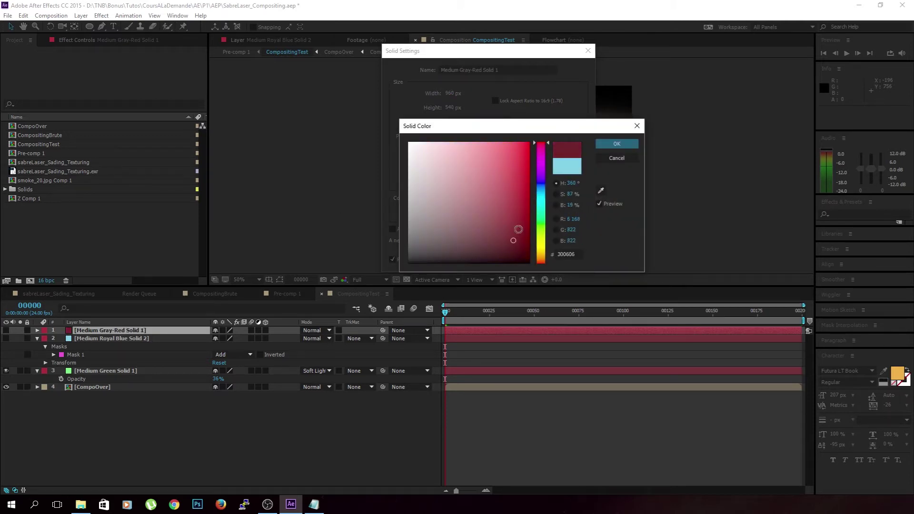
pyautogui.moveTo(525, 211); pyautogui.dragTo(527, 172)
pyautogui.click(616, 144)
pyautogui.click(523, 256)
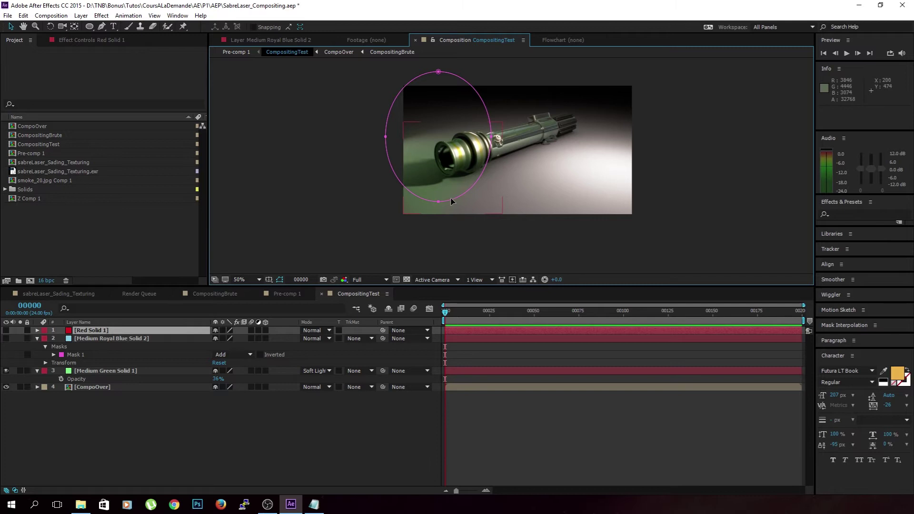
# Step: Move the red solid's elliptical mask over the rear of the hilt, rotate it about 35° counterclockwise and enlarge it past the frame
pyautogui.moveTo(452, 201); pyautogui.dragTo(581, 200)
pyautogui.hotkey('ctrl', 'z')
pyautogui.doubleClick(466, 194)
pyautogui.moveTo(466, 195); pyautogui.dragTo(630, 231)
pyautogui.moveTo(549, 108); pyautogui.dragTo(596, 206)
pyautogui.moveTo(473, 134); pyautogui.dragTo(430, 136)
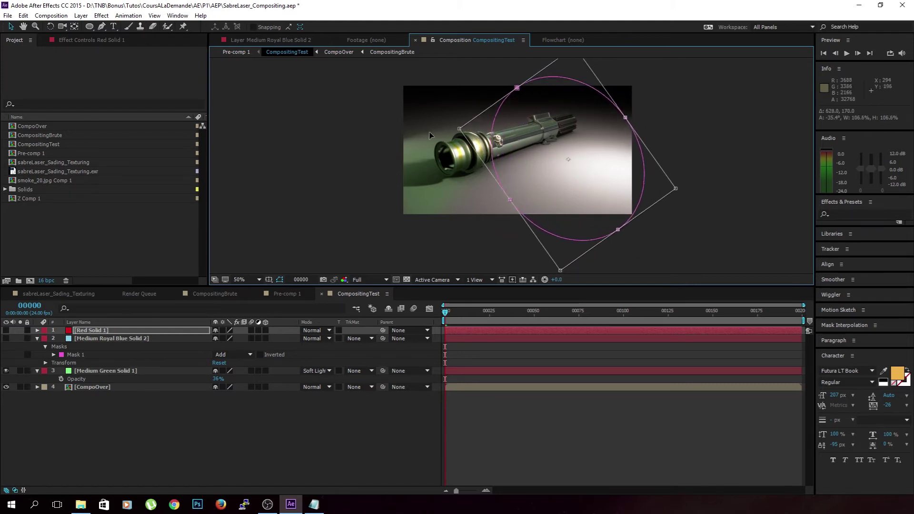
pyautogui.click(268, 453)
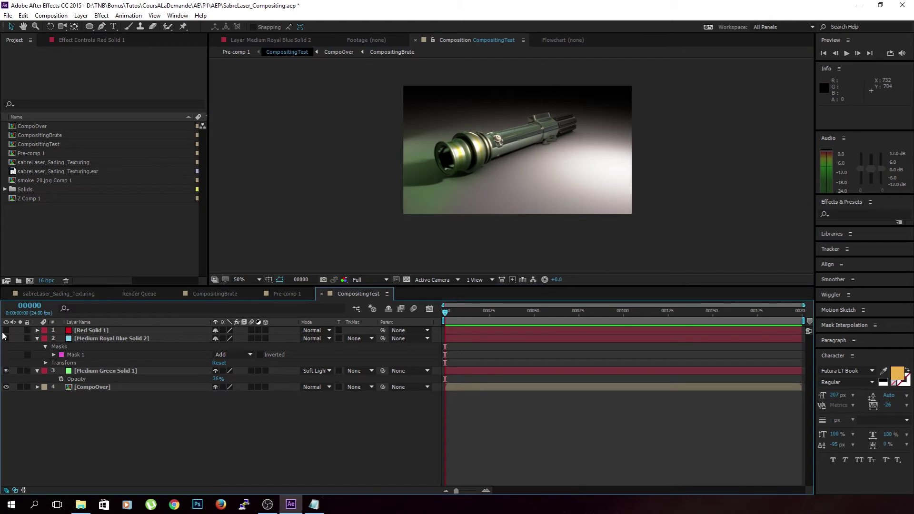
# Step: Make the red and blue solids visible and set both to Soft Light blending mode
pyautogui.moveTo(6, 338); pyautogui.dragTo(6, 330)
pyautogui.click(149, 332)
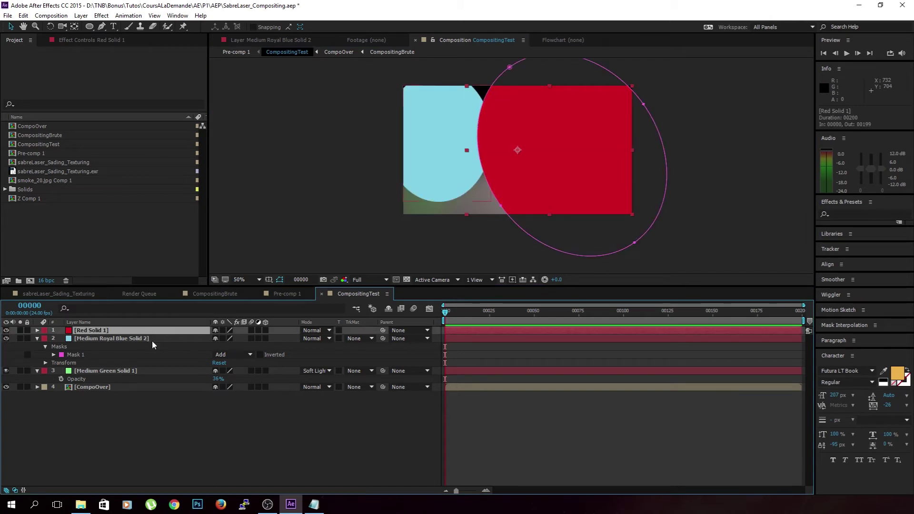
pyautogui.keyDown('shift'); pyautogui.click(153, 340); pyautogui.keyUp('shift')
pyautogui.click(324, 340)
pyautogui.click(348, 265)
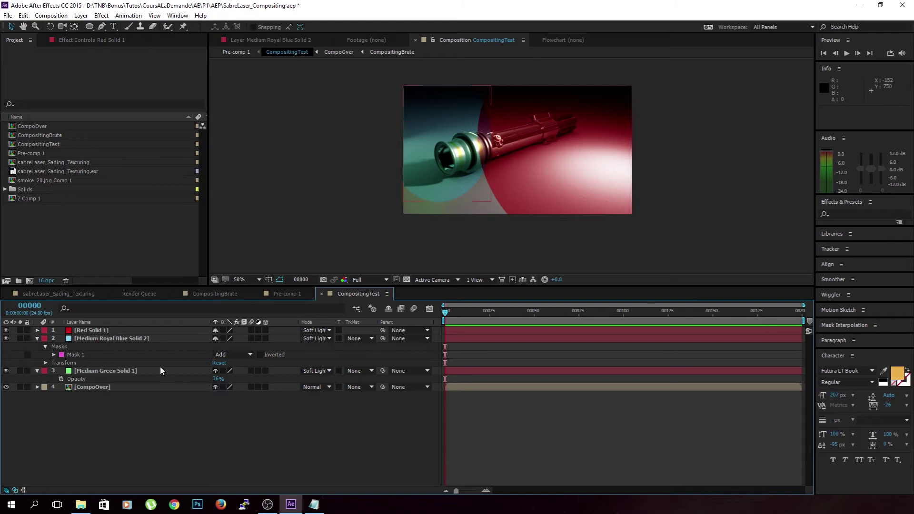
# Step: Feather the blue solid's mask by 413 pixels
pyautogui.click(113, 340)
pyautogui.click(46, 346)
pyautogui.click(45, 346)
pyautogui.click(53, 355)
pyautogui.click(54, 355)
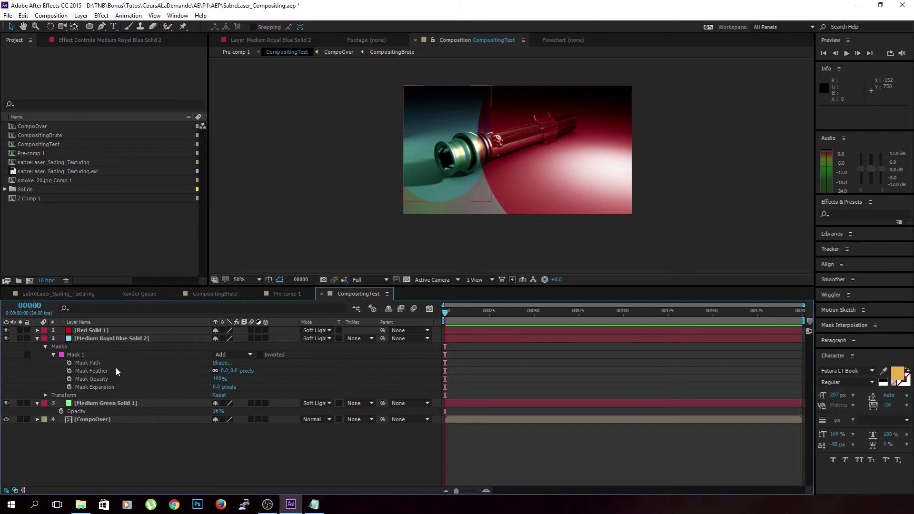
pyautogui.moveTo(232, 375); pyautogui.dragTo(312, 373)
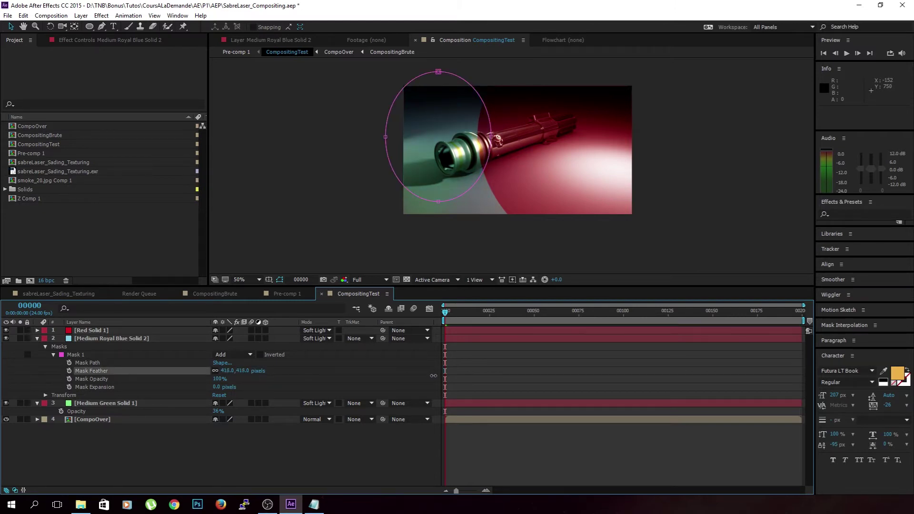
pyautogui.moveTo(433, 375); pyautogui.dragTo(426, 375)
# Step: Feather the red solid's mask by 942 pixels and deselect the layer
pyautogui.click(127, 330)
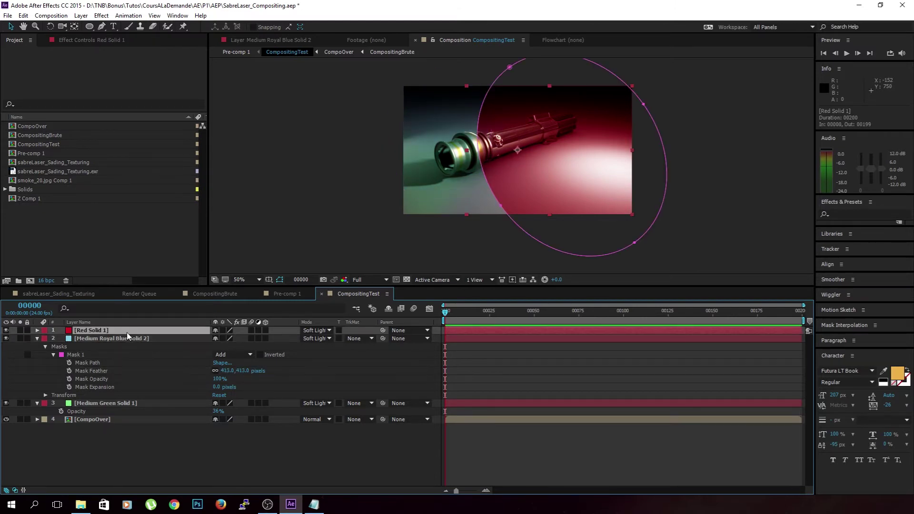
pyautogui.press('m')
pyautogui.click(53, 338)
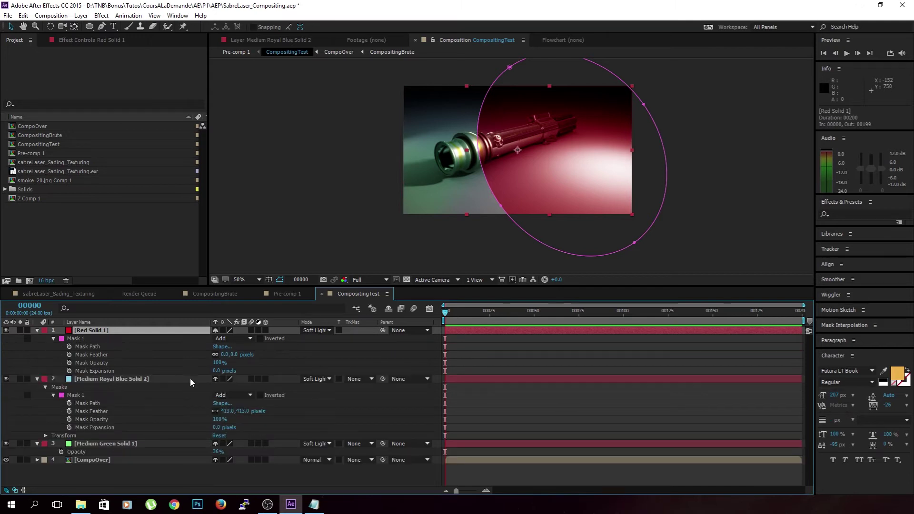
pyautogui.moveTo(234, 355); pyautogui.dragTo(670, 357)
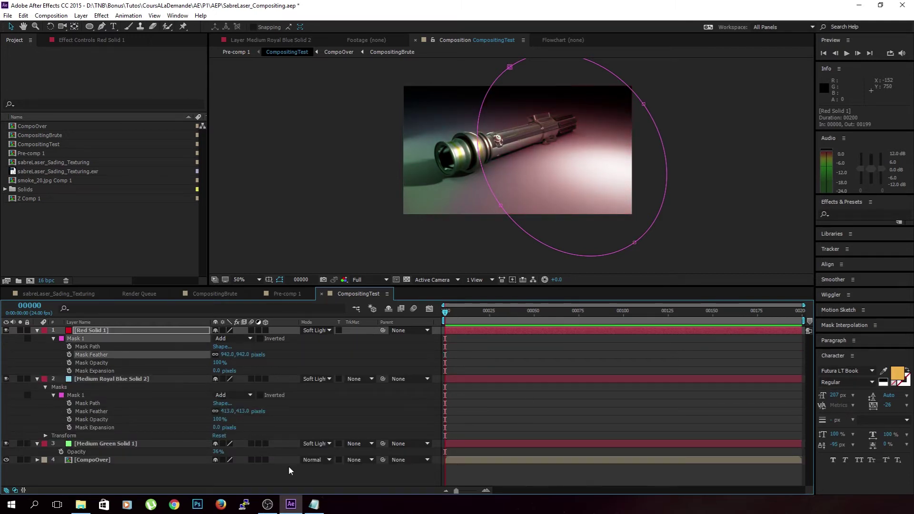
pyautogui.click(657, 155)
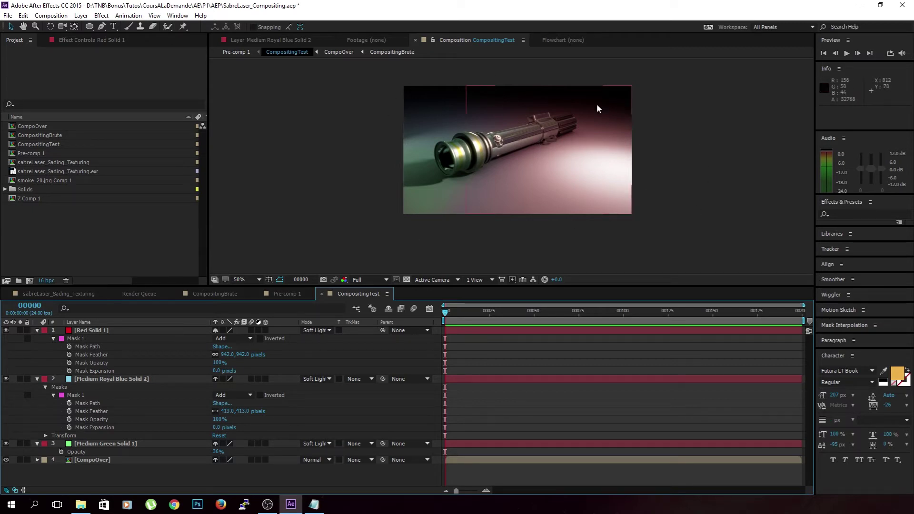
# Step: Set the red and blue solids to the Add blending mode
pyautogui.click(309, 330)
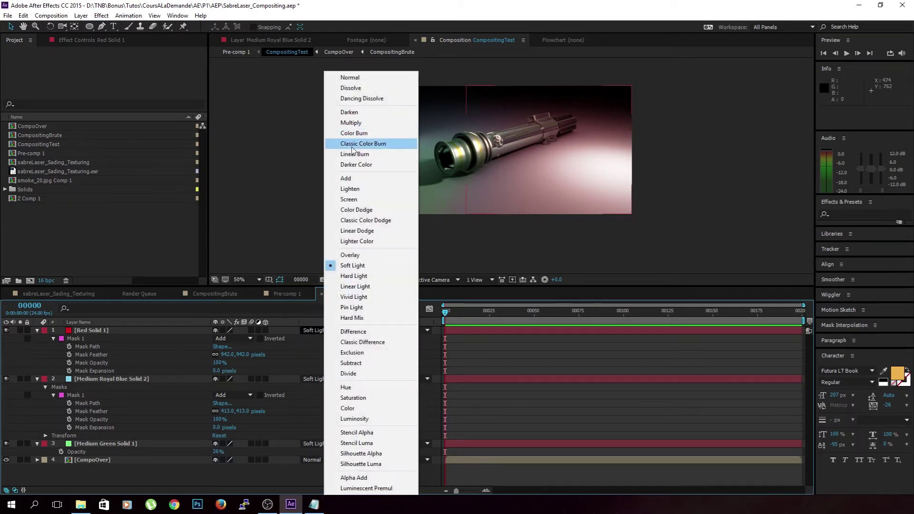
pyautogui.click(347, 177)
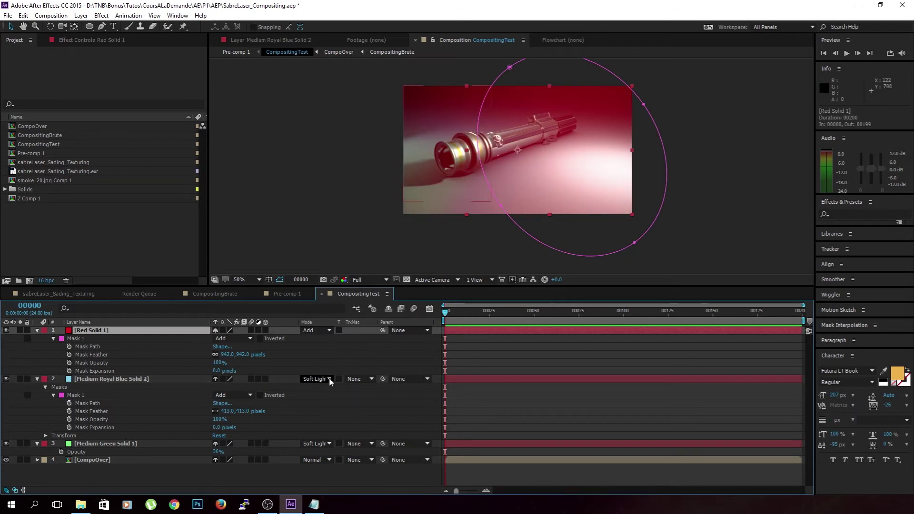
pyautogui.click(328, 379)
pyautogui.click(349, 177)
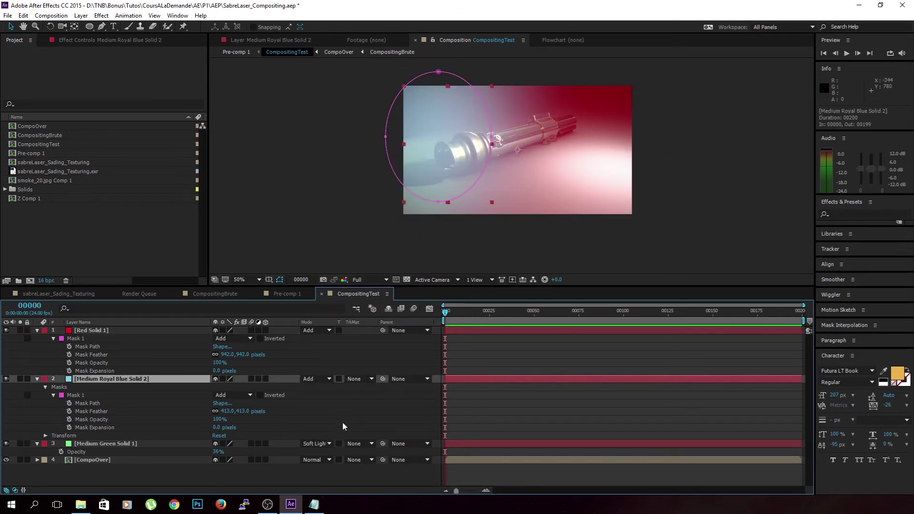
pyautogui.click(334, 475)
# Step: Lower the blue solid's opacity to 5%
pyautogui.click(147, 380)
pyautogui.press('t')
pyautogui.press('t')
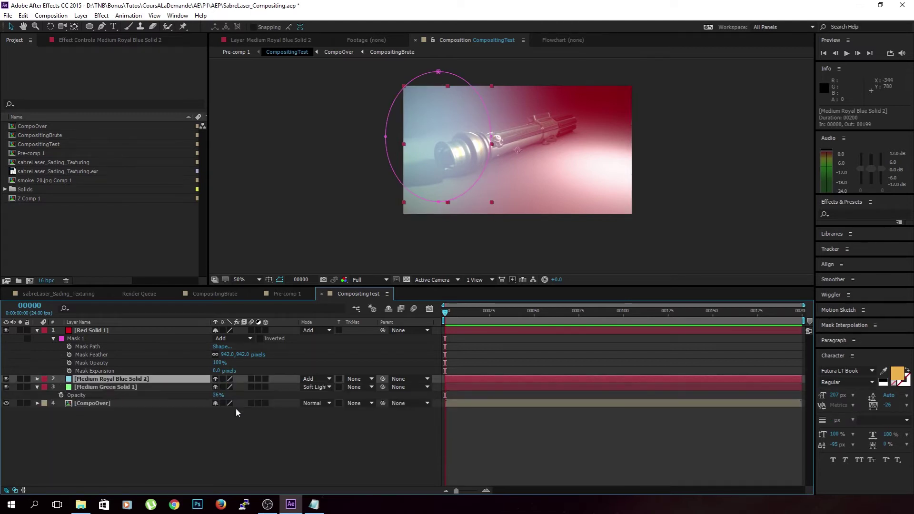
pyautogui.press('t')
pyautogui.moveTo(218, 387); pyautogui.dragTo(171, 387)
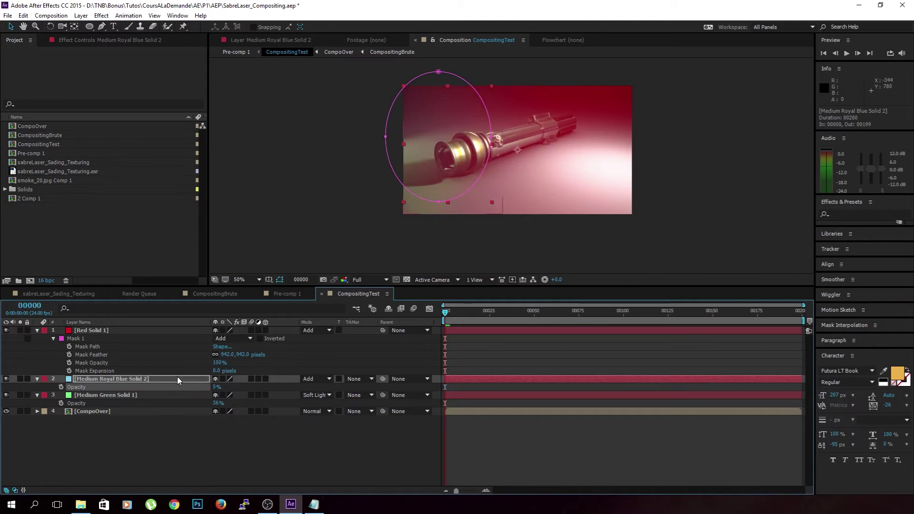
# Step: Lower the red solid's opacity to 3% and deselect the layer
pyautogui.click(163, 330)
pyautogui.press('t')
pyautogui.moveTo(218, 338); pyautogui.dragTo(172, 354)
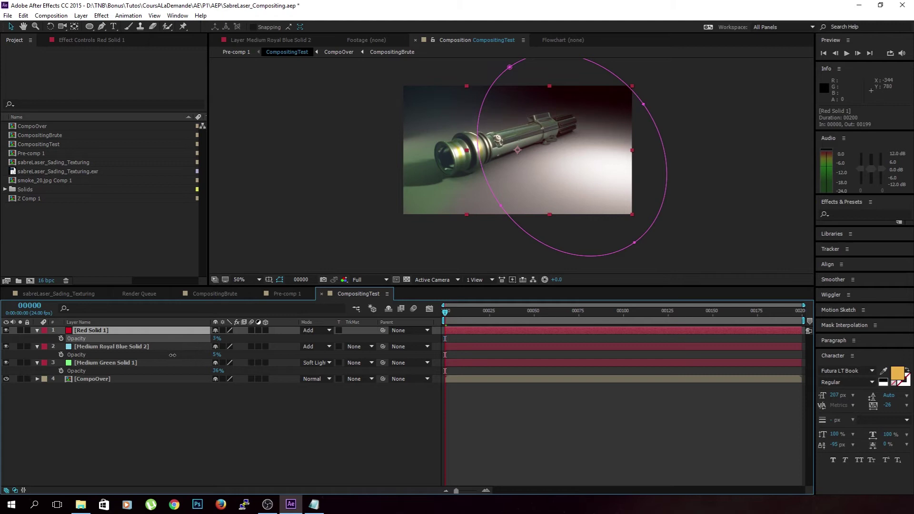
pyautogui.click(185, 403)
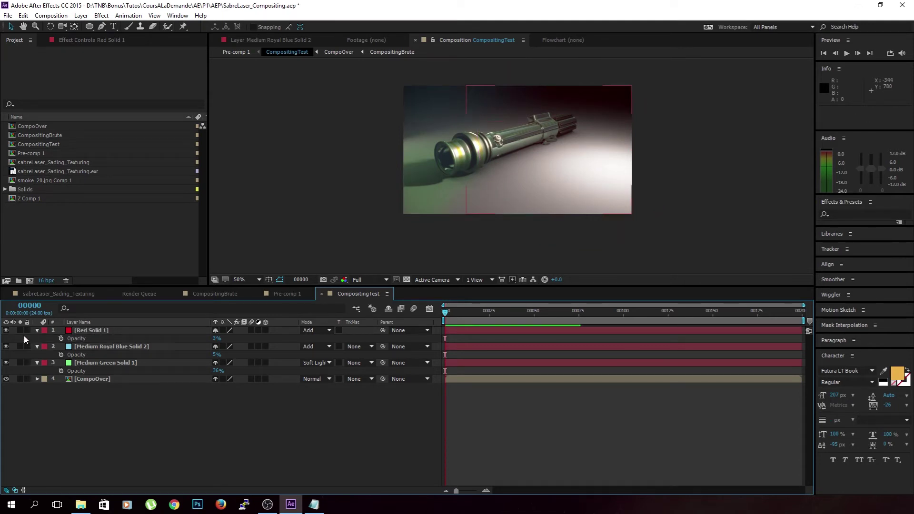
# Step: Set the red solid to Overlay blending mode and raise its opacity to about 45%
pyautogui.click(308, 330)
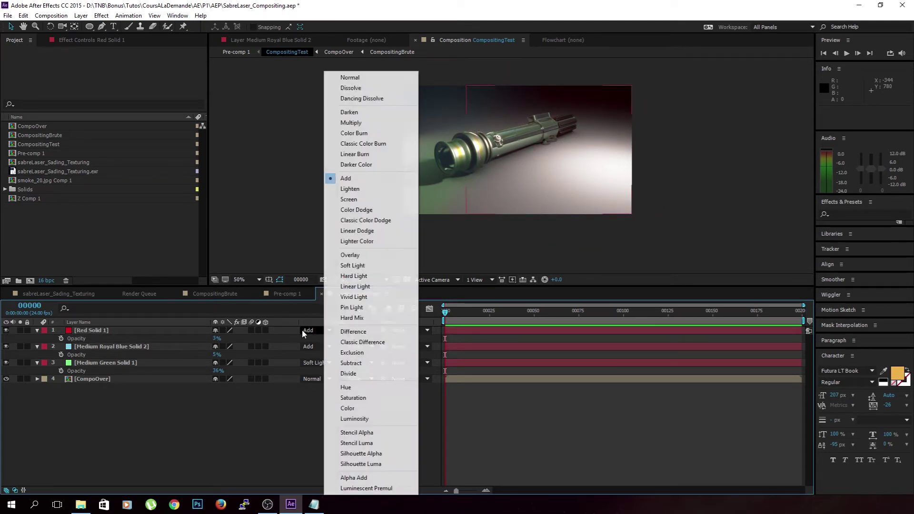
pyautogui.click(349, 255)
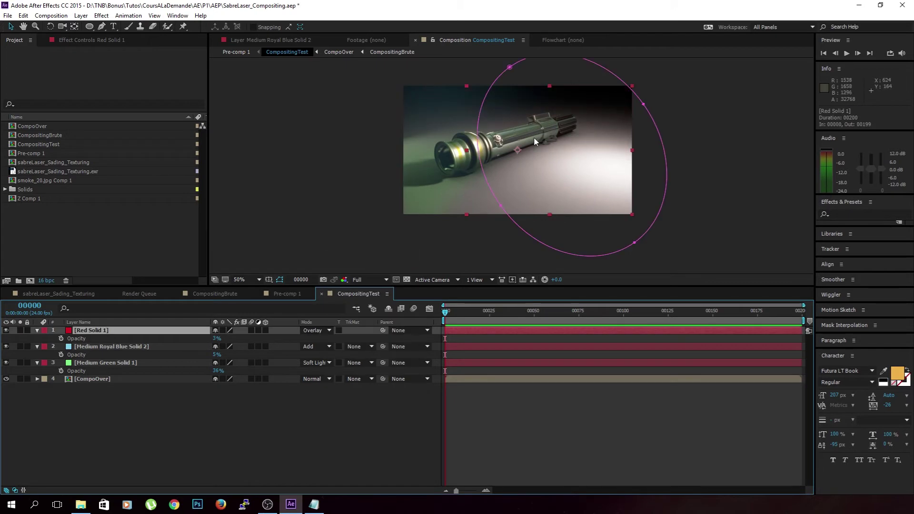
pyautogui.moveTo(216, 338); pyautogui.dragTo(247, 340)
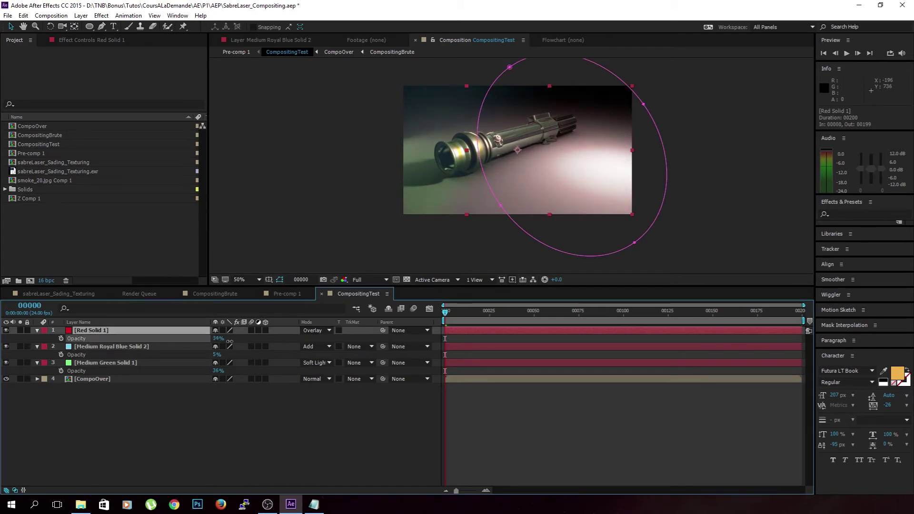
pyautogui.click(255, 430)
# Step: Restore the blue solid to Soft Light at 41% opacity and set the red solid back to Soft Light
pyautogui.click(161, 347)
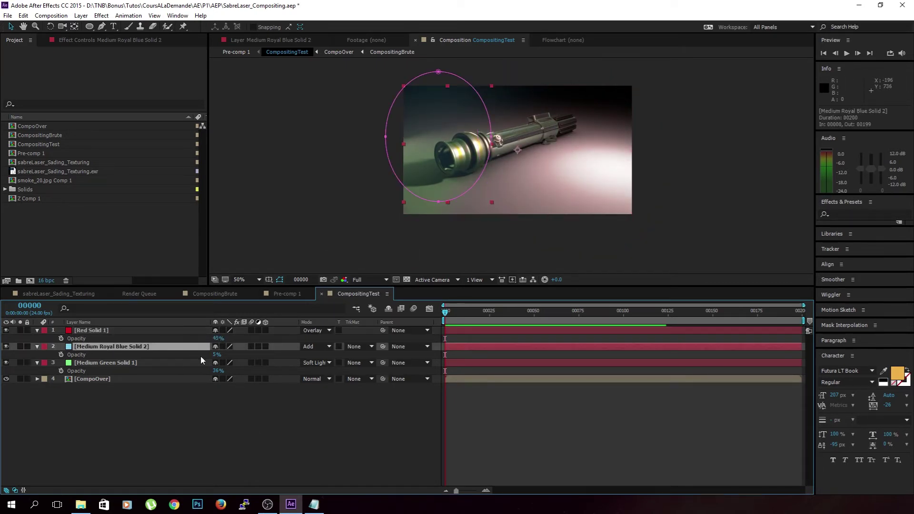
pyautogui.hotkey('ctrl', 'z')
pyautogui.hotkey('ctrl', 'z')
pyautogui.click(324, 331)
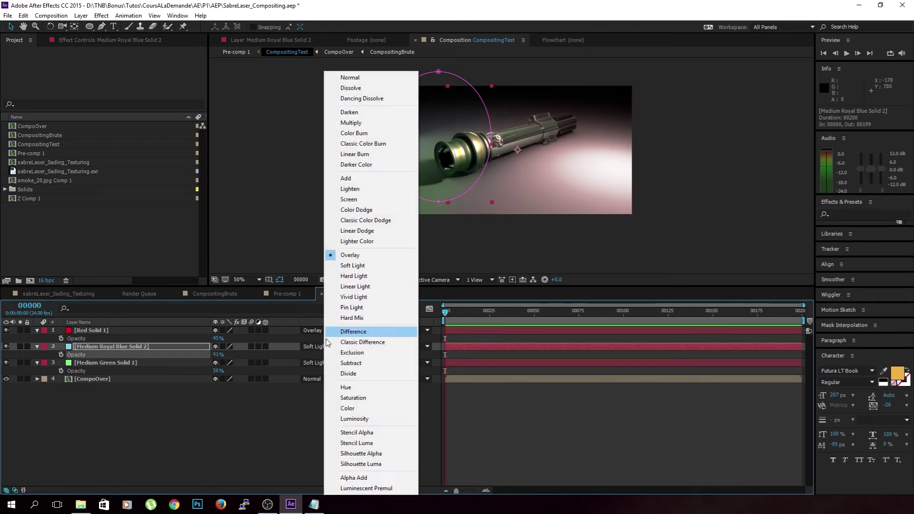
pyautogui.click(352, 265)
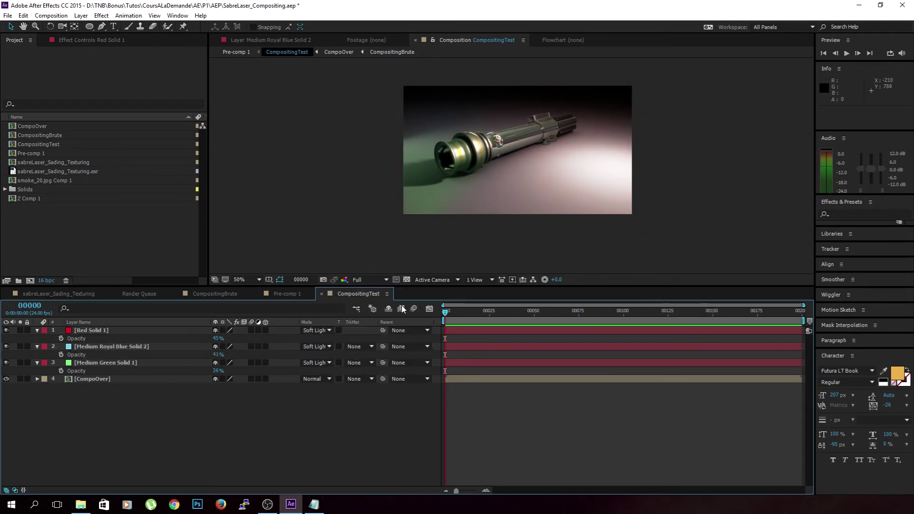
# Step: Save the project and collapse the expanded properties of the three solid layers
pyautogui.hotkey('ctrl', 's')
pyautogui.click(37, 330)
pyautogui.click(38, 339)
pyautogui.click(38, 349)
# Step: Create an adjustment layer above all the layers of CompositingTest
pyautogui.rightClick(99, 412)
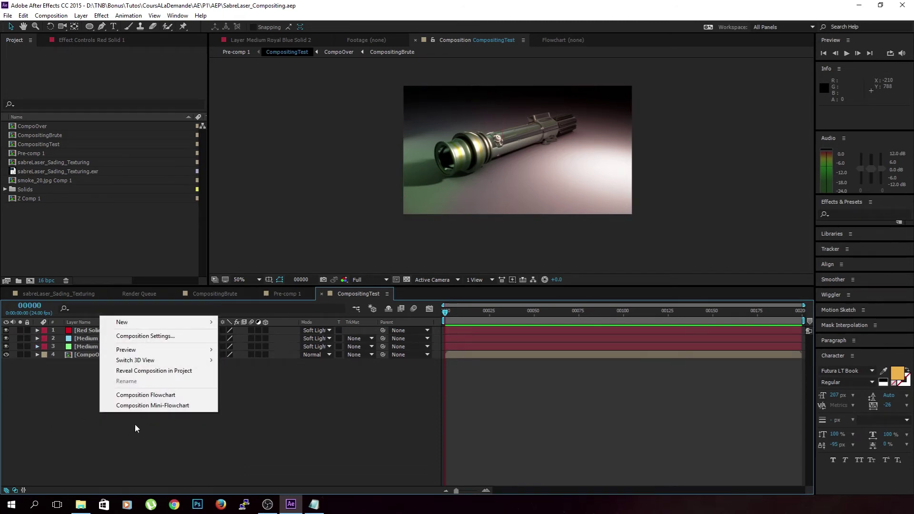
pyautogui.click(68, 417)
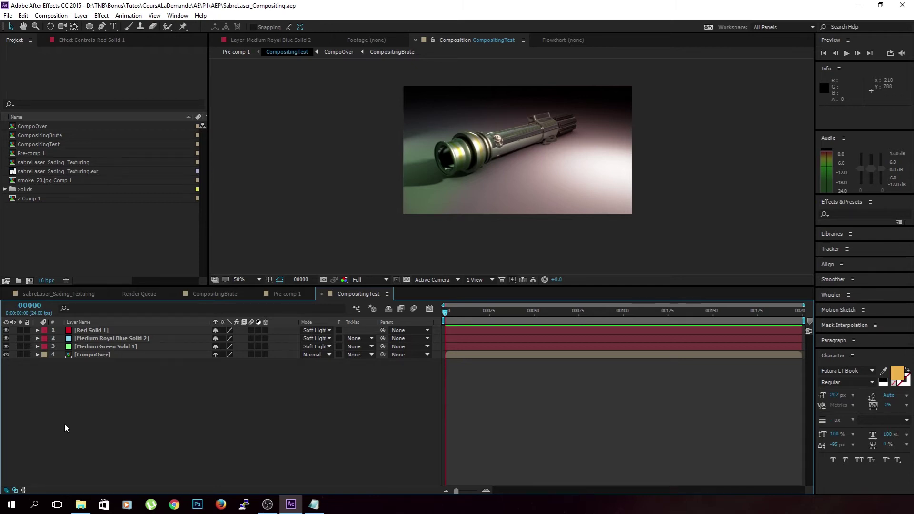
pyautogui.hotkey('ctrl', 'alt', 'y')
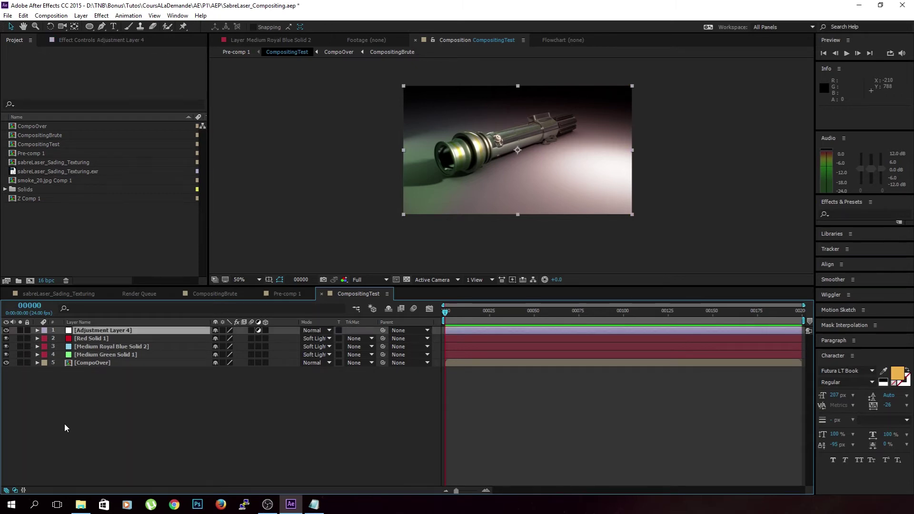
pyautogui.rightClick(78, 429)
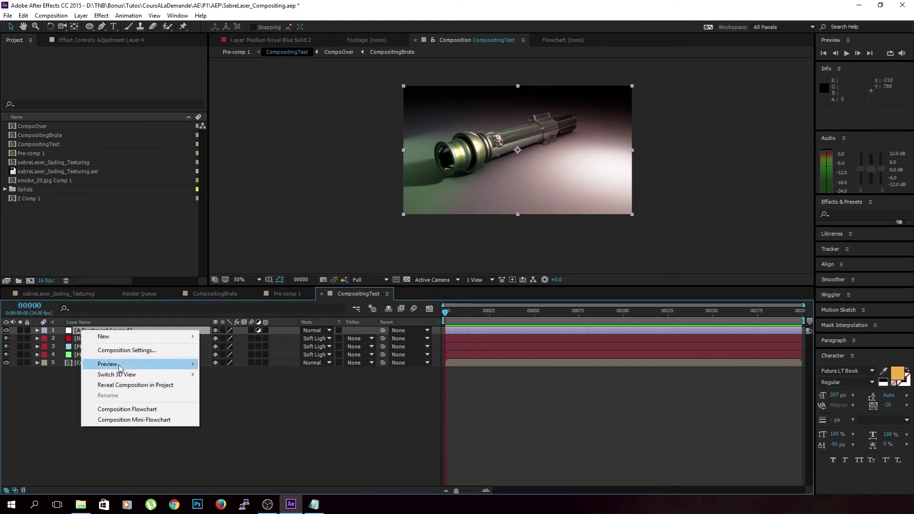
pyautogui.press('Escape')
# Step: Apply the Curves effect to the adjustment layer
pyautogui.click(96, 330)
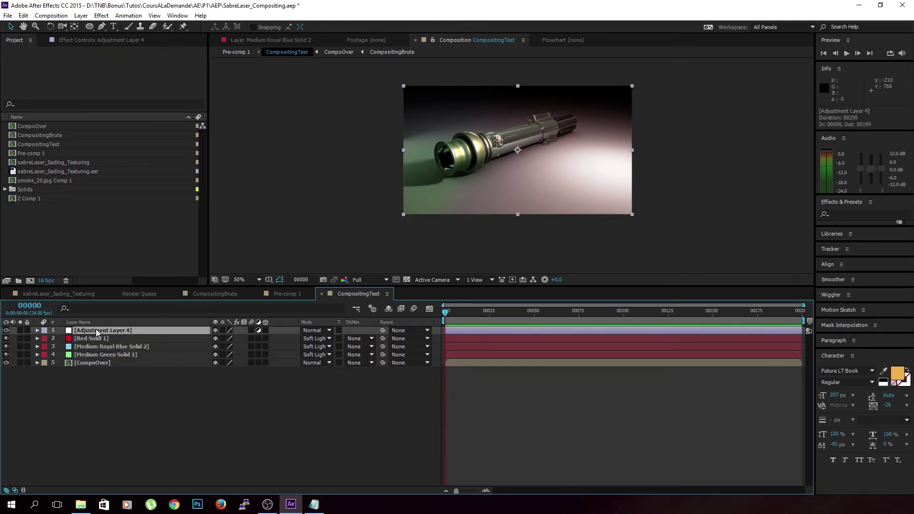
pyautogui.click(88, 42)
pyautogui.rightClick(26, 111)
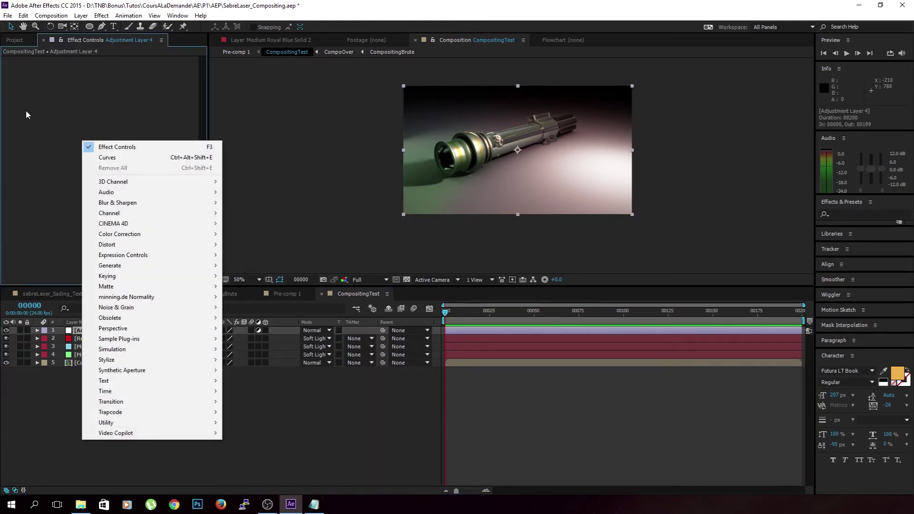
pyautogui.click(109, 157)
pyautogui.moveTo(63, 173); pyautogui.dragTo(90, 147)
pyautogui.moveTo(56, 200); pyautogui.dragTo(68, 178)
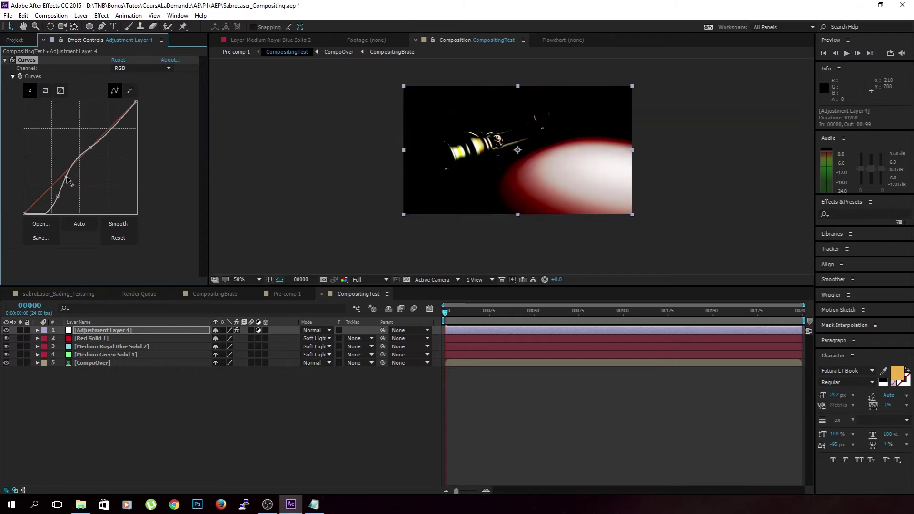
pyautogui.click(118, 60)
# Step: Bend the RGB curve into a gentle S that darkens shadows and brightens highlights, and raise the Red curve slightly in its lower part
pyautogui.moveTo(52, 188); pyautogui.dragTo(54, 191)
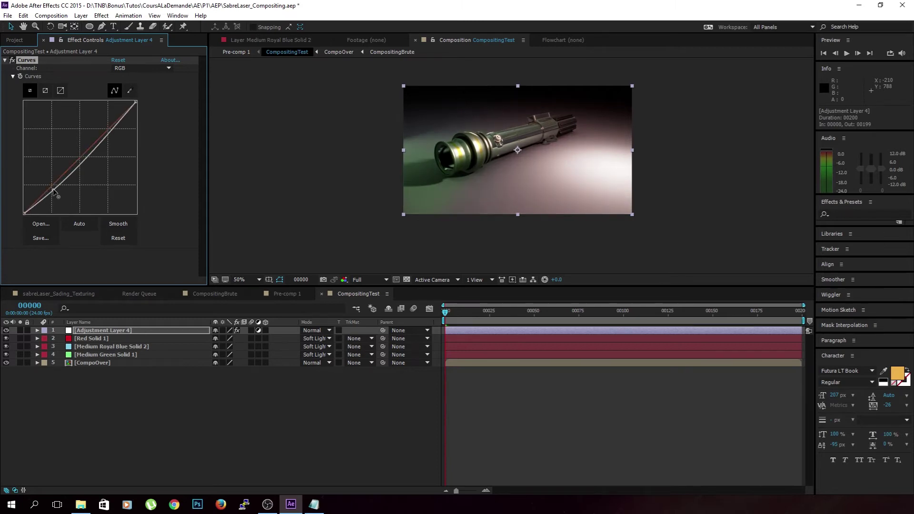
pyautogui.moveTo(108, 130); pyautogui.dragTo(98, 127)
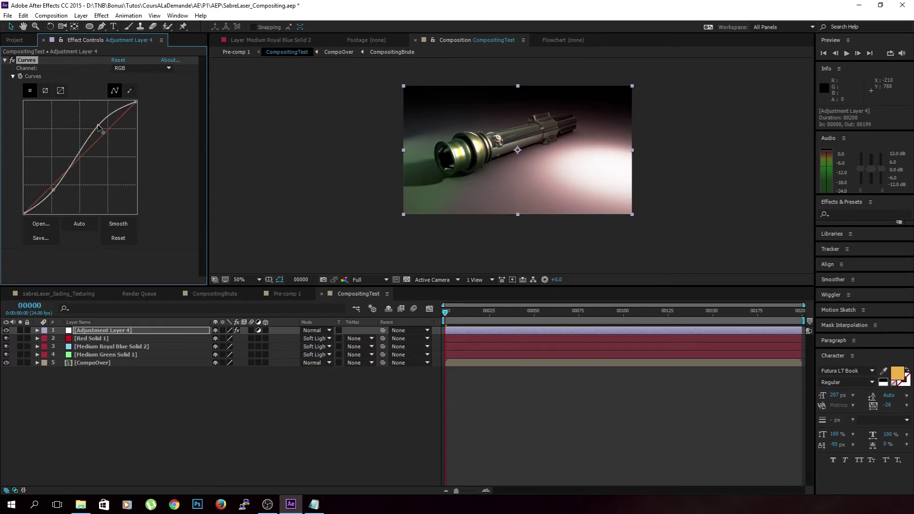
pyautogui.click(141, 69)
pyautogui.click(143, 88)
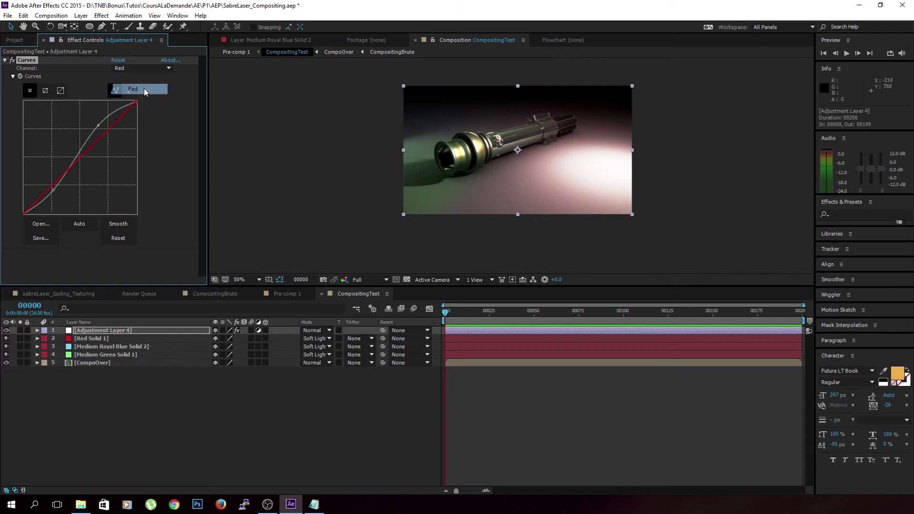
pyautogui.moveTo(56, 181); pyautogui.dragTo(52, 177)
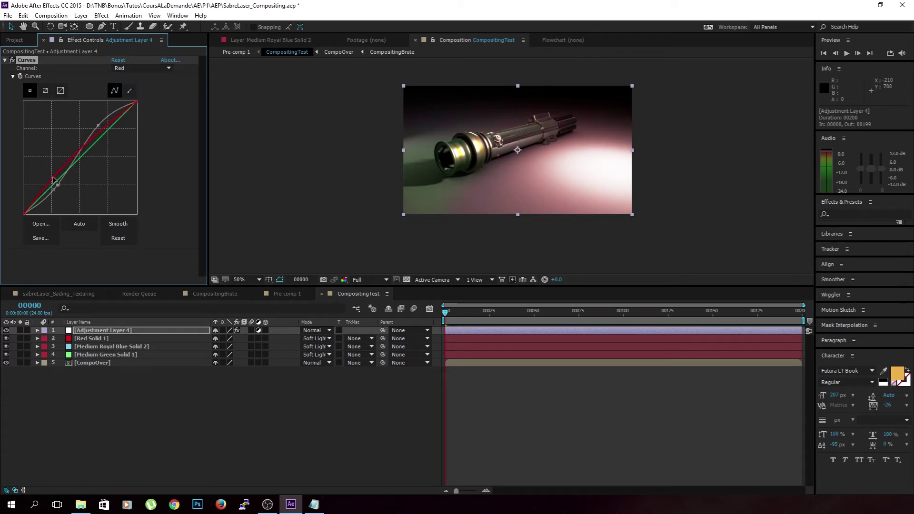
# Step: Raise the Blue channel curve slightly in its lower part
pyautogui.click(147, 69)
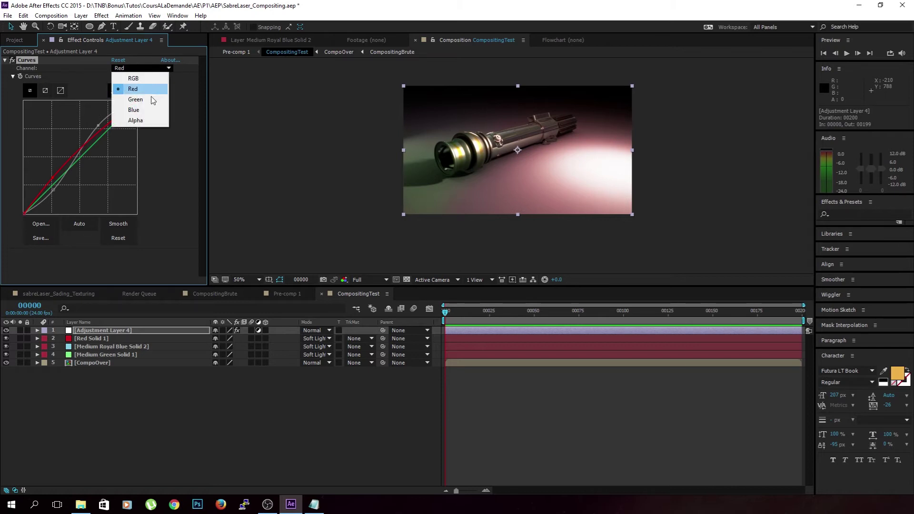
pyautogui.click(145, 109)
pyautogui.moveTo(62, 176); pyautogui.dragTo(54, 181)
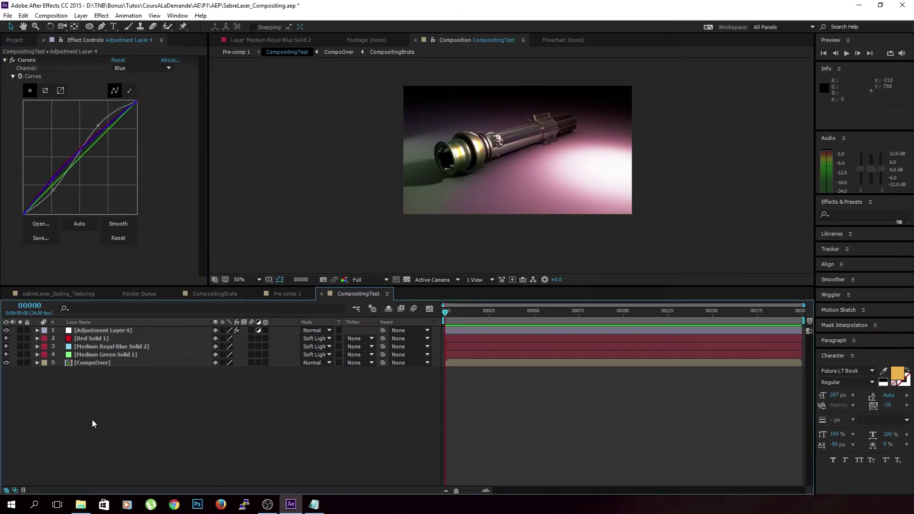
pyautogui.rightClick(90, 310)
pyautogui.press('Escape')
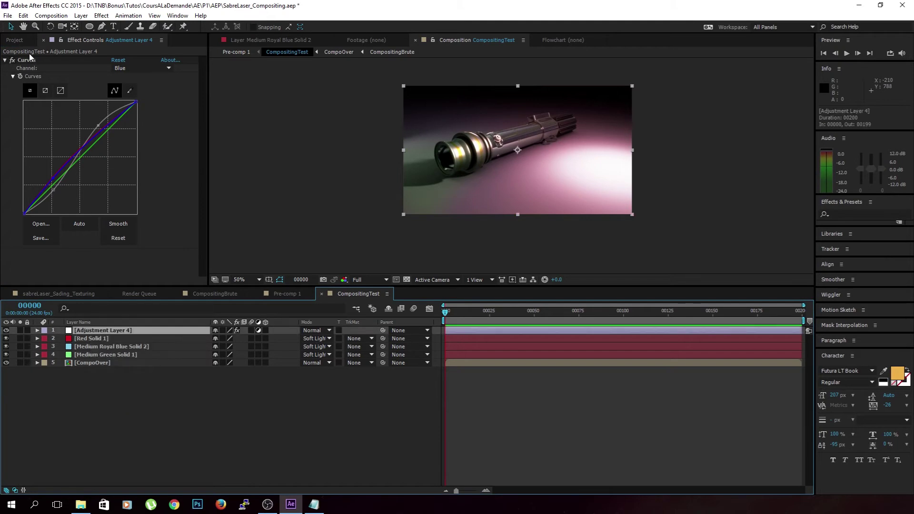
# Step: Add a Hue/Saturation effect to the adjustment layer and lower Master Saturation to -30
pyautogui.click(5, 60)
pyautogui.rightClick(39, 110)
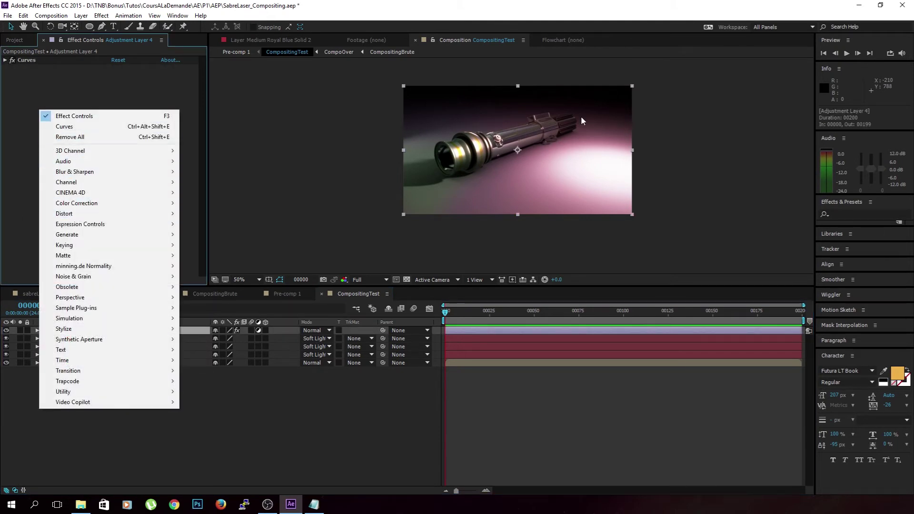
pyautogui.moveTo(77, 205)
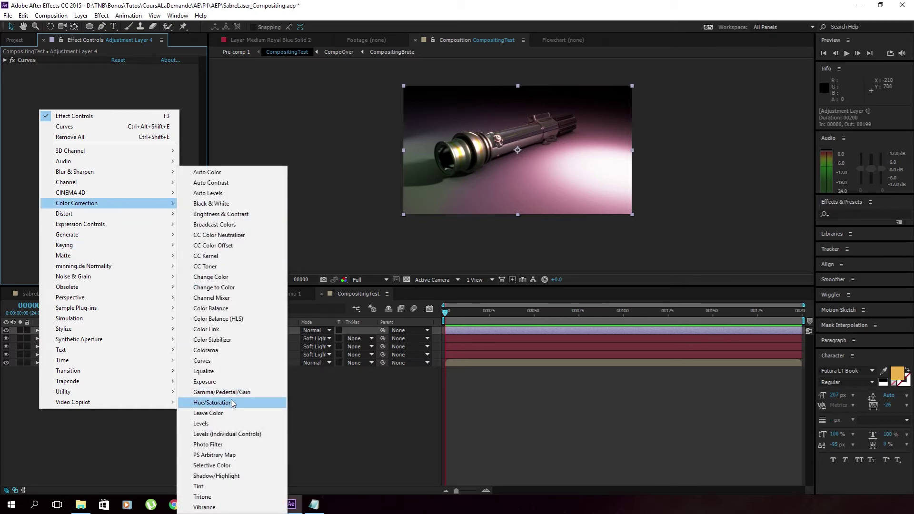
pyautogui.click(212, 402)
pyautogui.moveTo(102, 155); pyautogui.dragTo(78, 158)
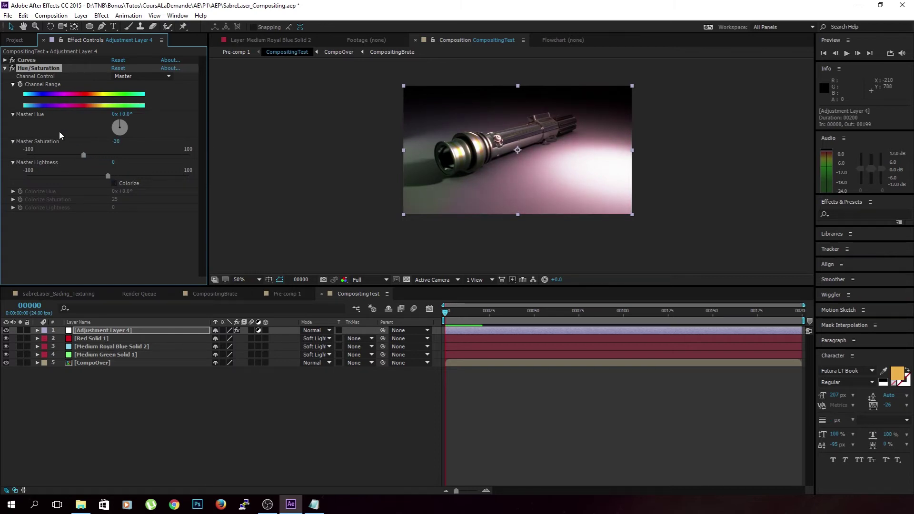
# Step: Collapse the Hue/Saturation effect and add the CC Toner color correction effect to the adjustment layer
pyautogui.click(5, 68)
pyautogui.rightClick(55, 118)
pyautogui.click(28, 104)
pyautogui.rightClick(33, 105)
pyautogui.click(32, 105)
pyautogui.rightClick(32, 104)
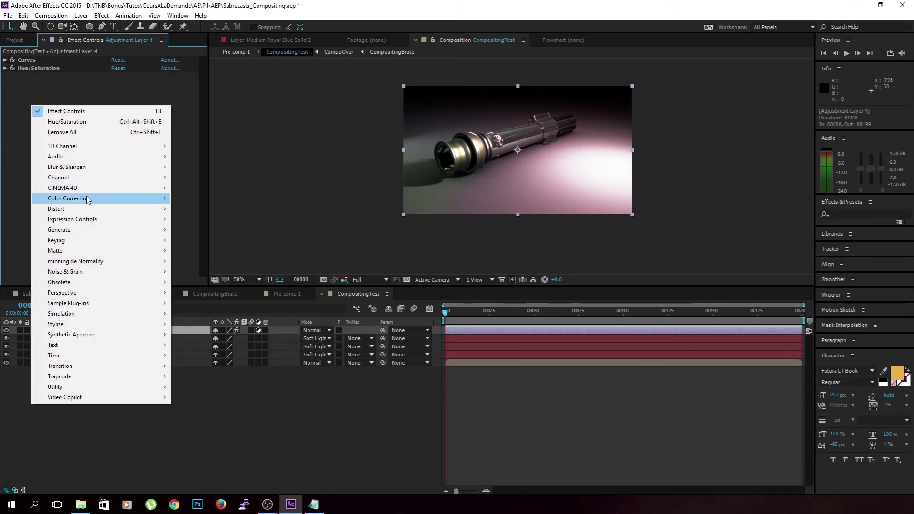
pyautogui.moveTo(104, 199)
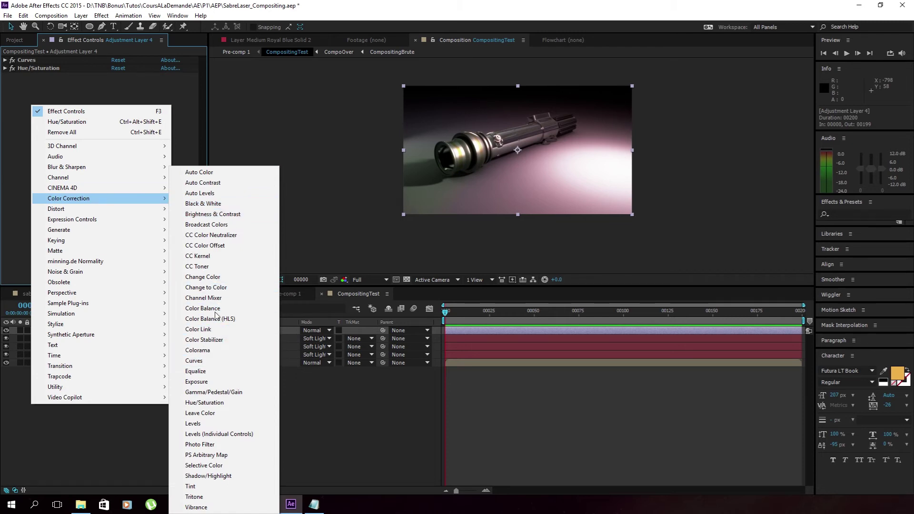
pyautogui.click(205, 266)
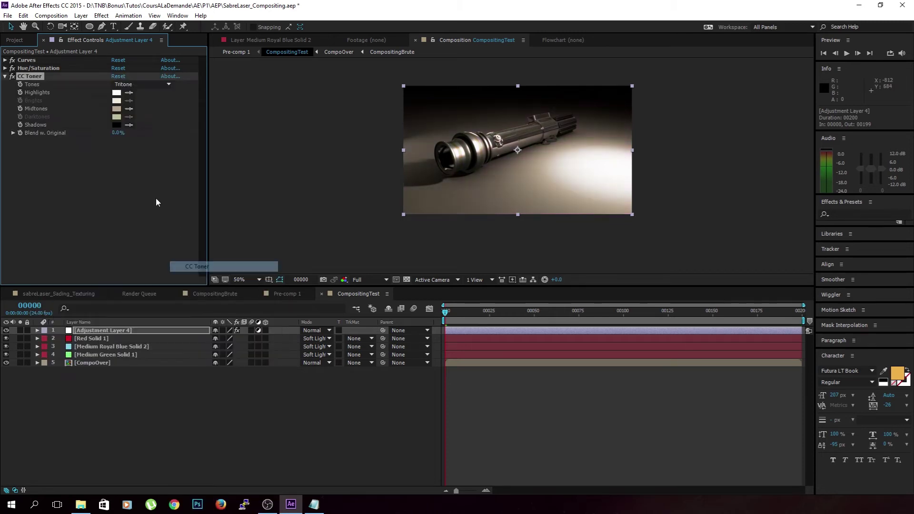
# Step: Set CC Toner's Midtones color to a light violet-blue
pyautogui.click(117, 109)
pyautogui.moveTo(545, 222); pyautogui.dragTo(543, 137)
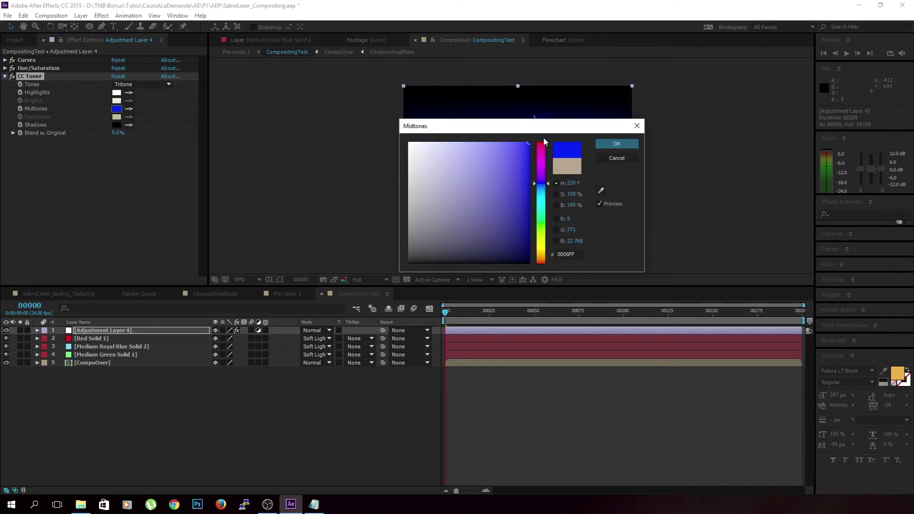
pyautogui.click(607, 144)
pyautogui.click(116, 109)
pyautogui.click(484, 143)
pyautogui.press('Return')
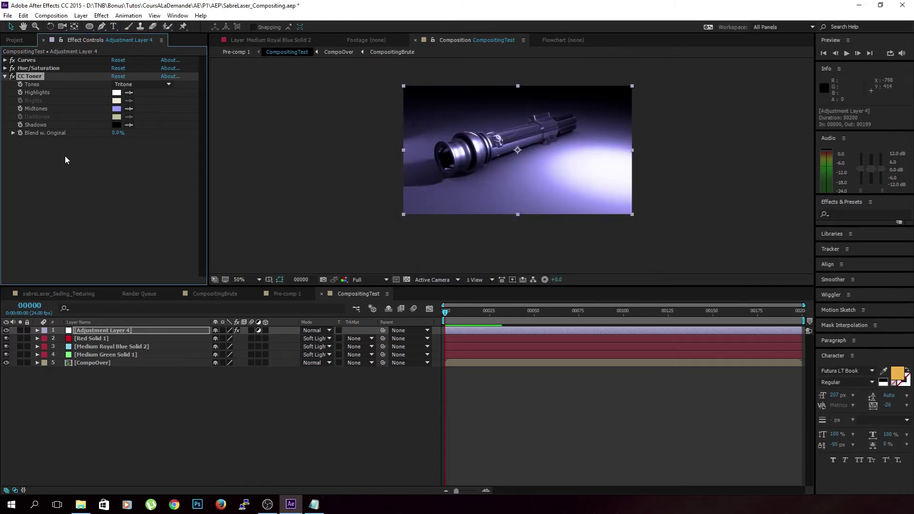
# Step: Set CC Toner's Blend w. Original to 90% on the adjustment layer
pyautogui.moveTo(118, 135); pyautogui.dragTo(145, 137)
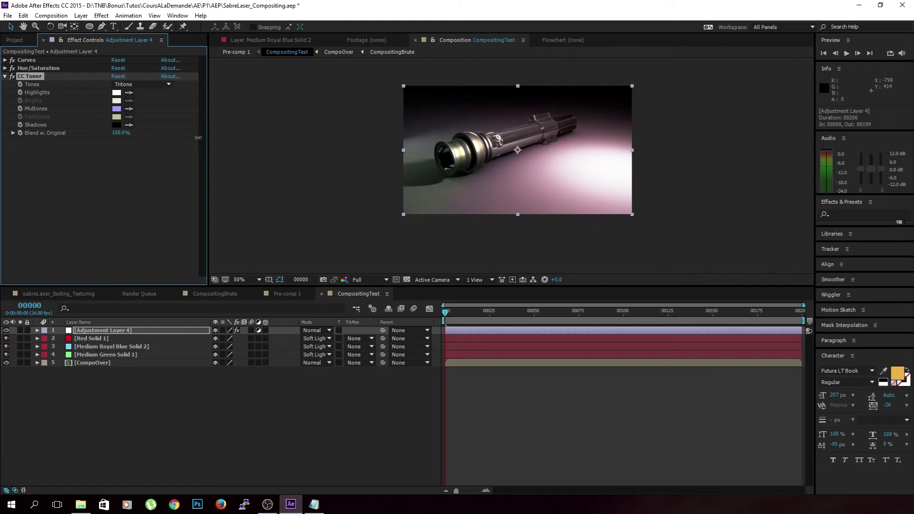
pyautogui.moveTo(231, 140); pyautogui.dragTo(168, 158)
pyautogui.click(181, 168)
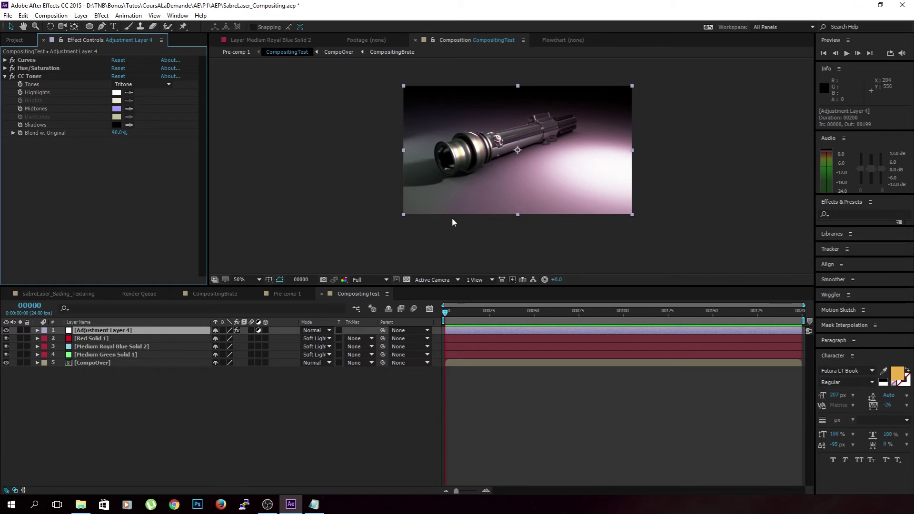
# Step: Import the lens flare image maxresdefault.jpg from the Donnees (D:) drive into the project
pyautogui.click(17, 39)
pyautogui.doubleClick(50, 256)
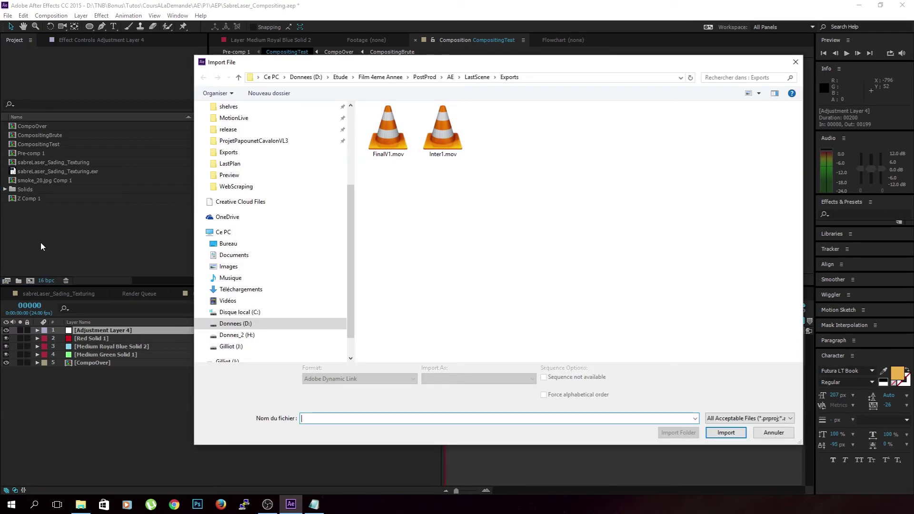
pyautogui.click(286, 323)
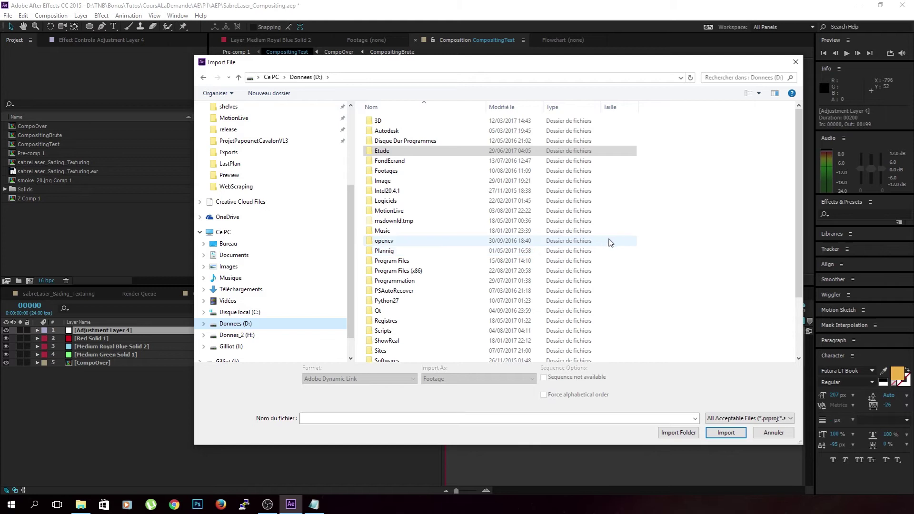
pyautogui.scroll(-3, 605, 251)
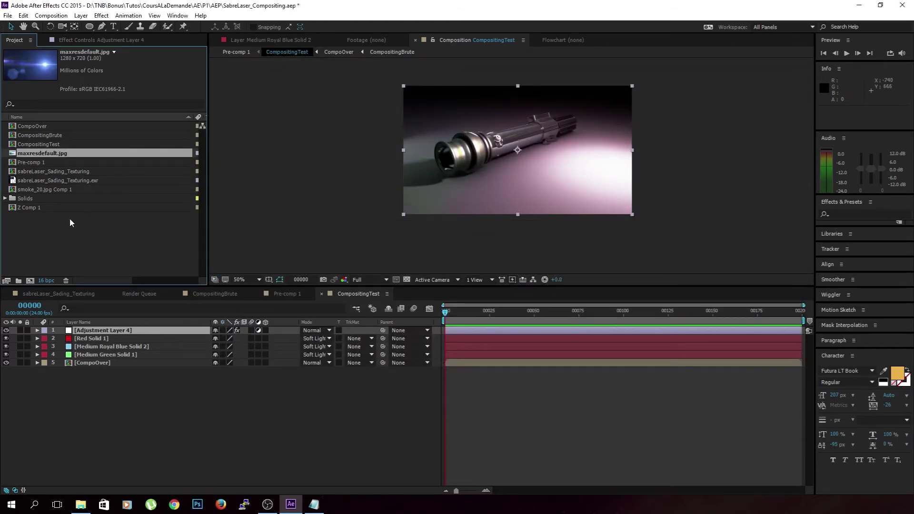
pyautogui.click(70, 223)
# Step: Place maxresdefault.jpg as the top layer of CompositingTest and position it over the frame
pyautogui.moveTo(19, 154); pyautogui.dragTo(97, 332)
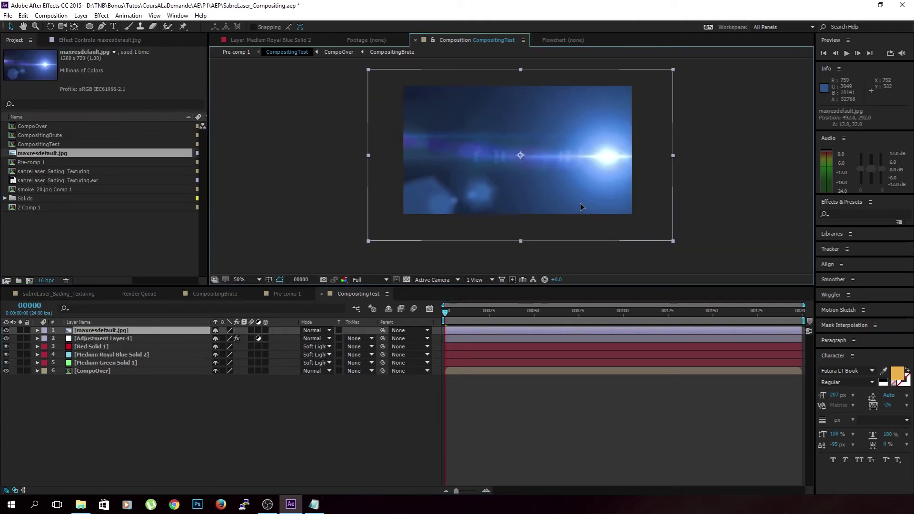
pyautogui.moveTo(581, 207); pyautogui.dragTo(578, 205)
pyautogui.moveTo(516, 186); pyautogui.dragTo(512, 184)
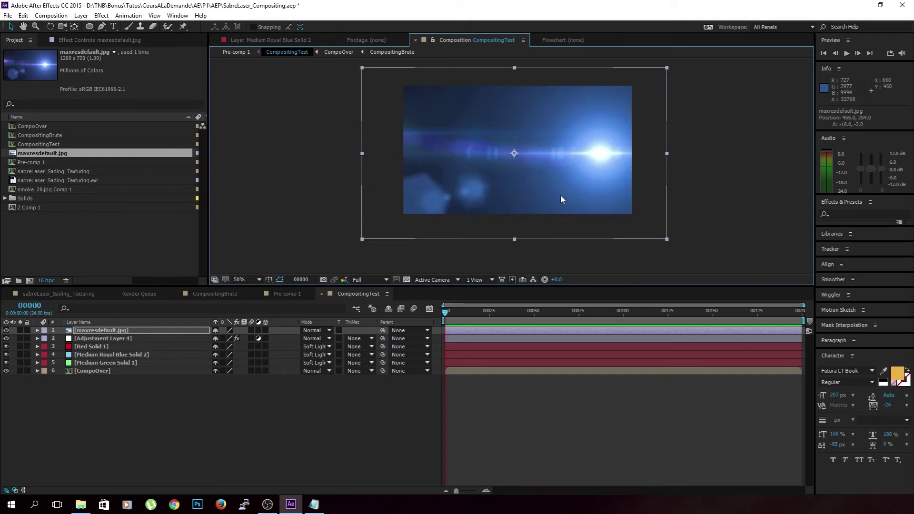
# Step: Set the flare layer's blending mode to Add and shift the flare toward the bright light beside the hilt
pyautogui.click(312, 330)
pyautogui.click(349, 180)
pyautogui.moveTo(600, 139)
pyautogui.mouseDown()
pyautogui.moveTo(586, 208)
pyautogui.moveTo(596, 141)
pyautogui.mouseUp()
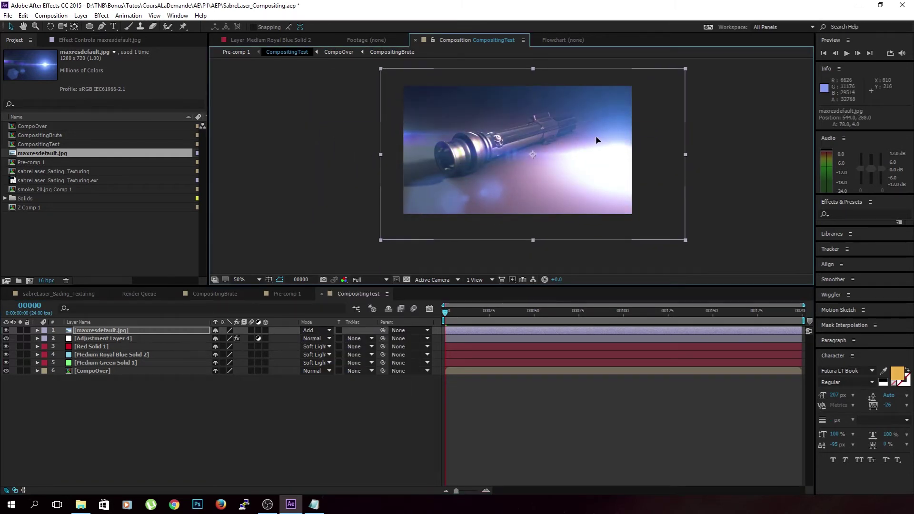
pyautogui.click(369, 402)
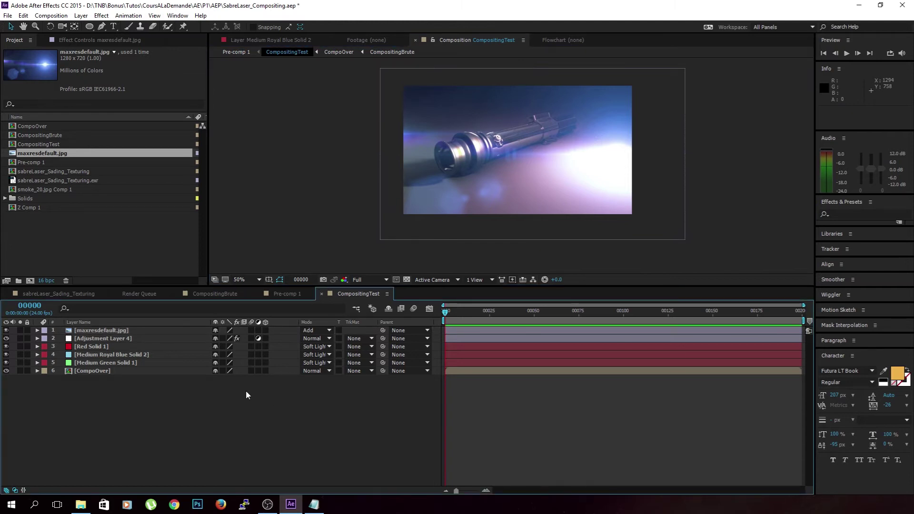
# Step: Scale the flare layer to 146% and move it up over the far end of the lightsaber
pyautogui.click(160, 332)
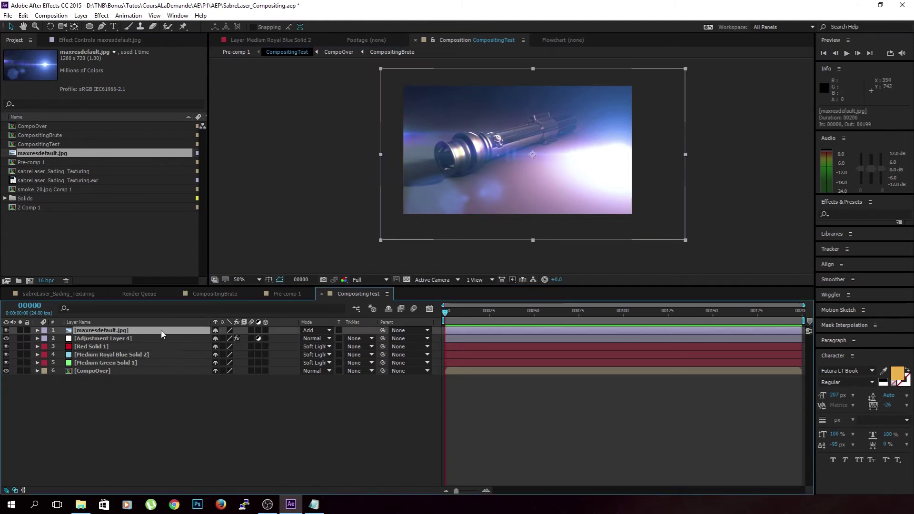
pyautogui.press('s')
pyautogui.moveTo(240, 338); pyautogui.dragTo(268, 339)
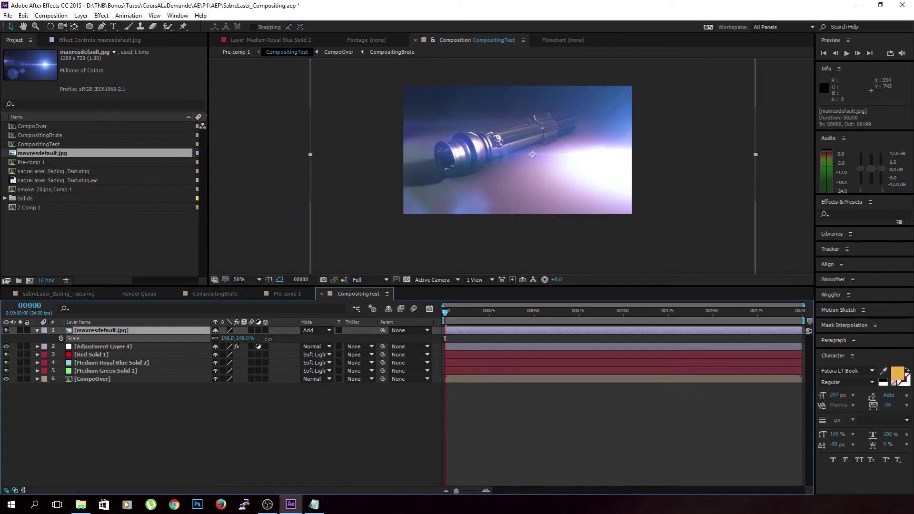
pyautogui.moveTo(546, 167); pyautogui.dragTo(584, 151)
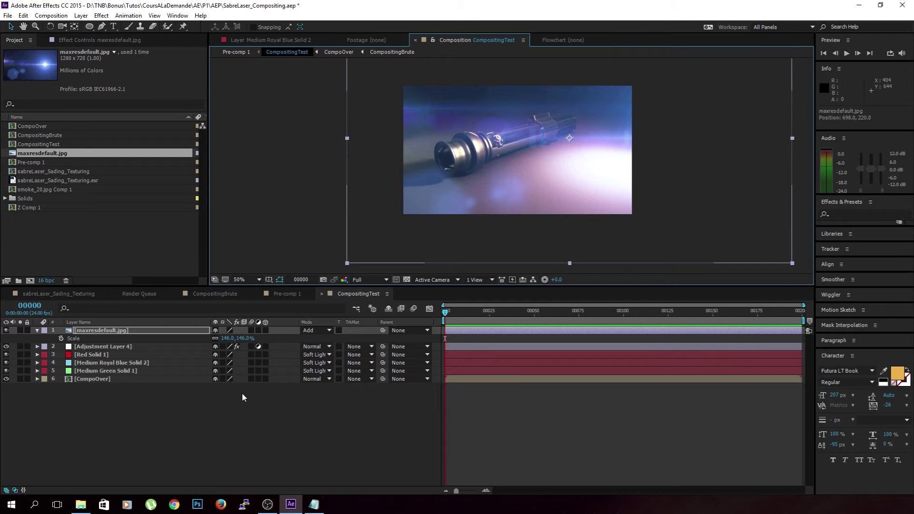
# Step: Duplicate the flare layer, hide the original and move the copy down toward the front of the hilt
pyautogui.hotkey('ctrl', 'd')
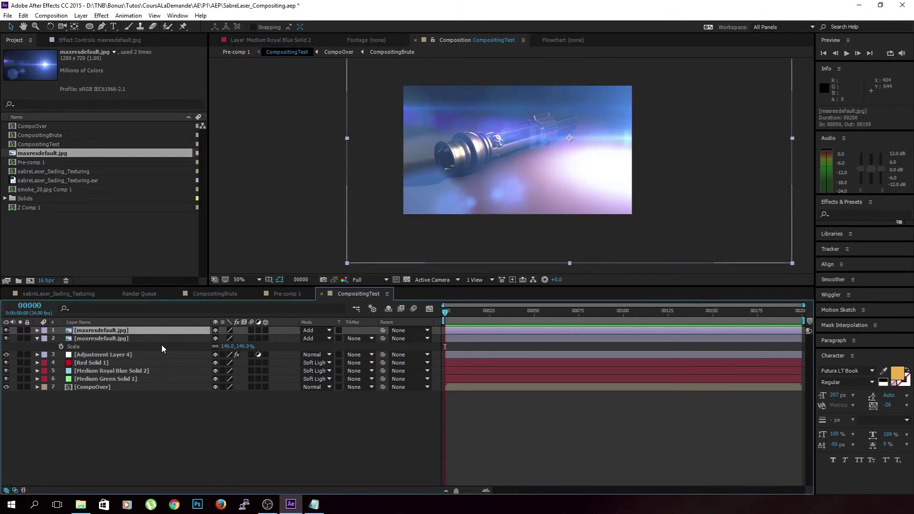
pyautogui.click(5, 339)
pyautogui.moveTo(555, 192); pyautogui.dragTo(482, 214)
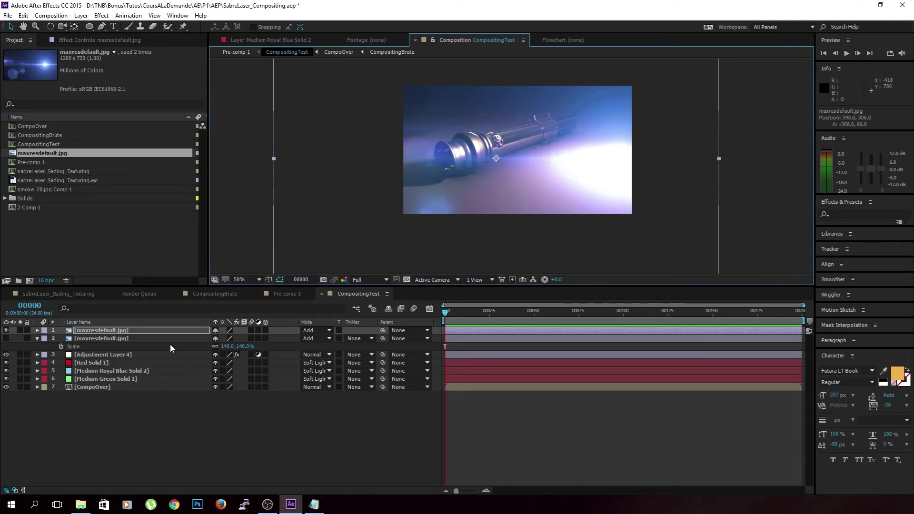
# Step: Mirror the duplicated flare horizontally by unlinking its scale and setting the horizontal value to -146%
pyautogui.press('s')
pyautogui.click(215, 338)
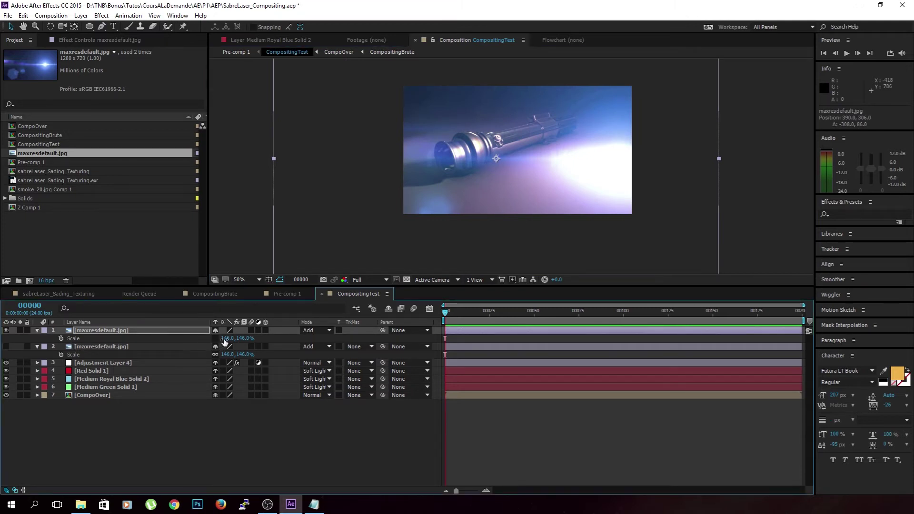
pyautogui.moveTo(227, 338); pyautogui.dragTo(114, 343)
pyautogui.click(230, 338)
pyautogui.write('-146')
pyautogui.press('Return')
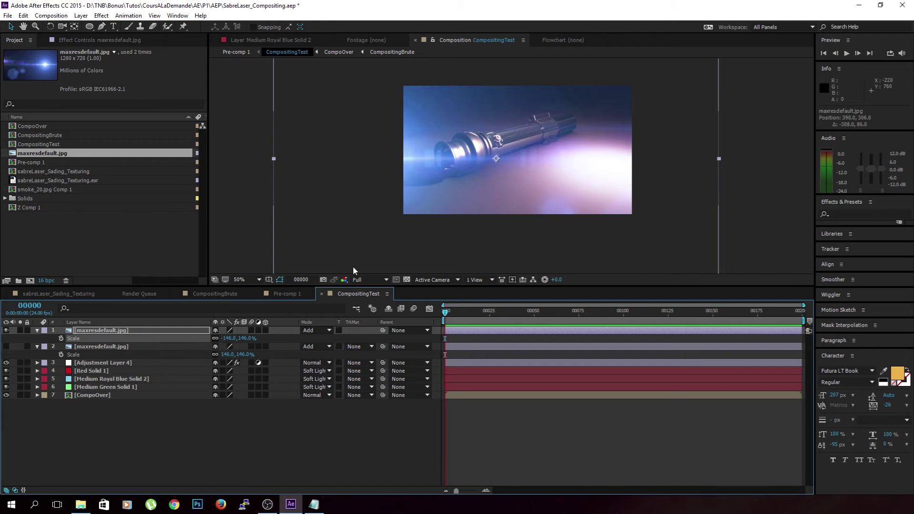
# Step: Shrink the mirrored flare to a scale of -24, 24% and position it over the hilt's front opening
pyautogui.moveTo(248, 338); pyautogui.dragTo(202, 347)
pyautogui.scroll(4, 468, 182)
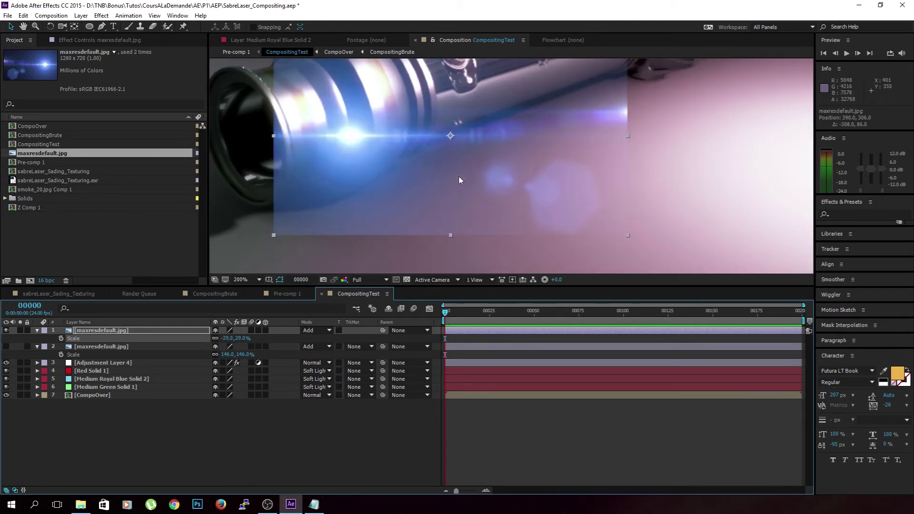
pyautogui.moveTo(487, 187); pyautogui.dragTo(437, 161)
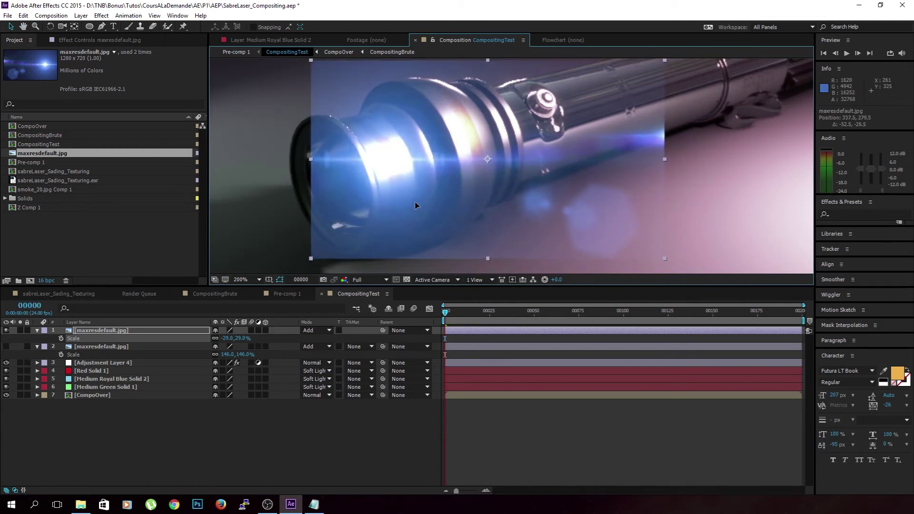
pyautogui.scroll(-2, 415, 202)
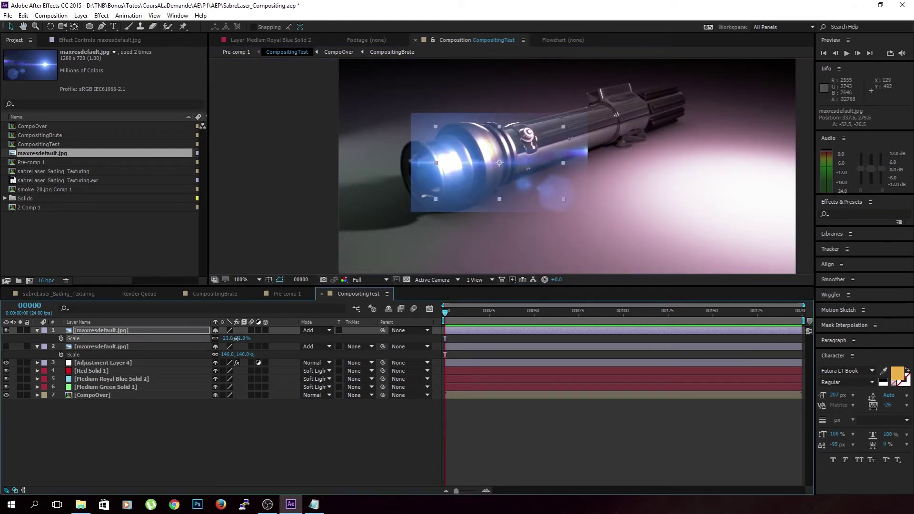
pyautogui.moveTo(246, 334); pyautogui.dragTo(249, 334)
pyautogui.moveTo(505, 183); pyautogui.dragTo(500, 182)
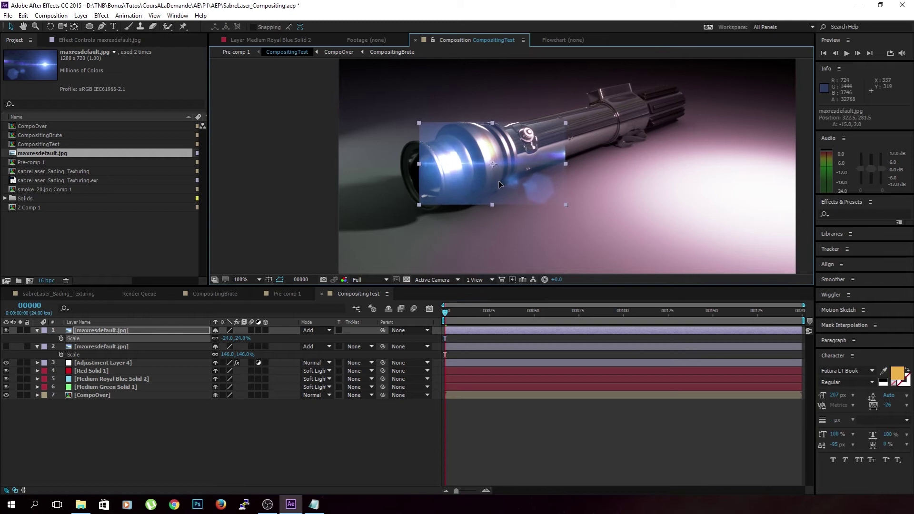
pyautogui.click(314, 421)
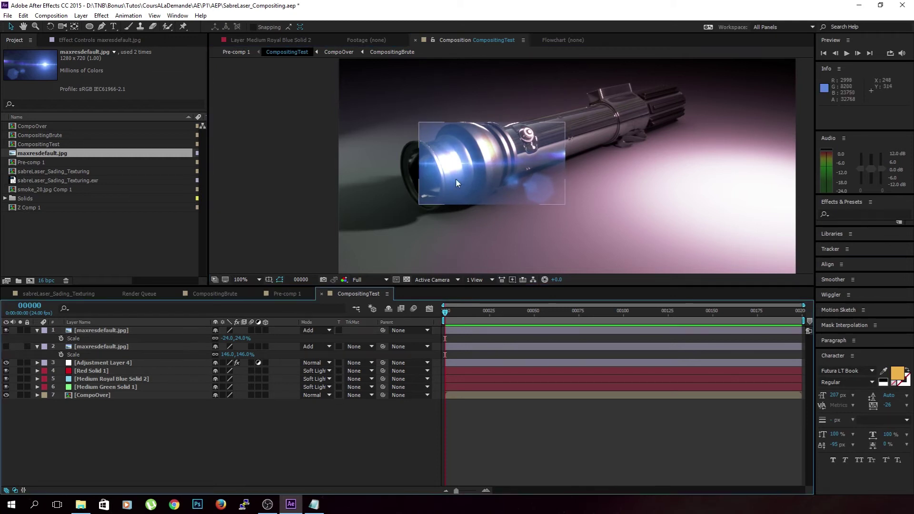
# Step: Draw a closed Pen mask on the small flare layer around its bright core, tapering to a point along the hilt
pyautogui.click(102, 331)
pyautogui.scroll(1, 511, 163)
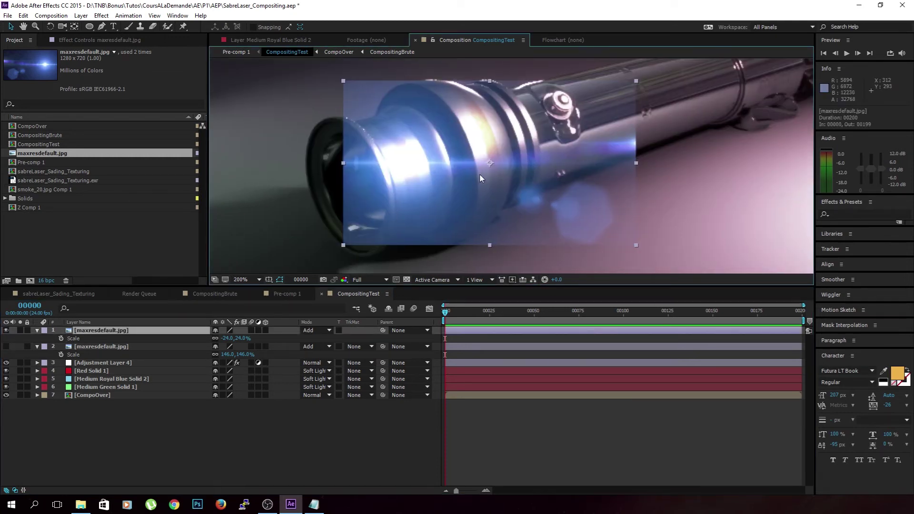
pyautogui.press('g')
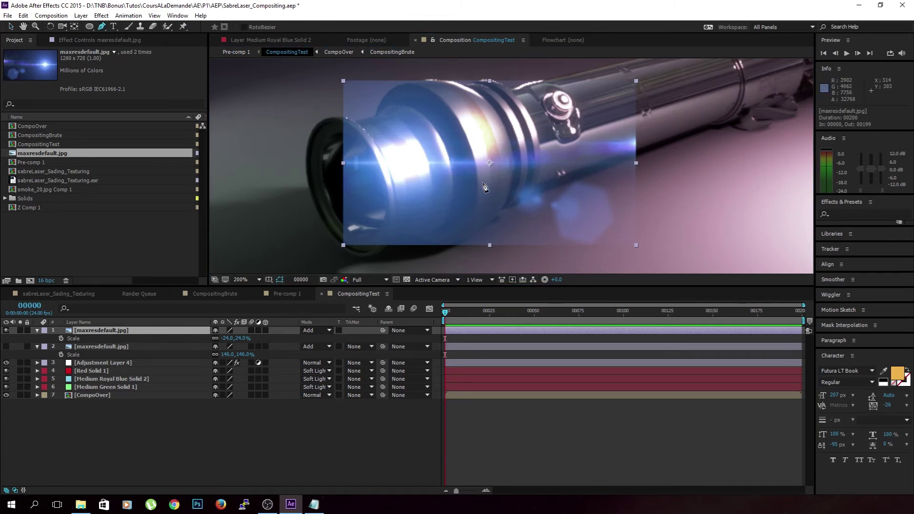
pyautogui.moveTo(385, 130)
pyautogui.mouseDown()
pyautogui.moveTo(447, 136)
pyautogui.moveTo(438, 133)
pyautogui.mouseUp()
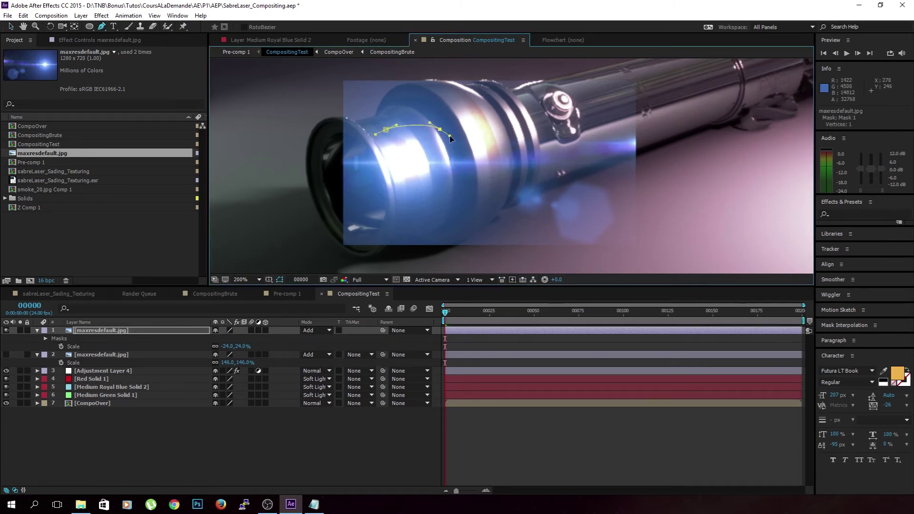
pyautogui.moveTo(496, 145); pyautogui.dragTo(511, 149)
pyautogui.click(617, 155)
pyautogui.moveTo(550, 172); pyautogui.dragTo(527, 176)
pyautogui.moveTo(396, 192); pyautogui.dragTo(381, 193)
pyautogui.click(355, 181)
pyautogui.click(351, 164)
pyautogui.click(357, 145)
pyautogui.moveTo(375, 134); pyautogui.dragTo(382, 134)
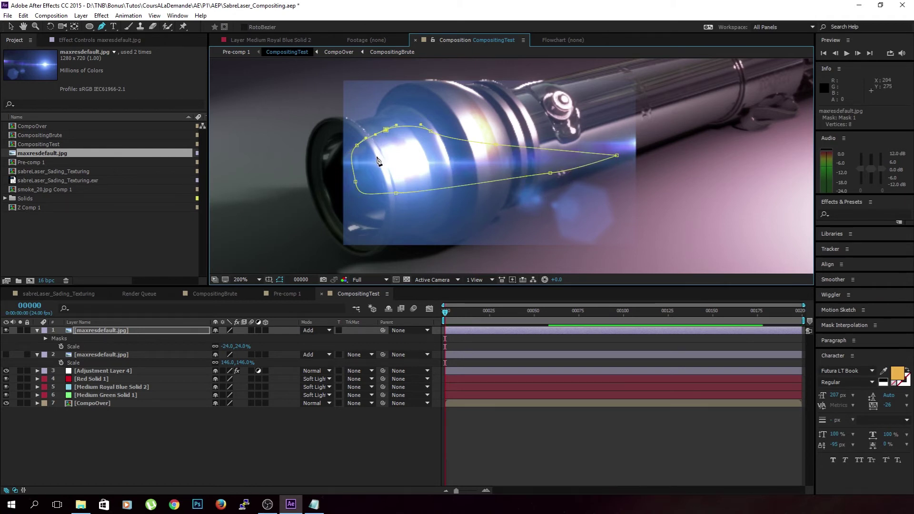
pyautogui.click(224, 418)
# Step: Set Mask 1's feather to 175 pixels and its expansion to -109 pixels
pyautogui.click(86, 330)
pyautogui.press('m')
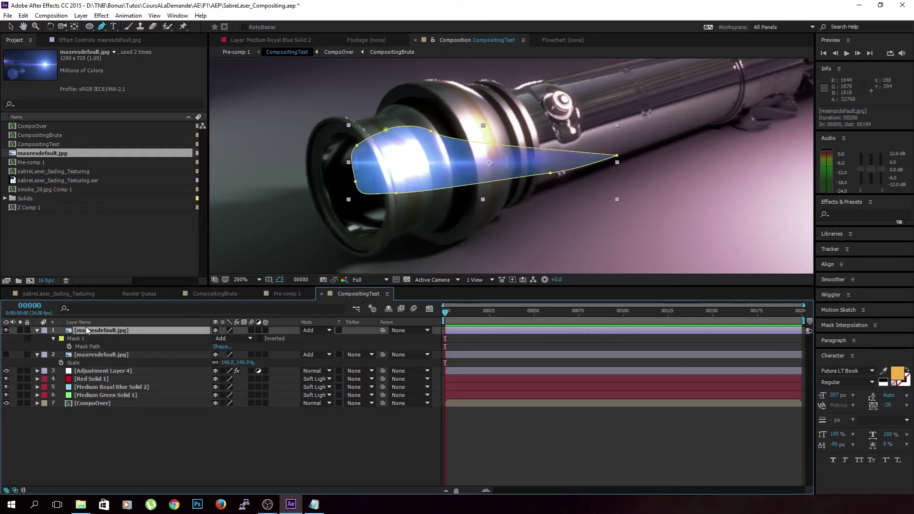
pyautogui.doubleClick(53, 338)
pyautogui.moveTo(223, 354); pyautogui.dragTo(324, 358)
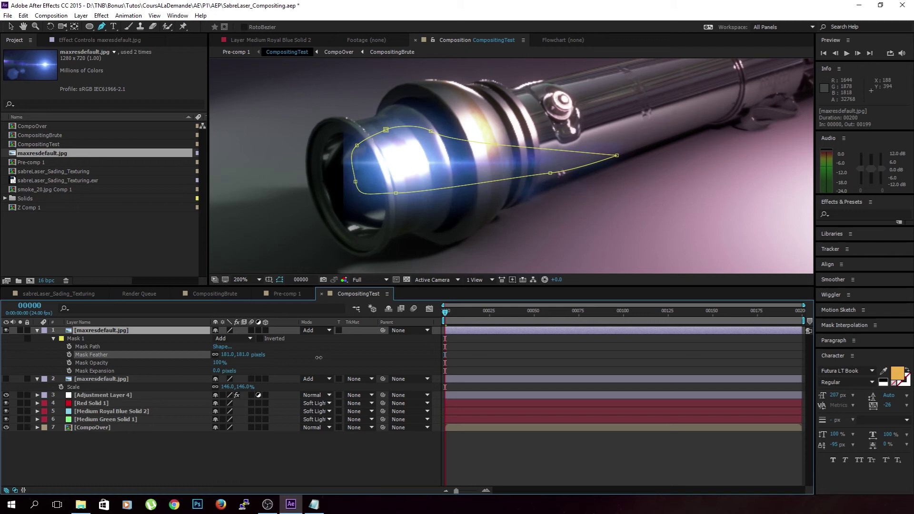
pyautogui.moveTo(227, 371); pyautogui.dragTo(190, 376)
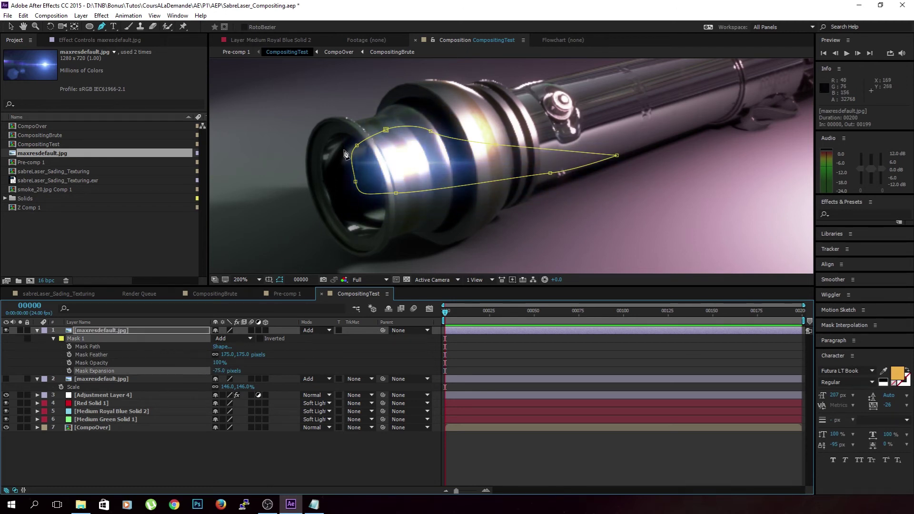
pyautogui.moveTo(223, 374); pyautogui.dragTo(206, 371)
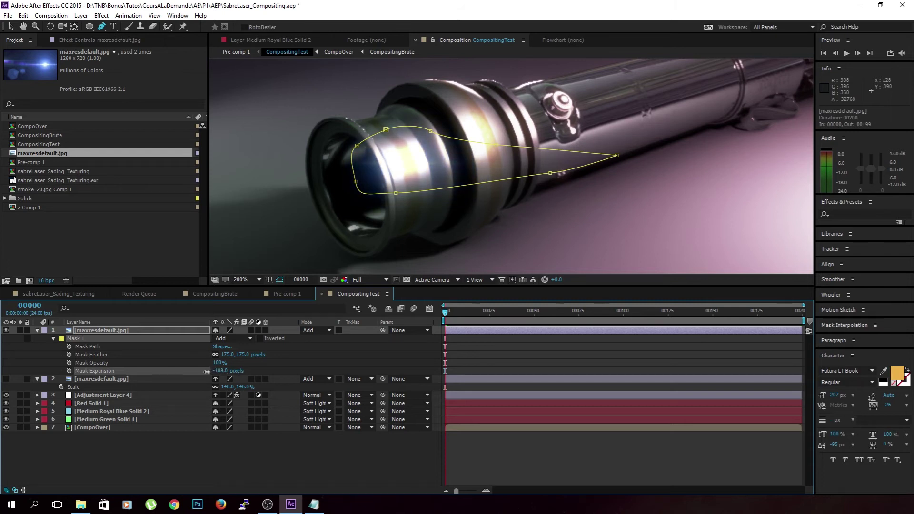
# Step: Reshape the flare's mask by moving its upper and lower points outward and adjusting the points at the hilt's opening
pyautogui.click(126, 331)
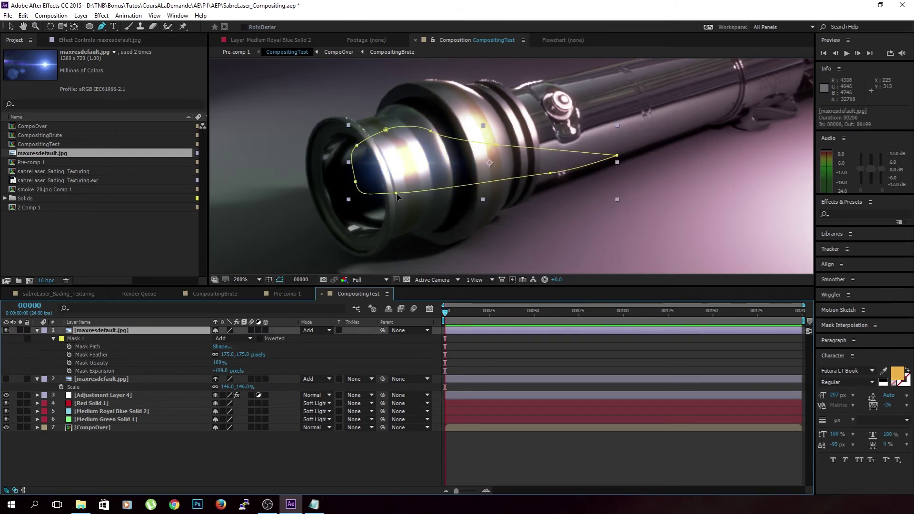
pyautogui.moveTo(396, 192); pyautogui.dragTo(404, 213)
pyautogui.moveTo(430, 130); pyautogui.dragTo(437, 113)
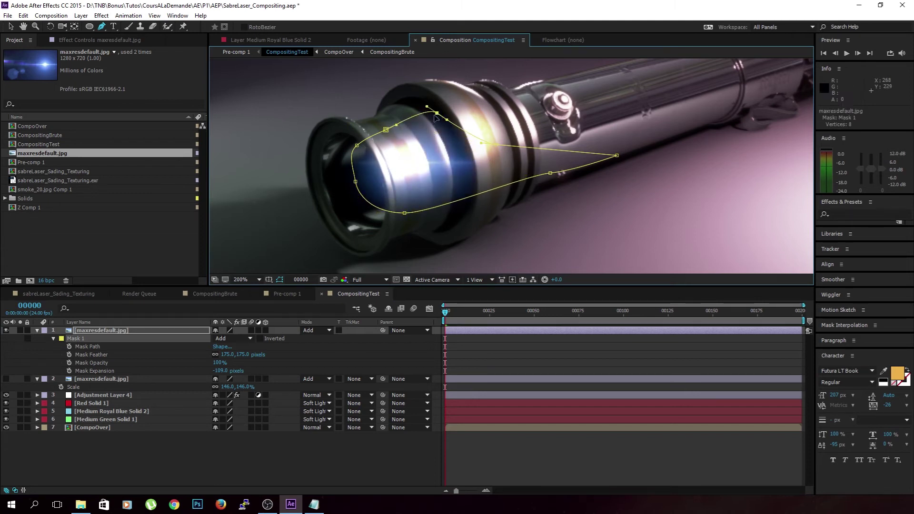
pyautogui.moveTo(386, 130); pyautogui.dragTo(386, 117)
pyautogui.moveTo(357, 145); pyautogui.dragTo(363, 180)
pyautogui.moveTo(550, 172); pyautogui.dragTo(557, 188)
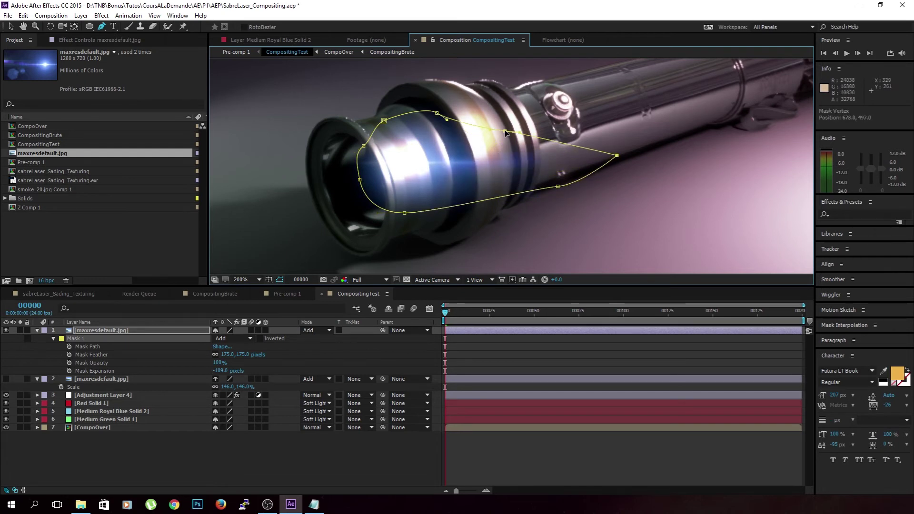
pyautogui.click(353, 446)
pyautogui.scroll(-1, 607, 136)
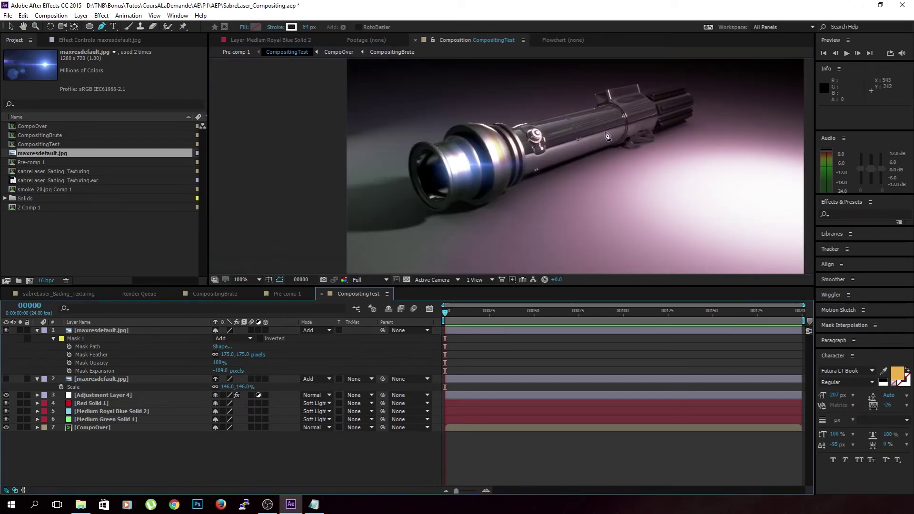
pyautogui.scroll(-1, 591, 143)
pyautogui.scroll(1, 481, 178)
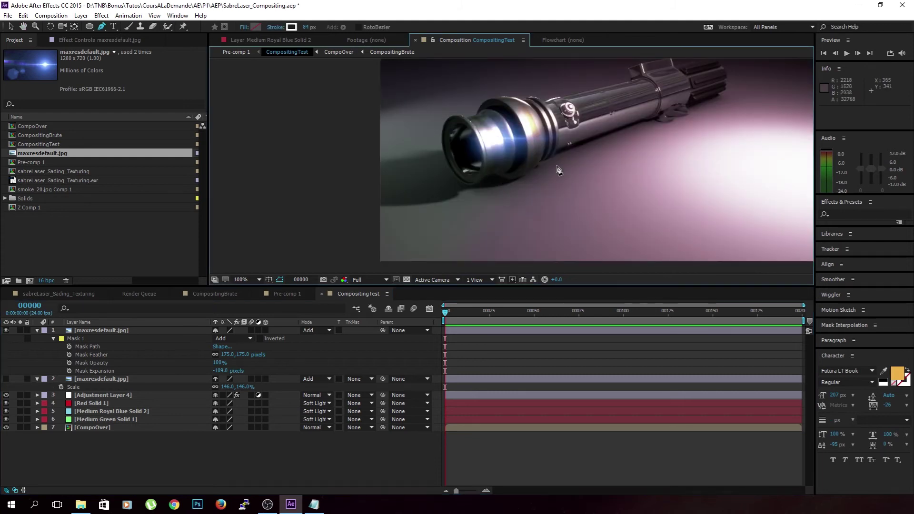
# Step: Apply the CC Toner effect to the small masked flare layer at the hilt's opening
pyautogui.click(198, 338)
pyautogui.click(193, 332)
pyautogui.click(79, 39)
pyautogui.rightClick(46, 93)
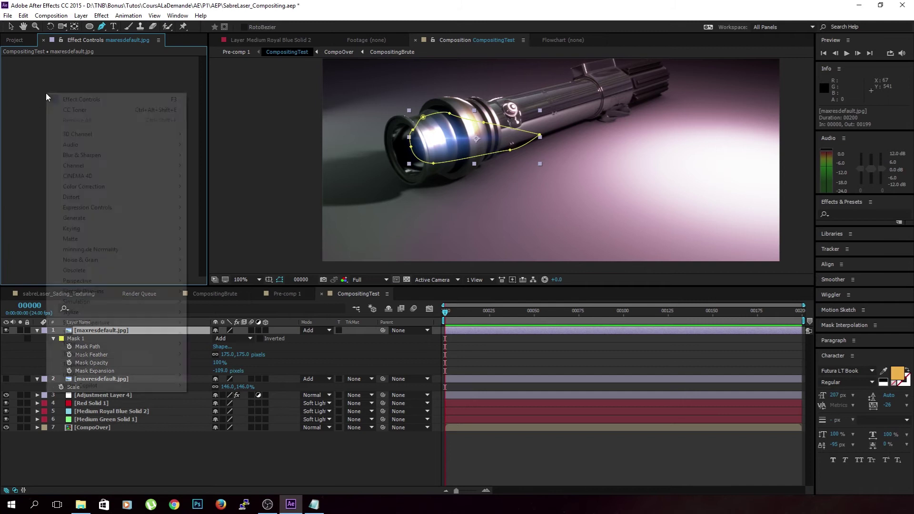
pyautogui.click(101, 109)
# Step: Set CC Toner's midtones on the small flare to light green #63DB93
pyautogui.click(117, 93)
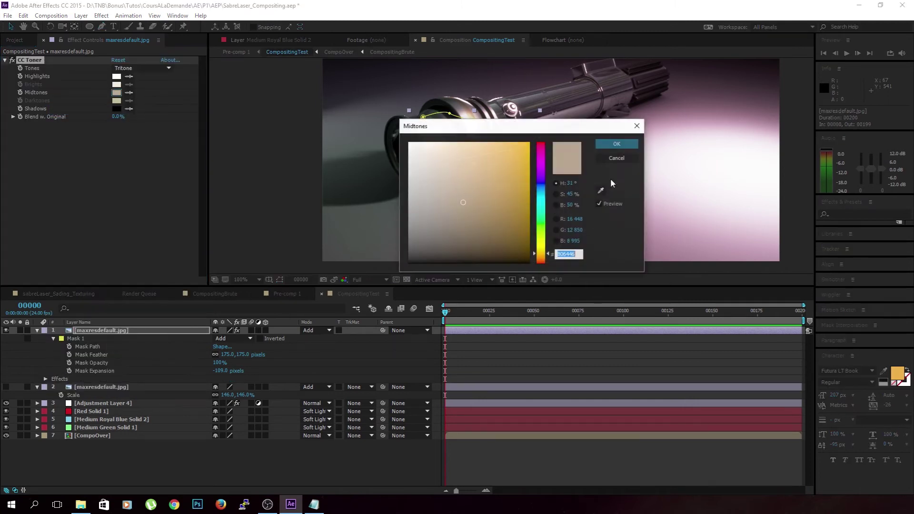
pyautogui.click(541, 221)
pyautogui.moveTo(509, 159); pyautogui.dragTo(473, 159)
pyautogui.moveTo(520, 129); pyautogui.dragTo(651, 162)
pyautogui.moveTo(679, 265); pyautogui.dragTo(677, 253)
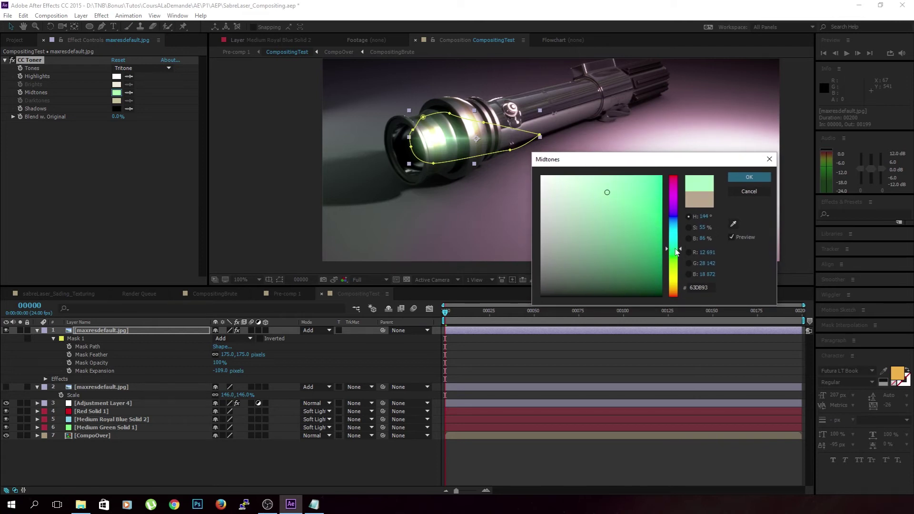
pyautogui.click(749, 177)
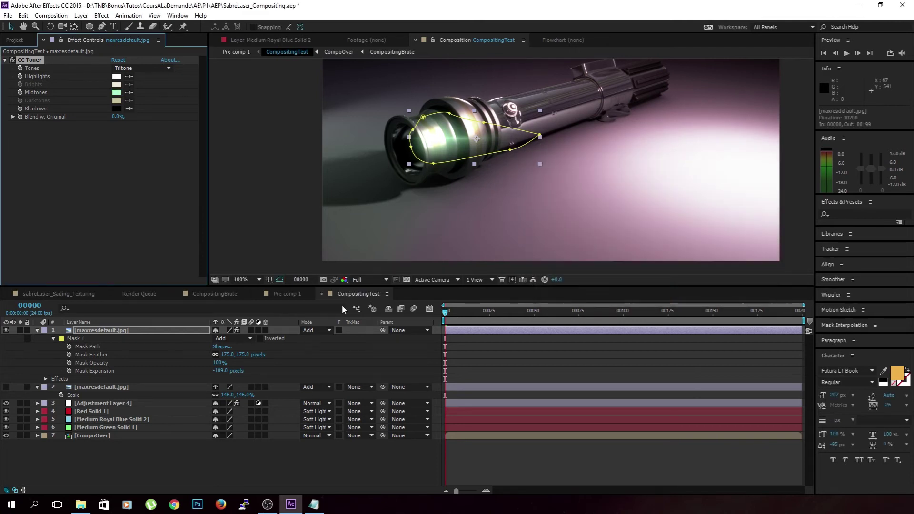
pyautogui.click(306, 460)
pyautogui.scroll(-2, 577, 176)
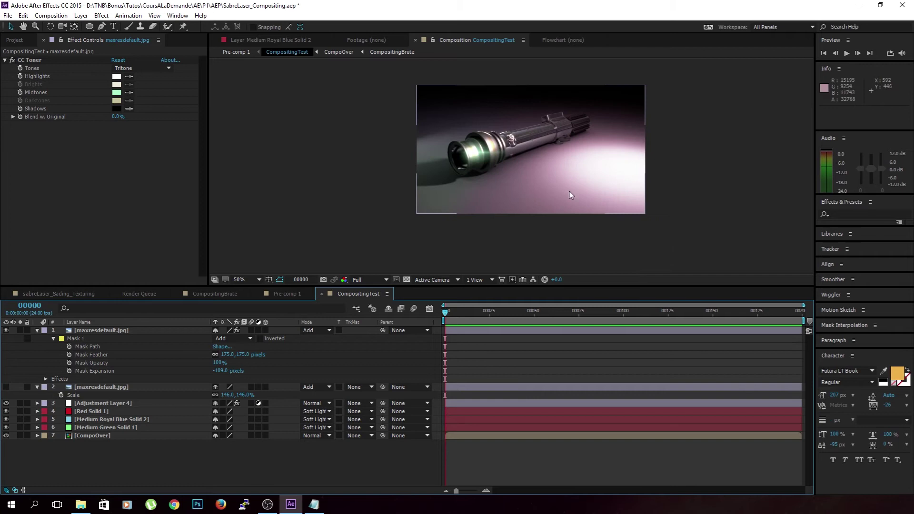
# Step: Duplicate the small green flare beneath the original, scale the copy to -86, 86% and align its core with the hilt's opening
pyautogui.click(135, 330)
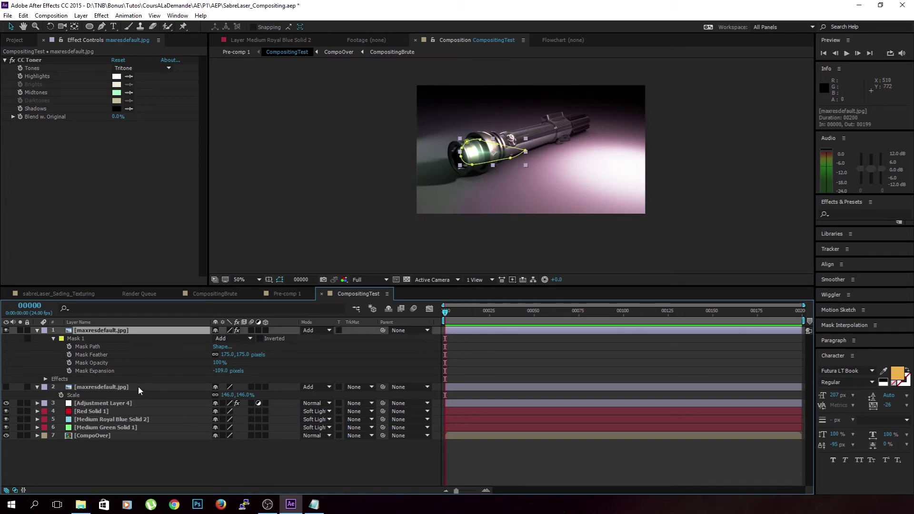
pyautogui.hotkey('ctrl', 'd')
pyautogui.hotkey('ctrl', 'Down')
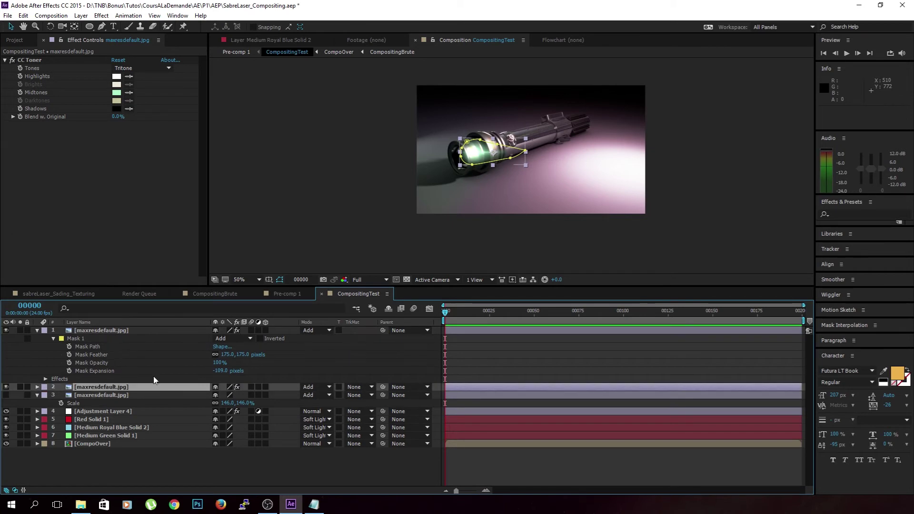
pyautogui.press('s')
pyautogui.moveTo(249, 395); pyautogui.dragTo(272, 395)
pyautogui.moveTo(481, 174); pyautogui.dragTo(534, 174)
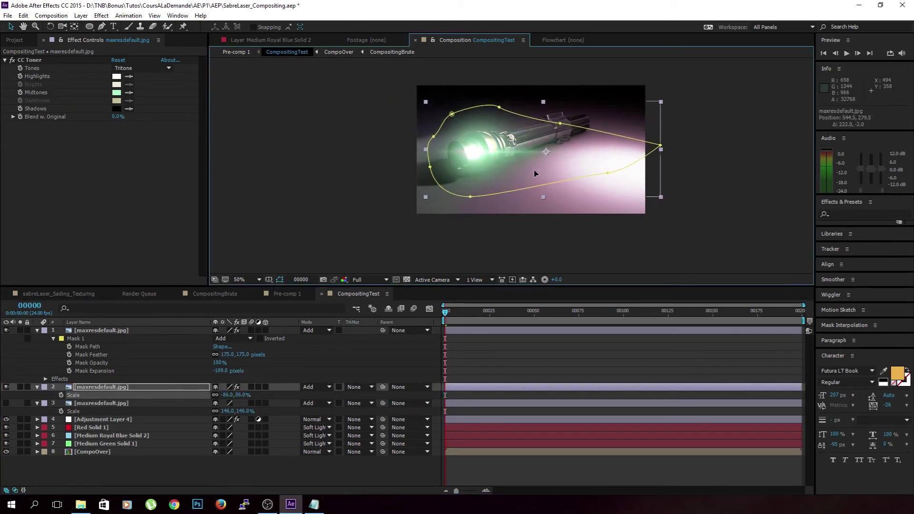
# Step: Lower the enlarged green flare copy's opacity to 22%
pyautogui.click(139, 387)
pyautogui.press('t')
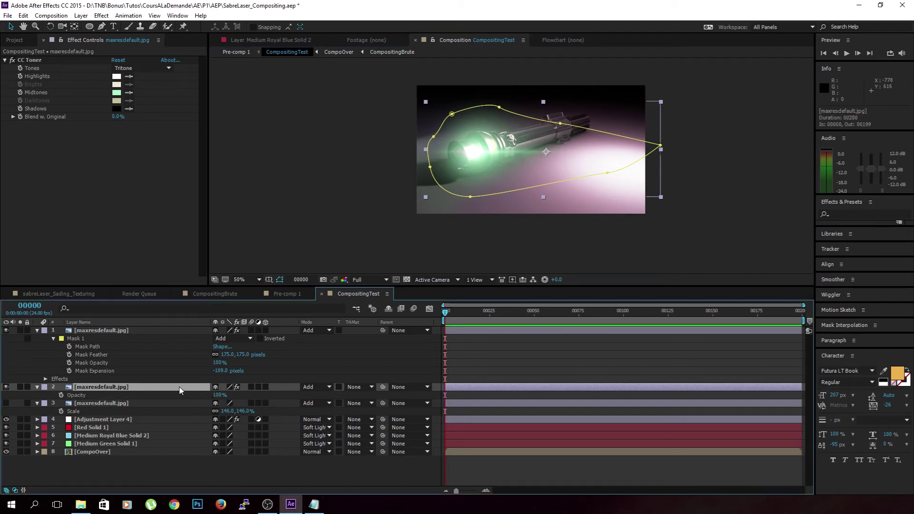
pyautogui.moveTo(220, 397); pyautogui.dragTo(191, 404)
pyautogui.click(208, 455)
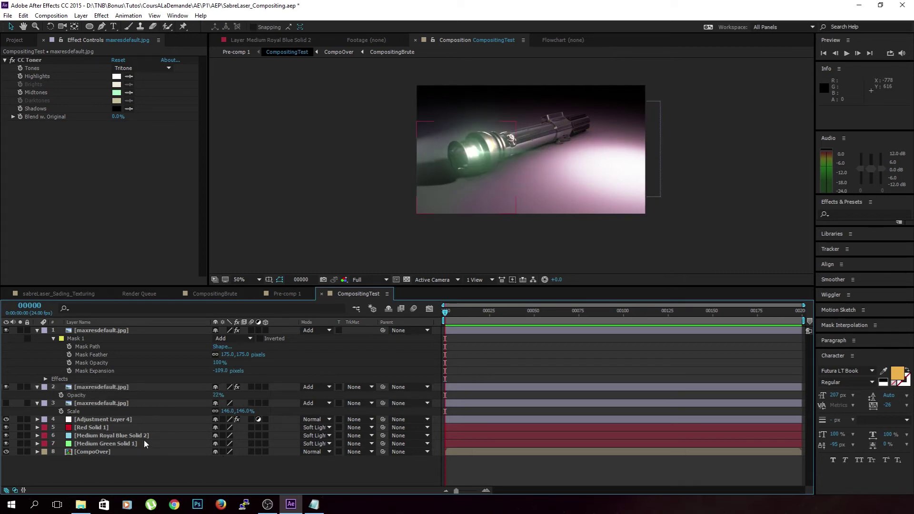
# Step: Make the large blue flare layer visible at 24% opacity and move it slightly lower over the render
pyautogui.click(8, 404)
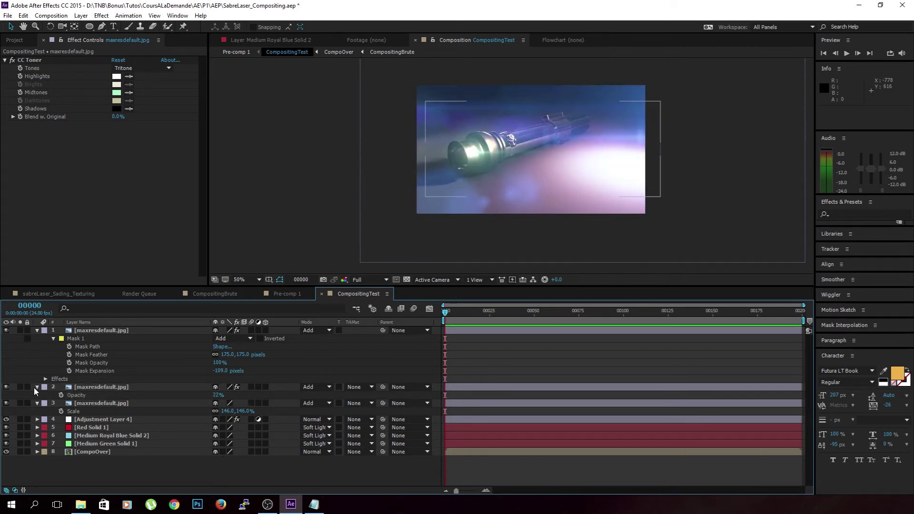
pyautogui.click(593, 191)
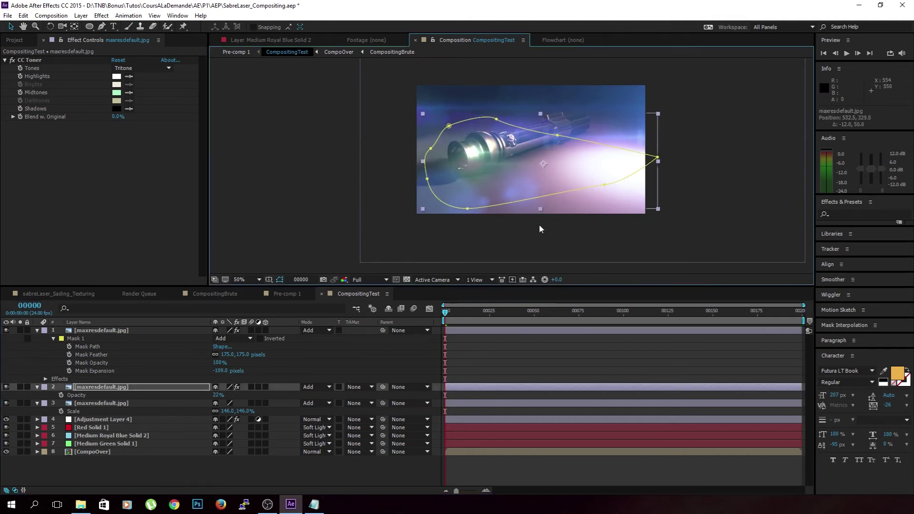
pyautogui.click(171, 467)
pyautogui.click(141, 405)
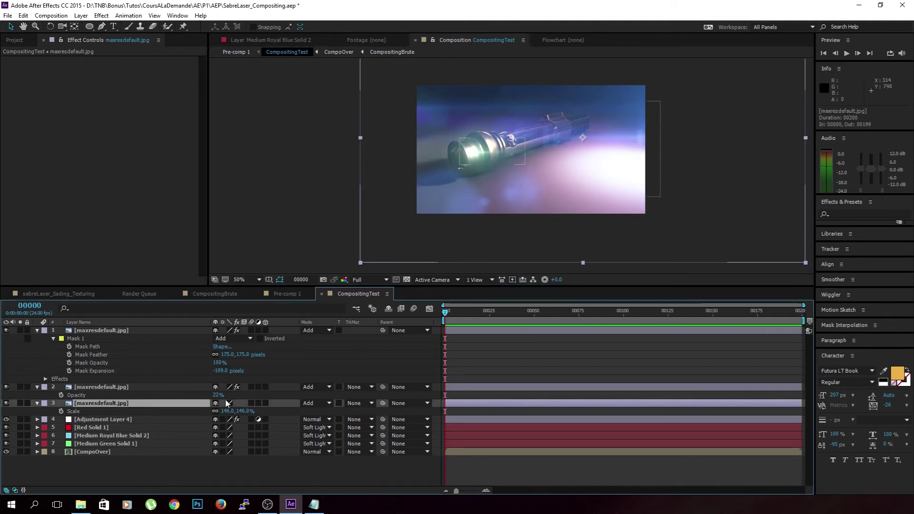
pyautogui.press('t')
pyautogui.moveTo(216, 412); pyautogui.dragTo(186, 417)
pyautogui.moveTo(515, 170); pyautogui.dragTo(511, 182)
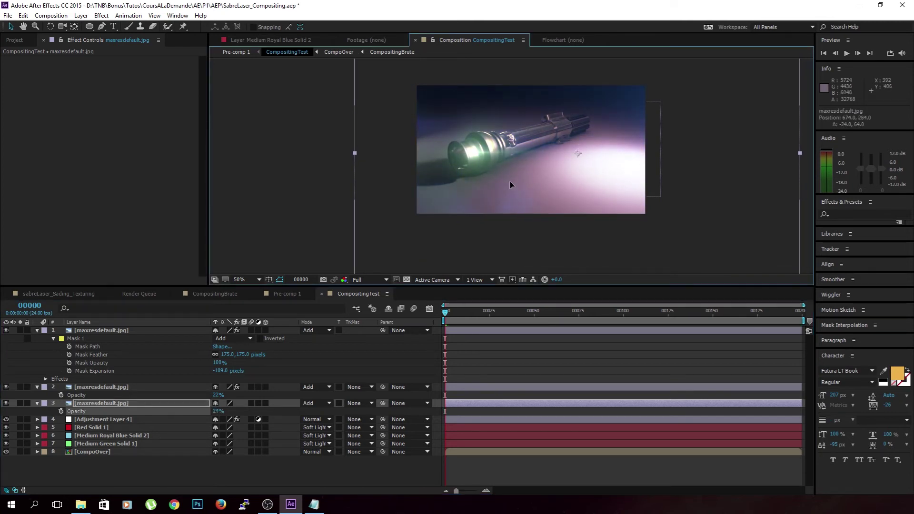
# Step: Try the CC Toner effect on the large blue flare layer and delete it
pyautogui.click(58, 89)
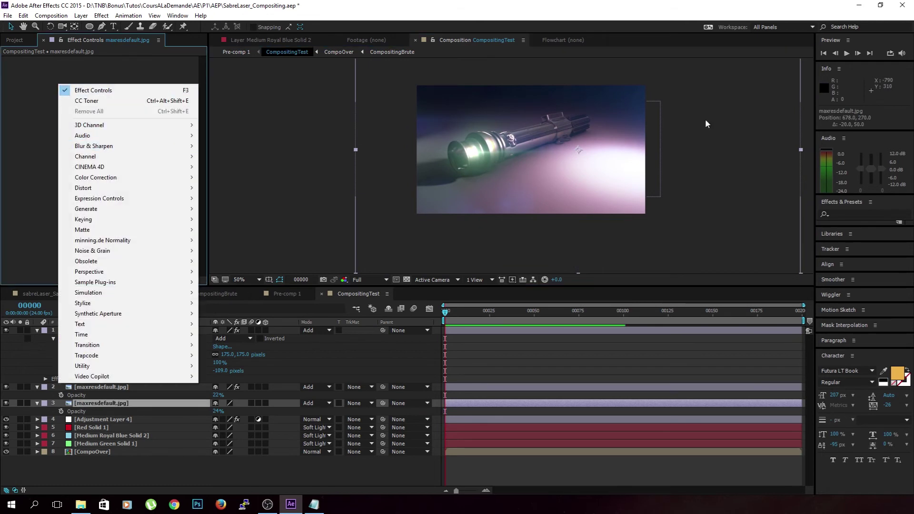
pyautogui.moveTo(115, 180)
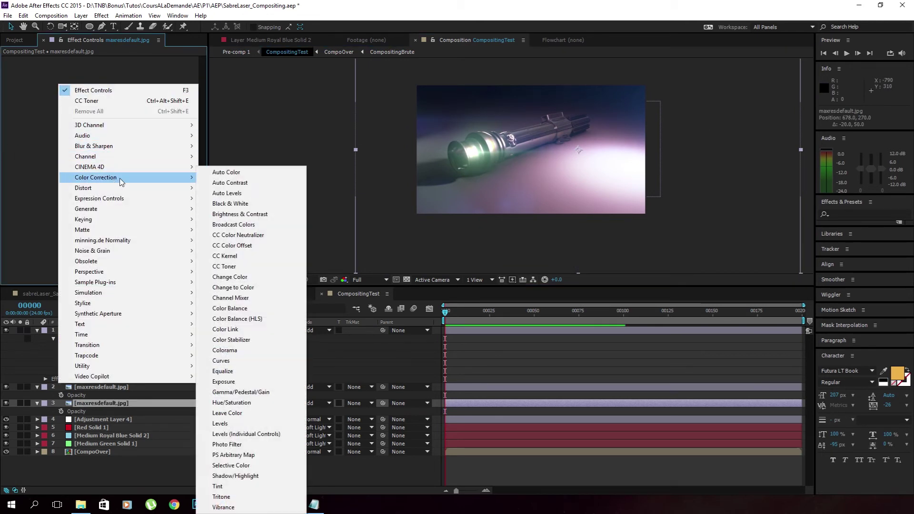
pyautogui.click(229, 272)
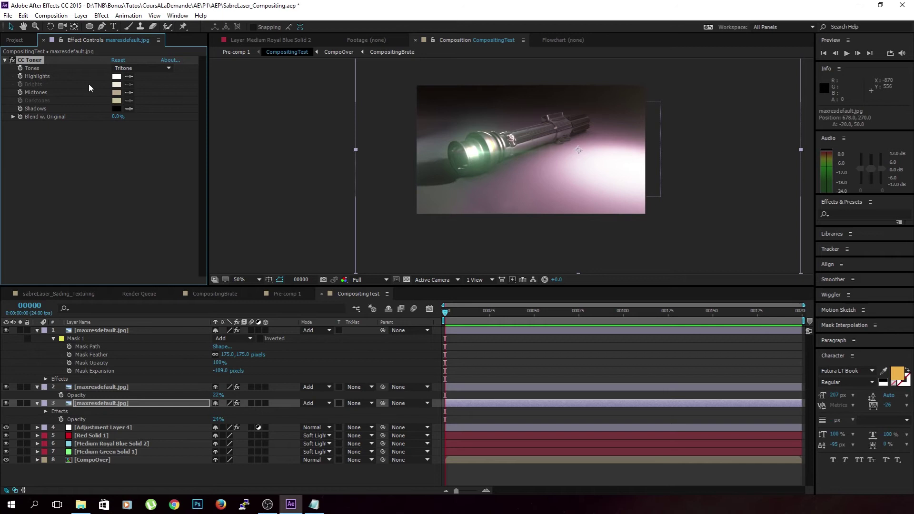
pyautogui.press('Delete')
# Step: Apply Levels to the large flare with an input black of 3212.5, and move the layer up to position 656, 200
pyautogui.rightClick(72, 90)
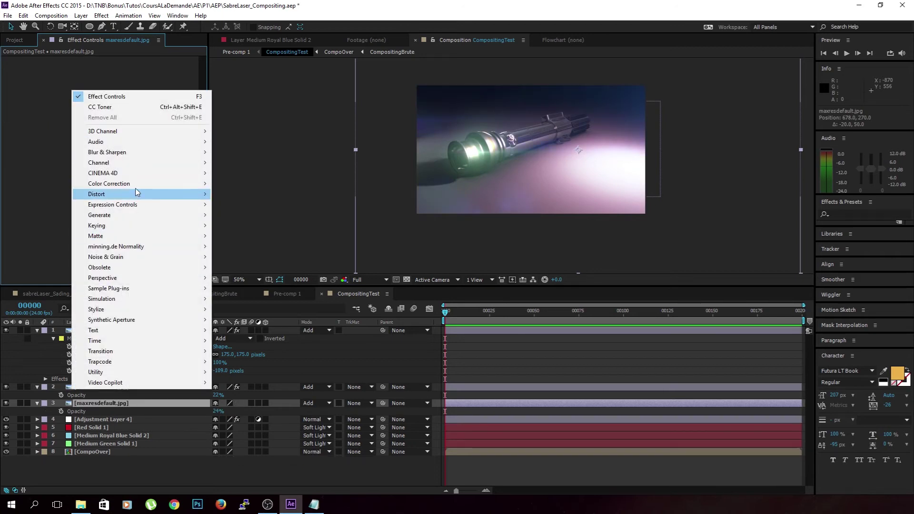
pyautogui.moveTo(134, 182)
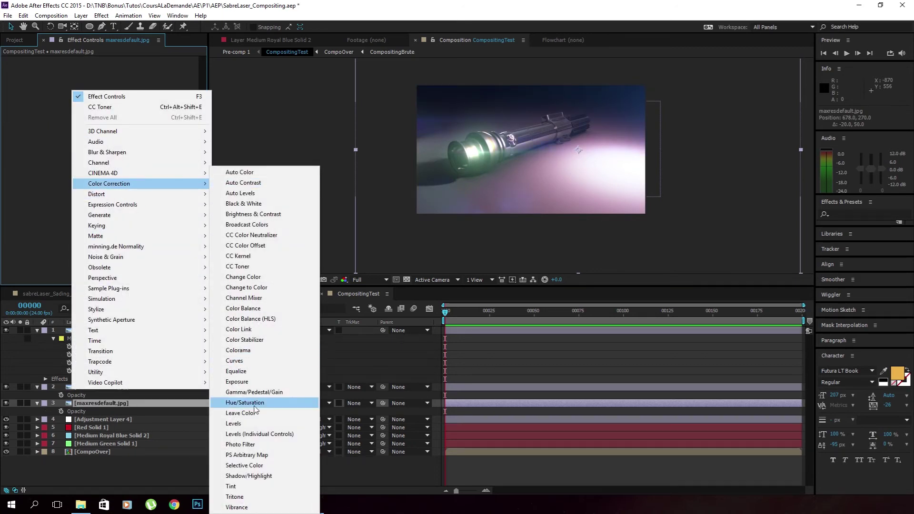
pyautogui.click(233, 424)
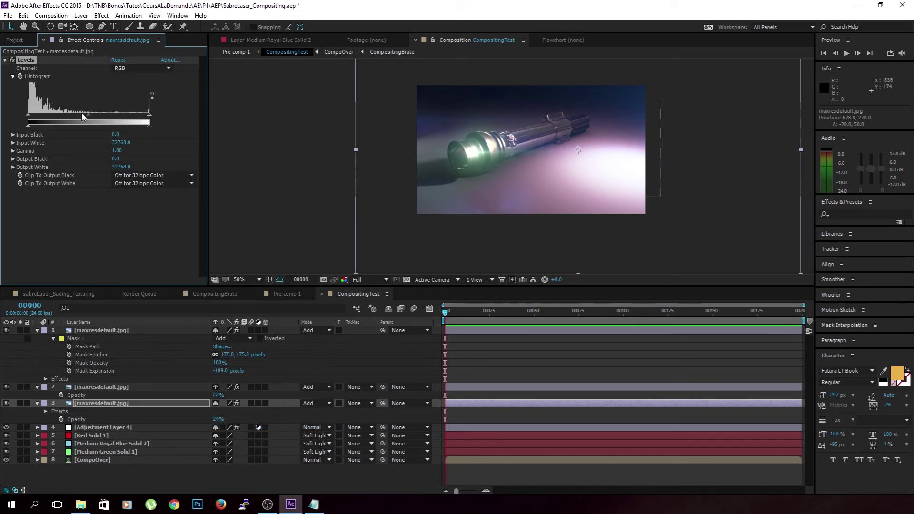
pyautogui.moveTo(27, 119)
pyautogui.mouseDown()
pyautogui.moveTo(54, 119)
pyautogui.moveTo(26, 119)
pyautogui.moveTo(35, 123)
pyautogui.mouseUp()
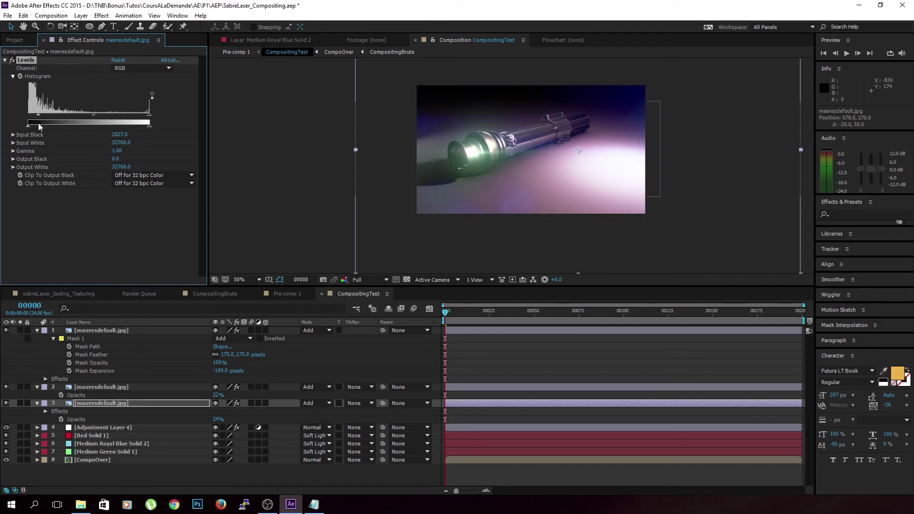
pyautogui.moveTo(415, 254); pyautogui.dragTo(411, 238)
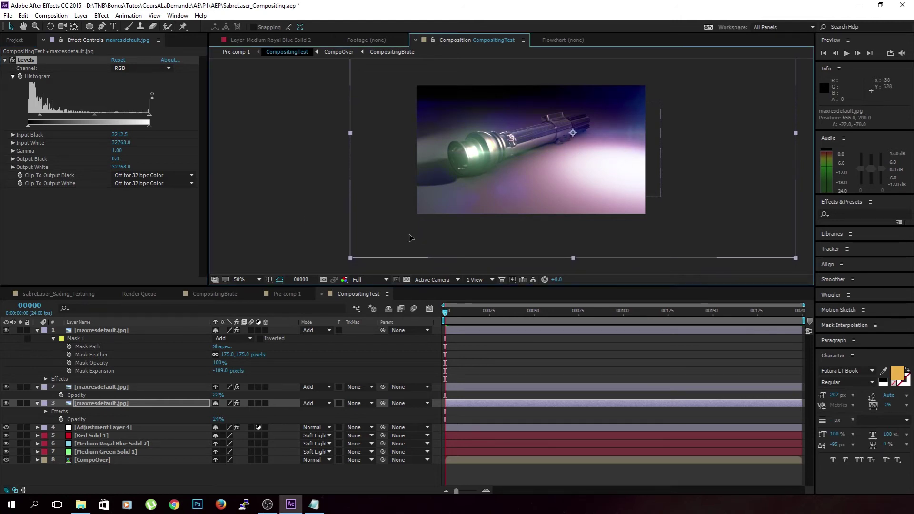
# Step: Add a Camera Lens Blur effect to the large flare with a blur radius of 7
pyautogui.click(5, 60)
pyautogui.rightClick(35, 111)
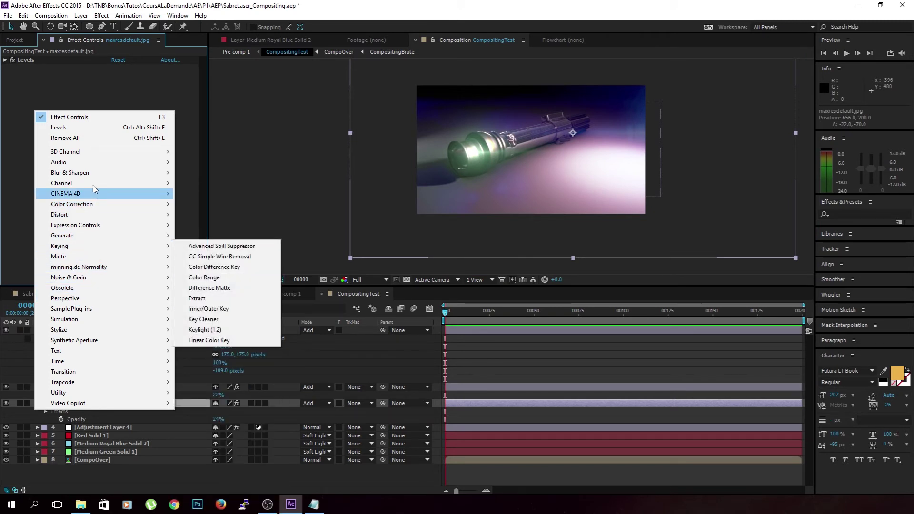
pyautogui.moveTo(122, 173)
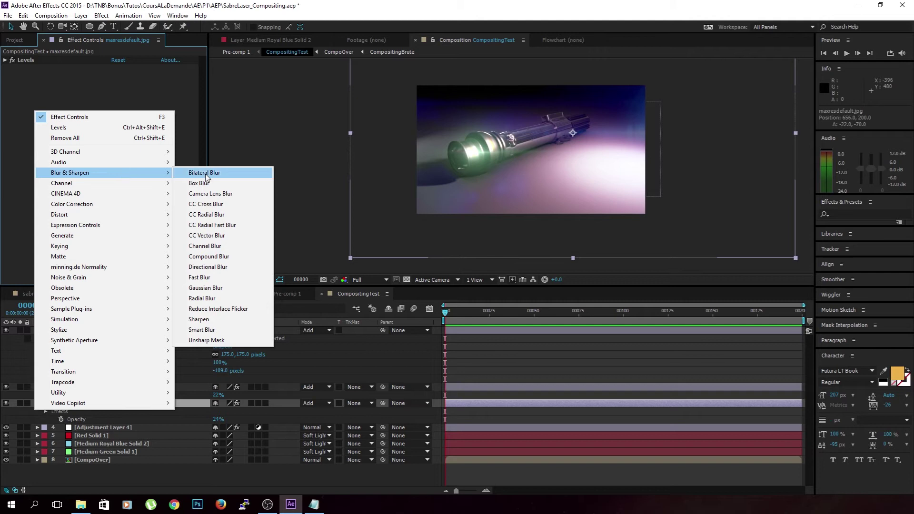
pyautogui.click(230, 194)
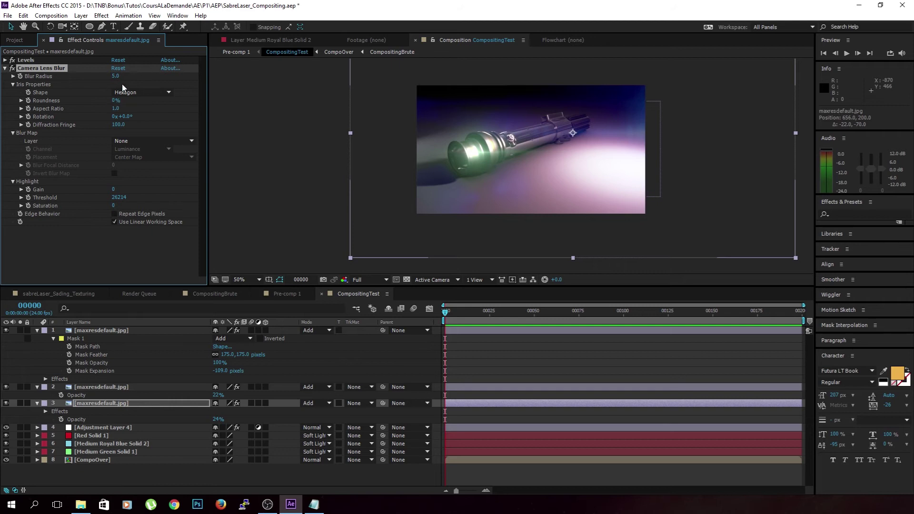
pyautogui.moveTo(119, 78)
pyautogui.mouseDown()
pyautogui.moveTo(165, 82)
pyautogui.moveTo(128, 89)
pyautogui.mouseUp()
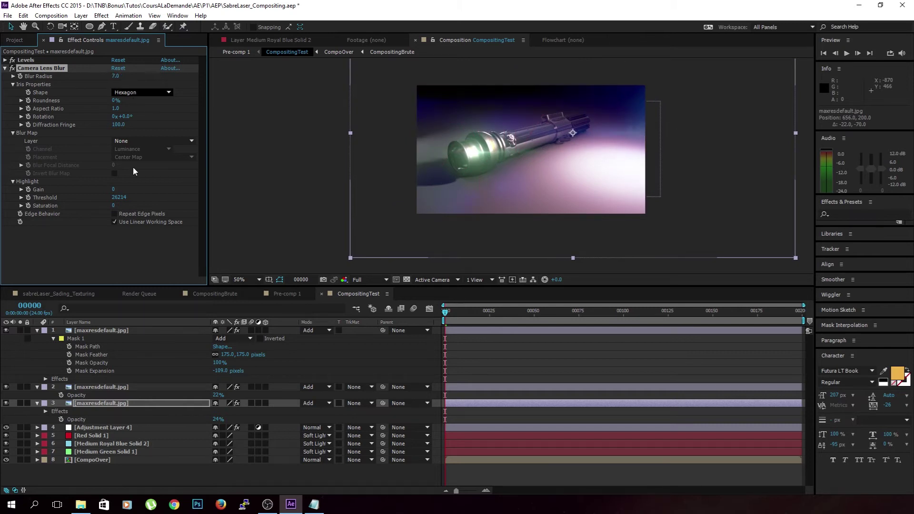
# Step: Set the lens blur's iris roundness to 100% and its aspect ratio to 0.5, keeping the linear working space option enabled
pyautogui.click(114, 101)
pyautogui.write('100')
pyautogui.press('Return')
pyautogui.click(115, 107)
pyautogui.write('.5')
pyautogui.press('Return')
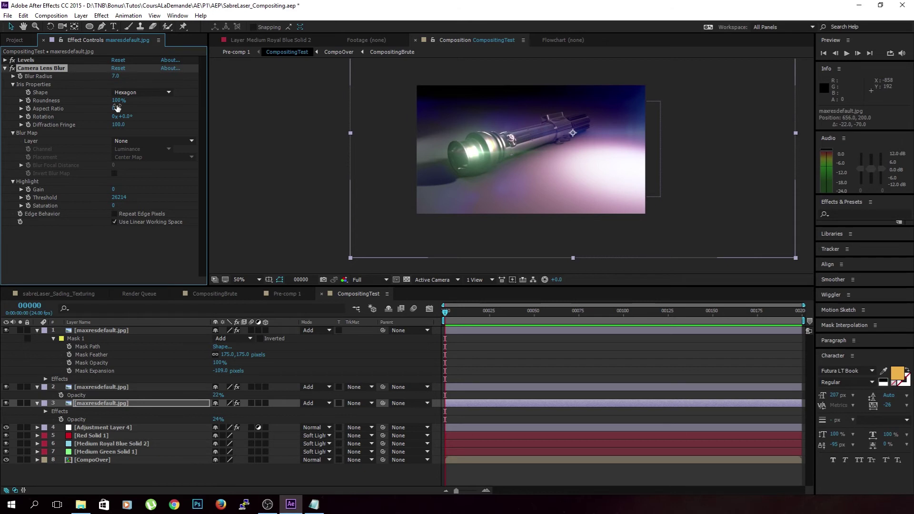
pyautogui.click(121, 243)
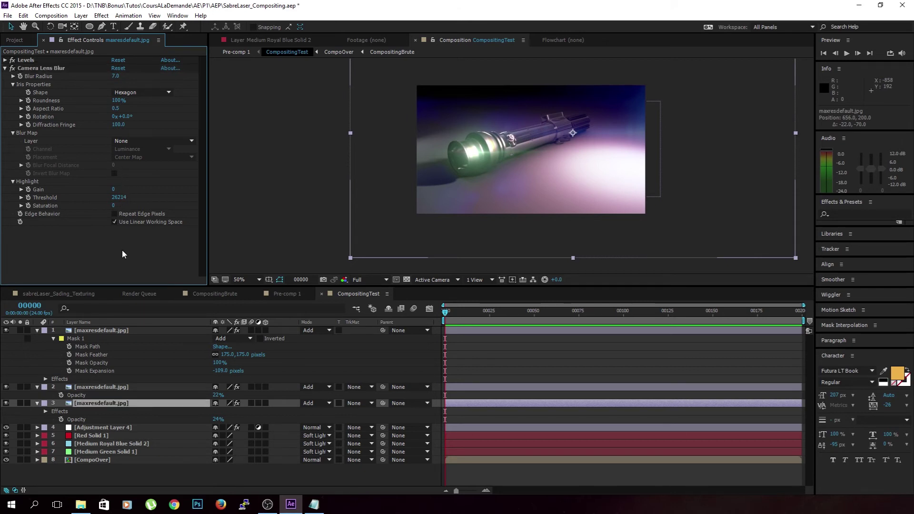
pyautogui.click(115, 222)
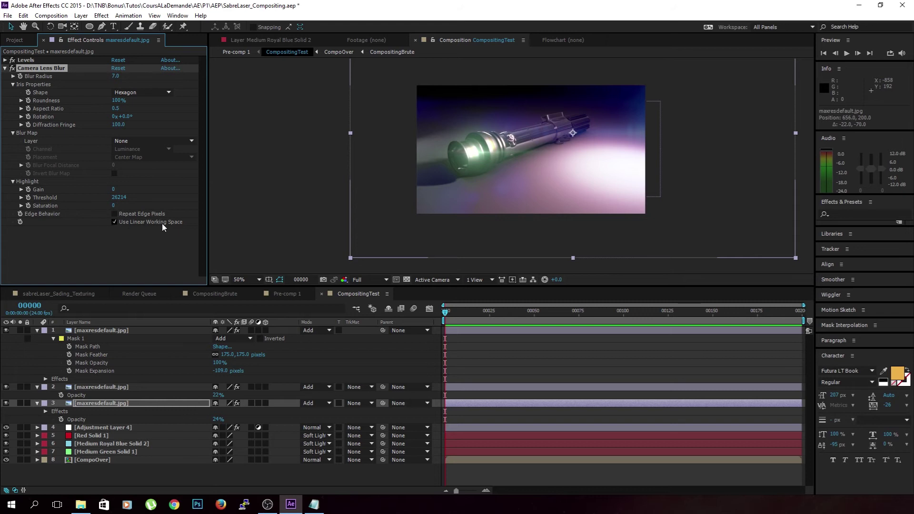
# Step: Review the project's color depth and working space settings
pyautogui.click(14, 40)
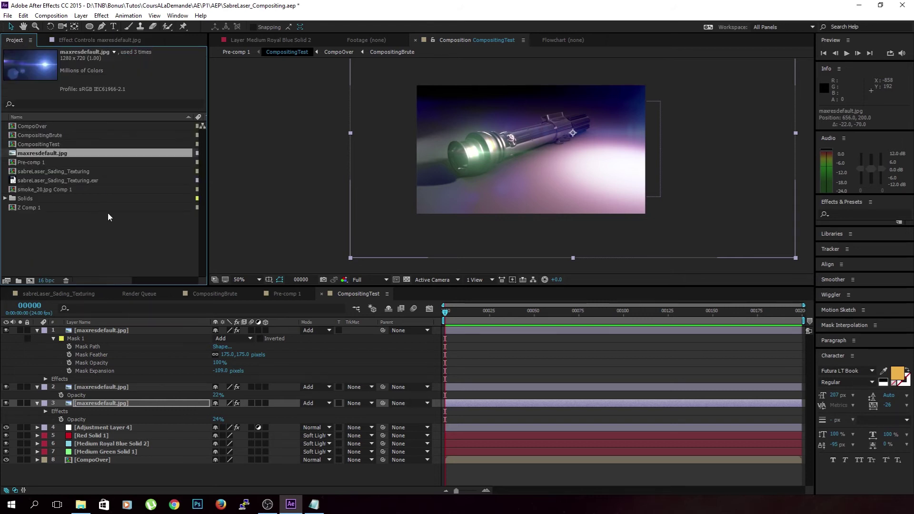
pyautogui.click(47, 281)
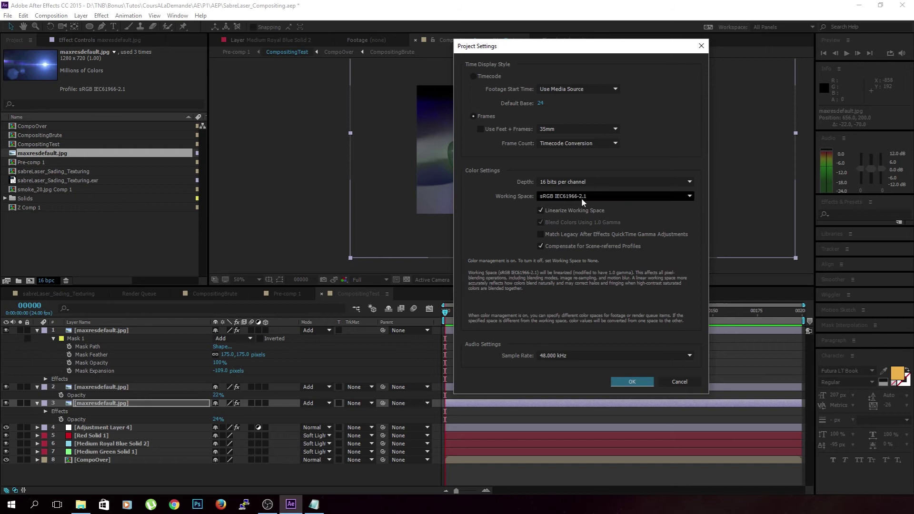
pyautogui.click(640, 382)
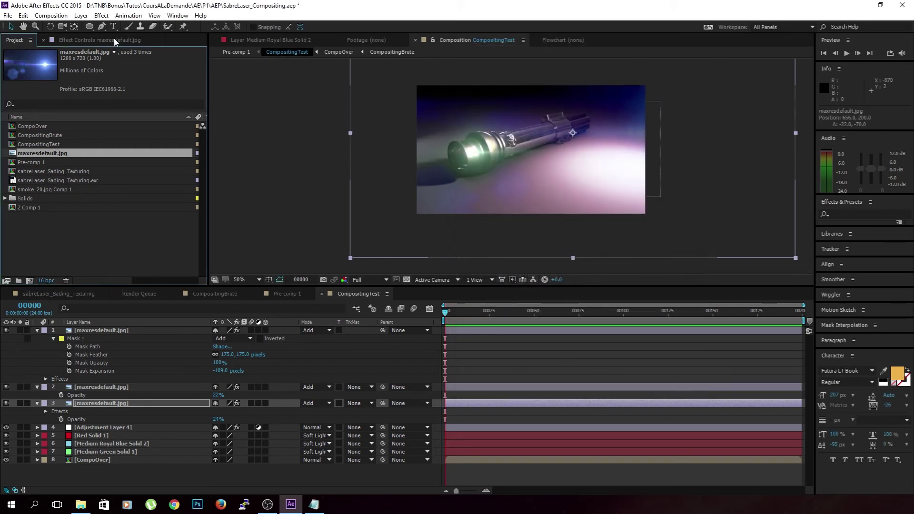
# Step: Reset the large flare's Levels input black to 0 and set its gamma to 0.54
pyautogui.click(114, 40)
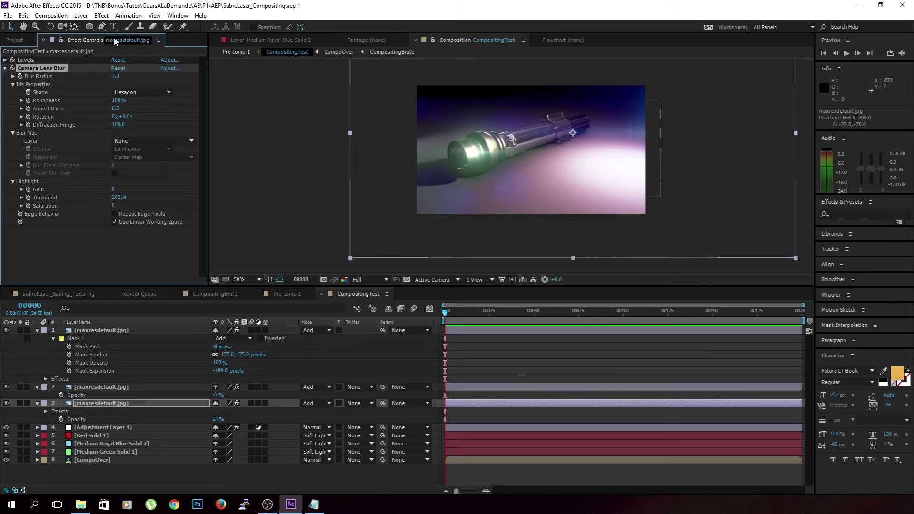
pyautogui.click(30, 62)
pyautogui.click(5, 60)
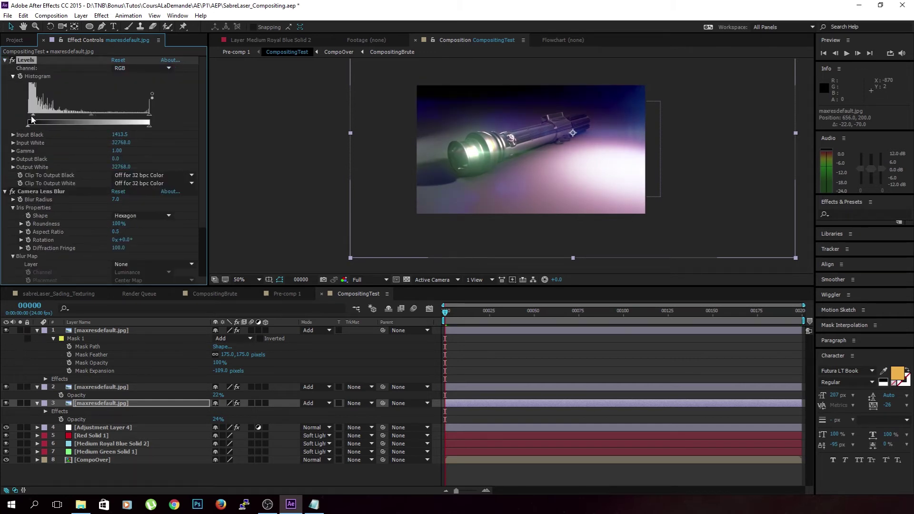
pyautogui.moveTo(32, 120); pyautogui.dragTo(27, 119)
pyautogui.moveTo(87, 116); pyautogui.dragTo(112, 118)
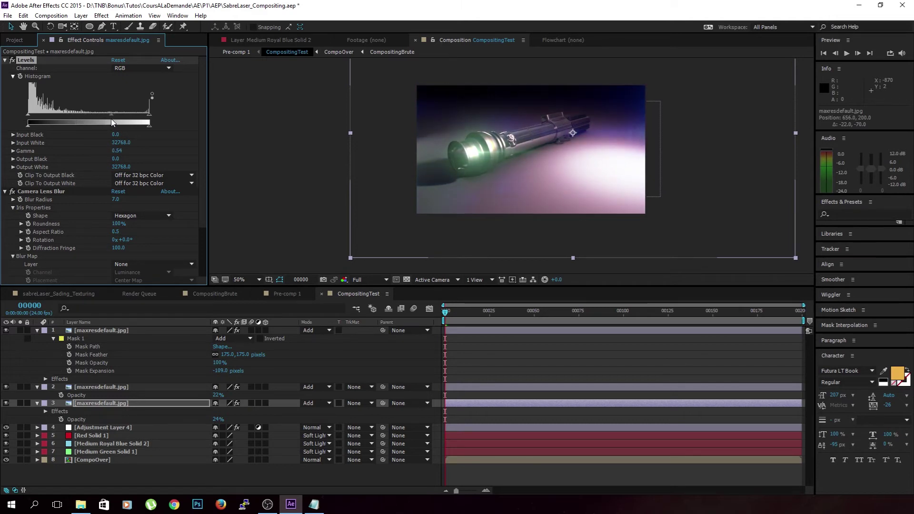
# Step: Copy the CC Toner effect from the second maxresdefault.jpg flare layer to the third, large flare layer
pyautogui.click(5, 60)
pyautogui.click(4, 68)
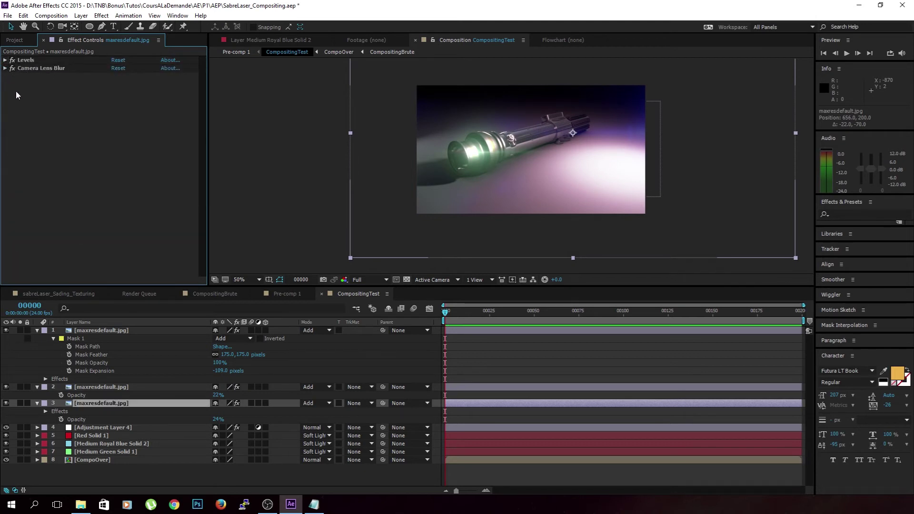
pyautogui.click(121, 386)
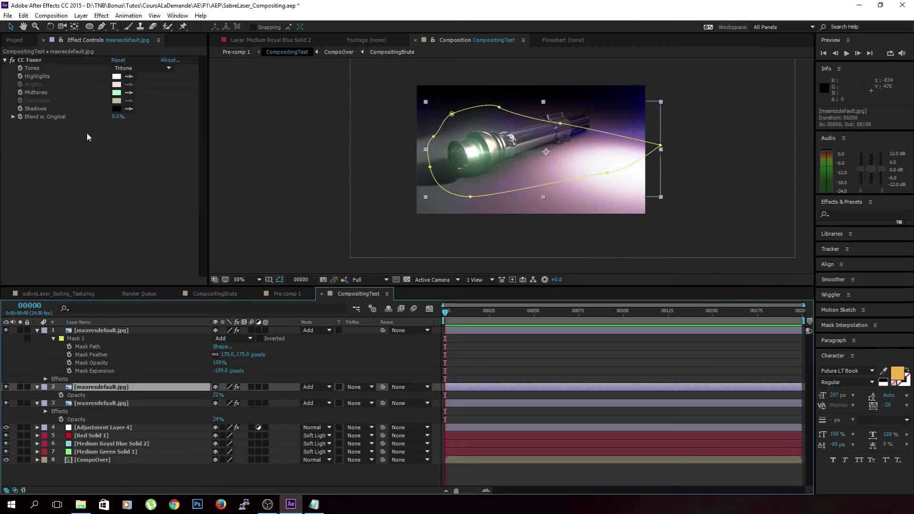
pyautogui.click(52, 68)
pyautogui.click(53, 61)
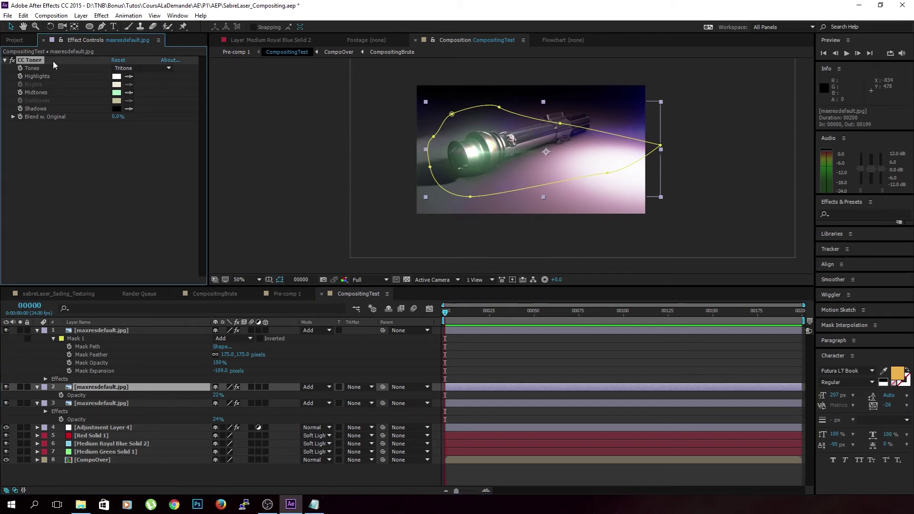
pyautogui.click(110, 402)
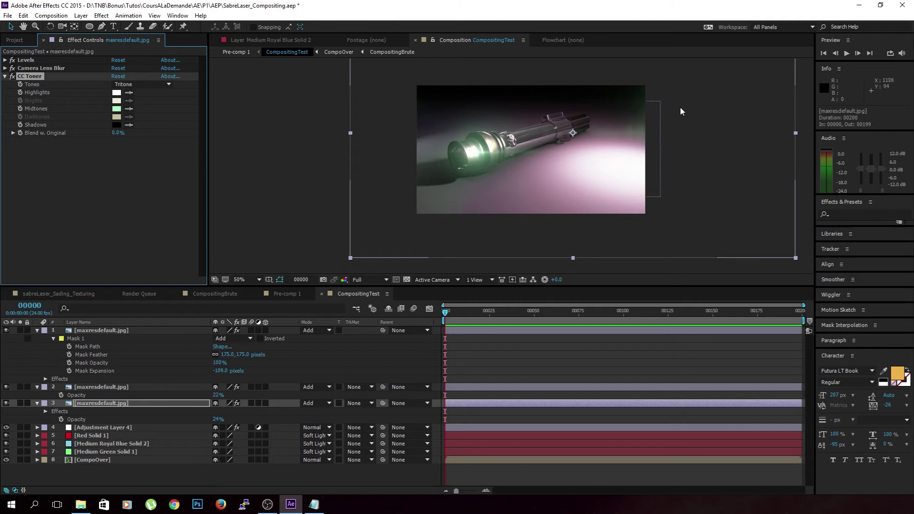
# Step: Shift the large flare's CC Toner midtones colour to a bluer, more saturated green
pyautogui.click(115, 107)
pyautogui.moveTo(633, 161); pyautogui.dragTo(788, 153)
pyautogui.moveTo(831, 245); pyautogui.dragTo(831, 240)
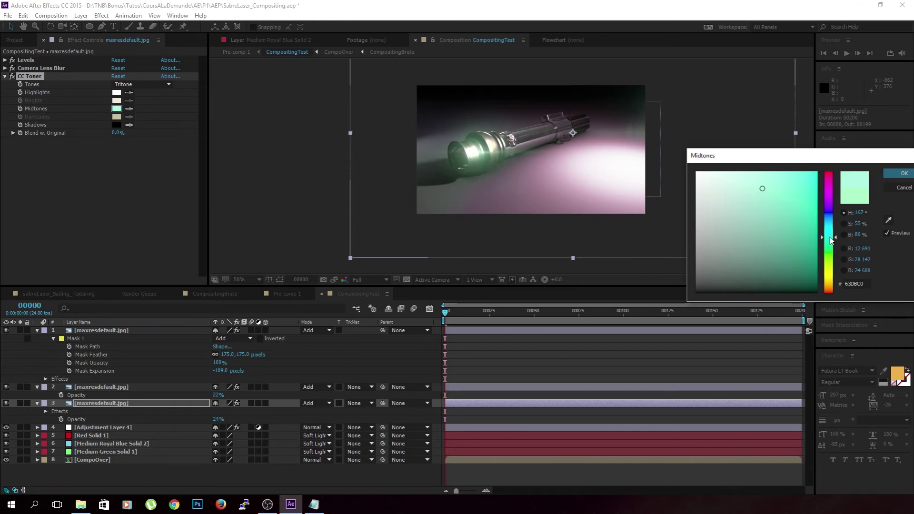
pyautogui.click(904, 174)
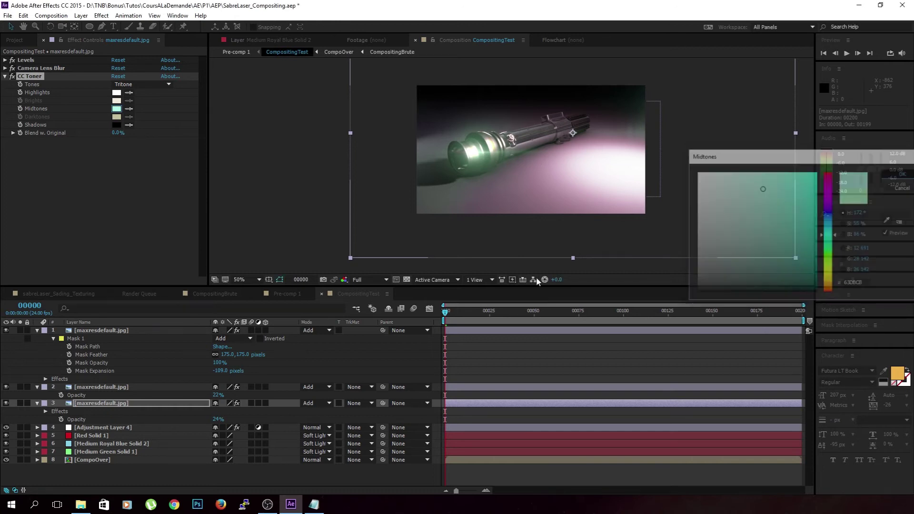
# Step: Collapse the three maxresdefault.jpg flare layers and move them below the green solid, directly above CompoOver
pyautogui.click(36, 332)
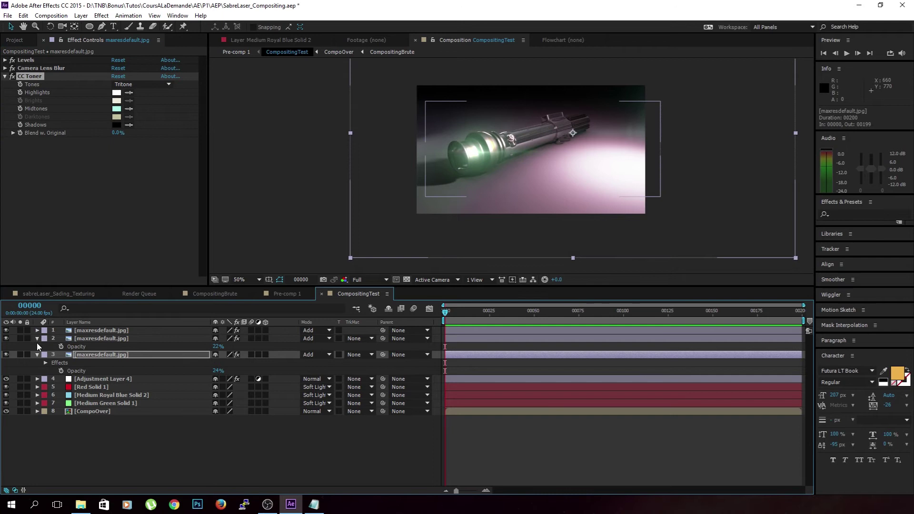
pyautogui.click(36, 339)
pyautogui.click(36, 346)
pyautogui.click(76, 345)
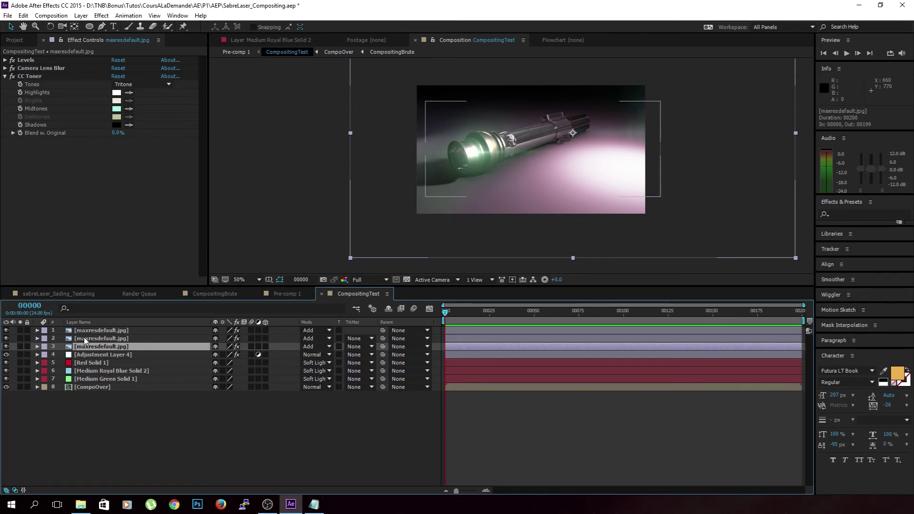
pyautogui.keyDown('shift'); pyautogui.click(85, 333); pyautogui.keyUp('shift')
pyautogui.moveTo(85, 345); pyautogui.dragTo(82, 383)
pyautogui.click(185, 447)
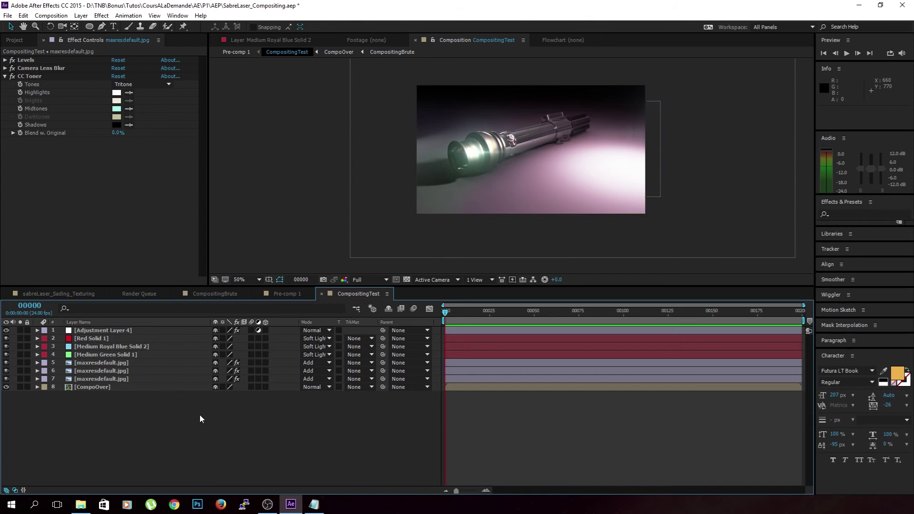
pyautogui.click(115, 337)
pyautogui.click(76, 414)
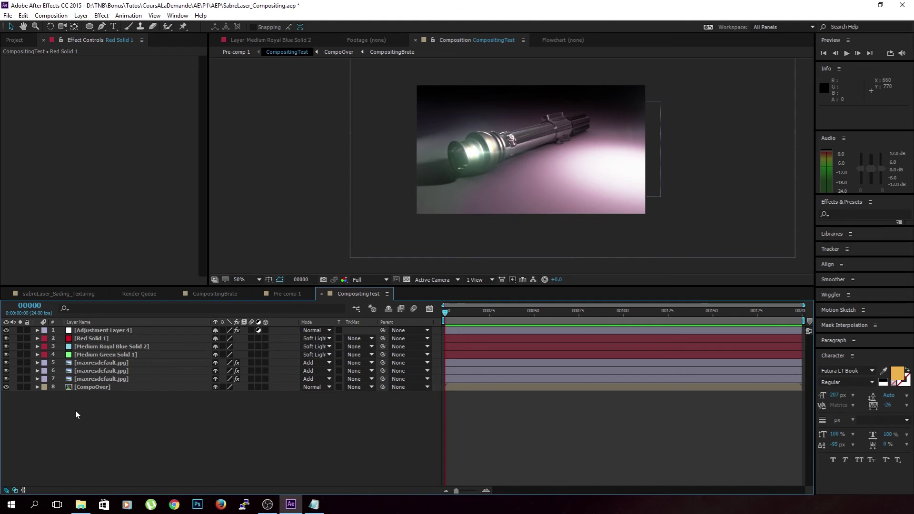
# Step: Switch to Chrome, view the FOCUS viewer photo from the "focus image" results, and return to After Effects
pyautogui.click(175, 504)
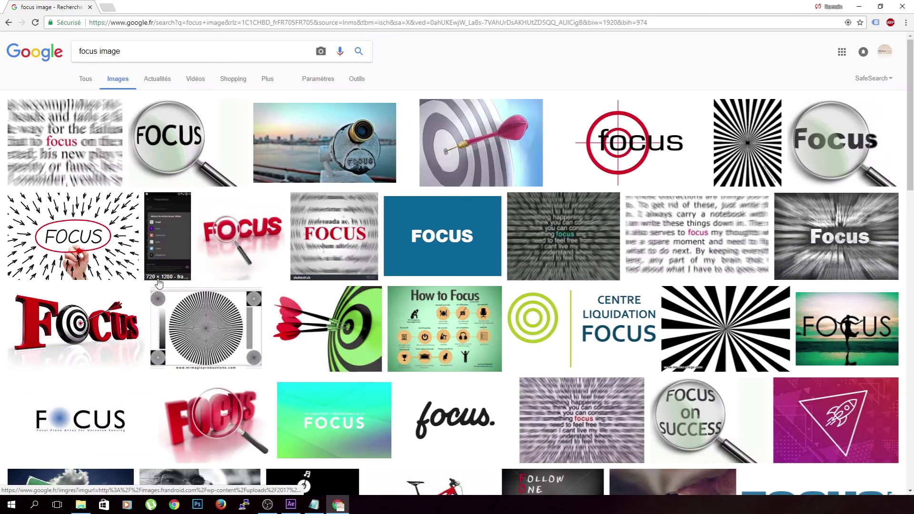
pyautogui.click(323, 176)
pyautogui.scroll(-1, 344, 197)
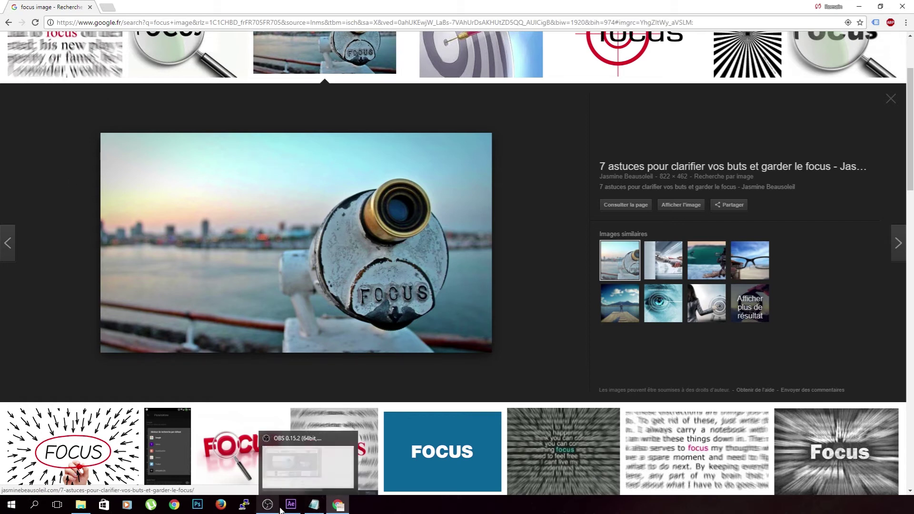
pyautogui.click(290, 480)
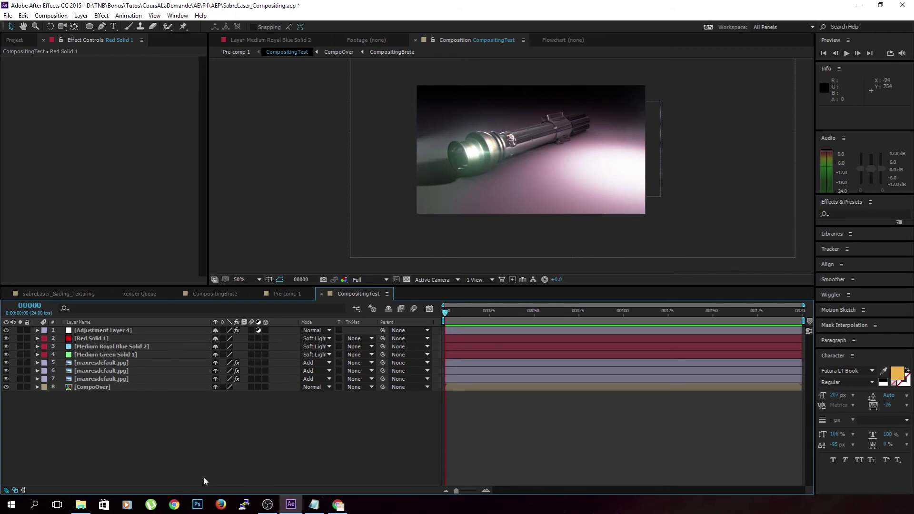
# Step: Add a new adjustment layer at the top of the CompositingTest layer stack
pyautogui.rightClick(155, 443)
pyautogui.moveTo(205, 354)
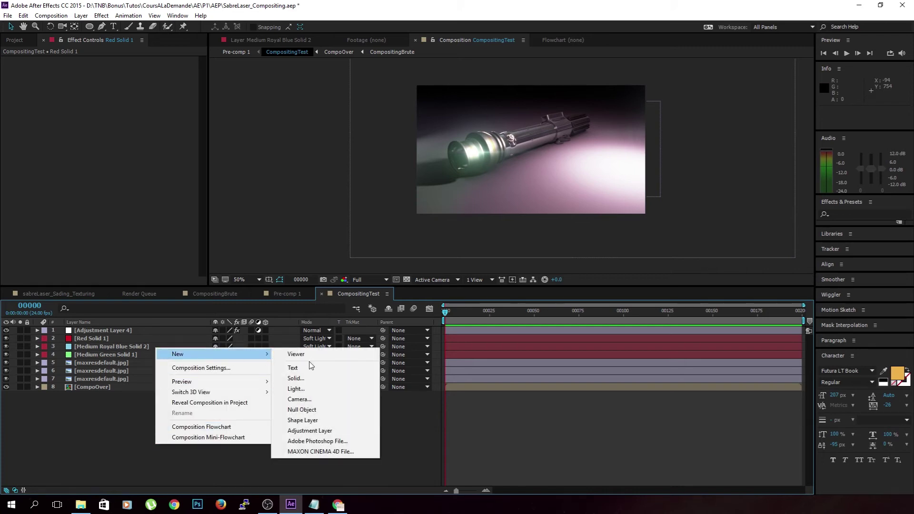
pyautogui.click(79, 416)
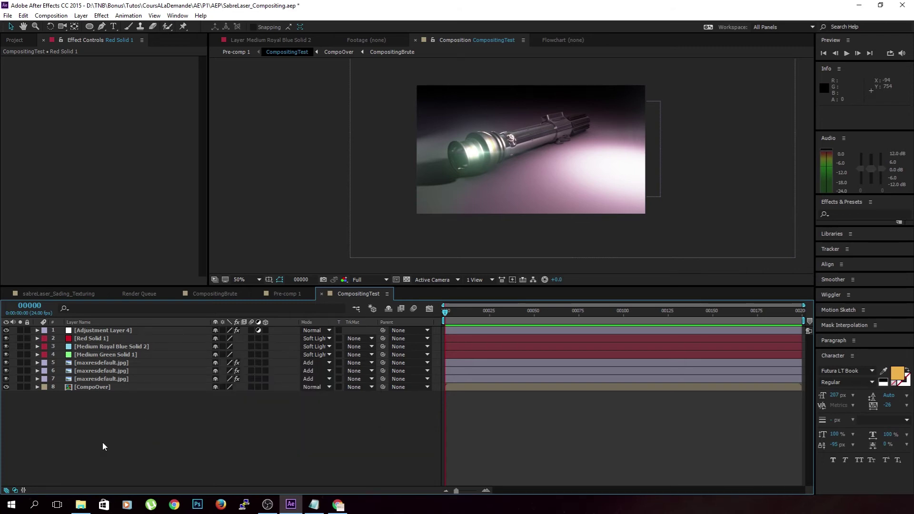
pyautogui.hotkey('ctrl', 'alt', 'y')
# Step: Apply a Gaussian Blur effect with a blurriness of 37.1 to the new adjustment layer
pyautogui.rightClick(53, 93)
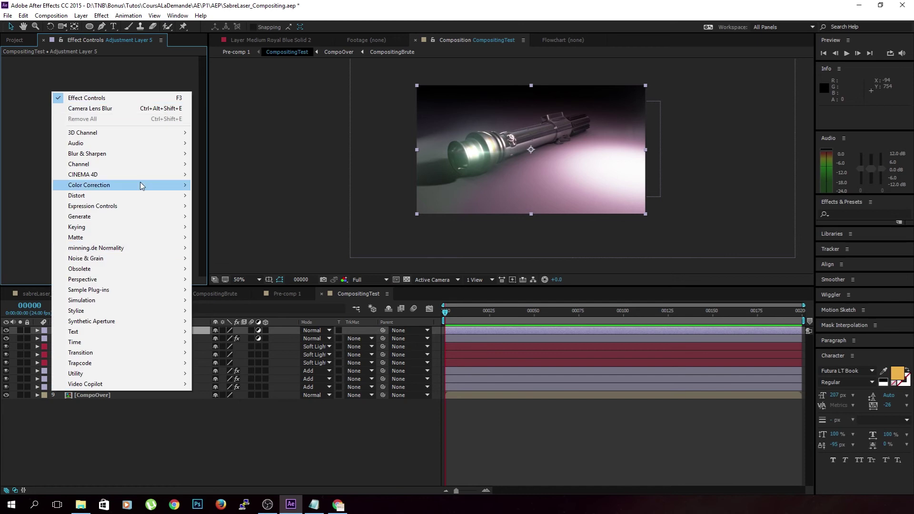
pyautogui.moveTo(138, 154)
pyautogui.click(224, 269)
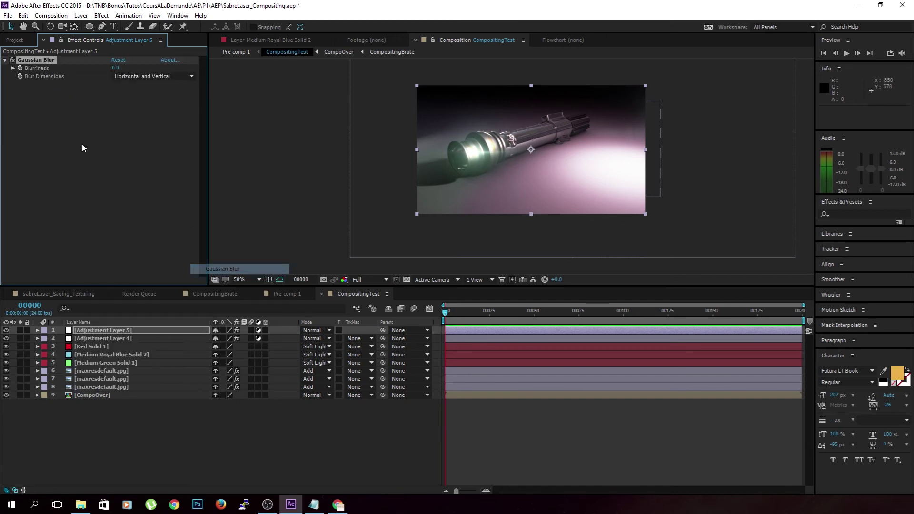
pyautogui.moveTo(116, 68); pyautogui.dragTo(291, 65)
# Step: Draw a curved mask around the rear of the lightsaber on the blur adjustment layer and feather it 297 pixels
pyautogui.click(102, 26)
pyautogui.click(526, 75)
pyautogui.moveTo(502, 130); pyautogui.dragTo(545, 175)
pyautogui.moveTo(680, 167); pyautogui.dragTo(686, 146)
pyautogui.click(671, 87)
pyautogui.click(534, 74)
pyautogui.click(526, 75)
pyautogui.press('m')
pyautogui.press('m')
pyautogui.moveTo(233, 354); pyautogui.dragTo(375, 352)
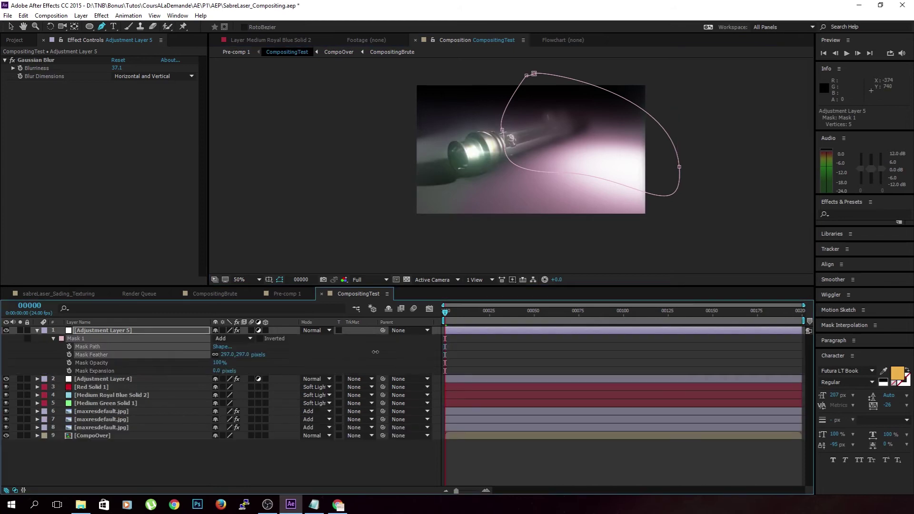
pyautogui.click(320, 477)
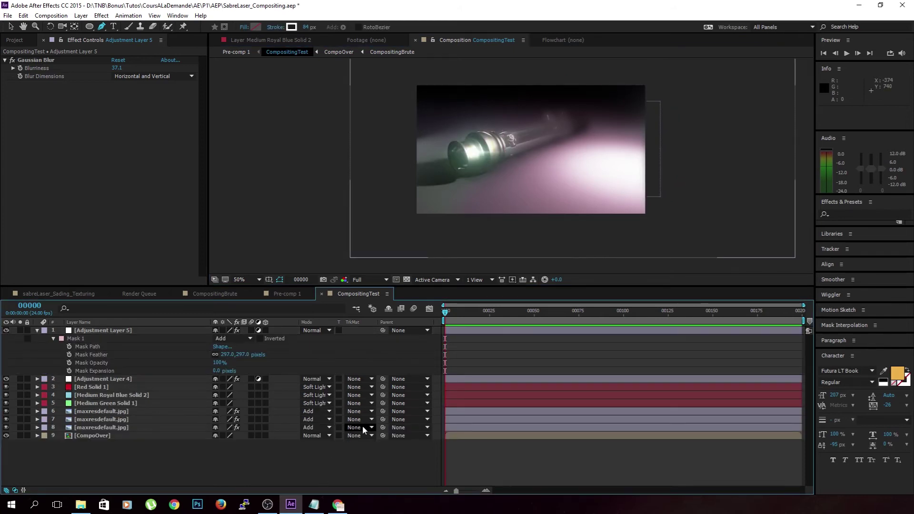
pyautogui.scroll(2, 533, 180)
pyautogui.moveTo(527, 153); pyautogui.dragTo(470, 186)
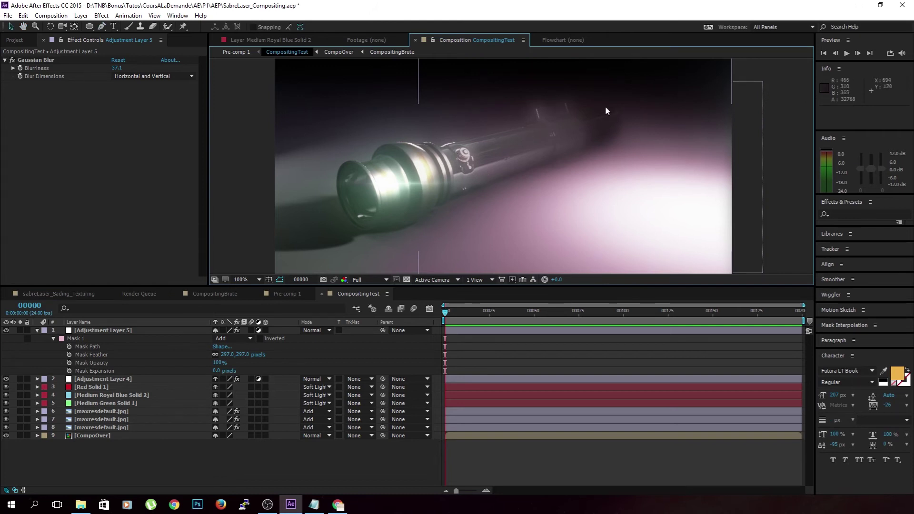
pyautogui.scroll(-2, 507, 176)
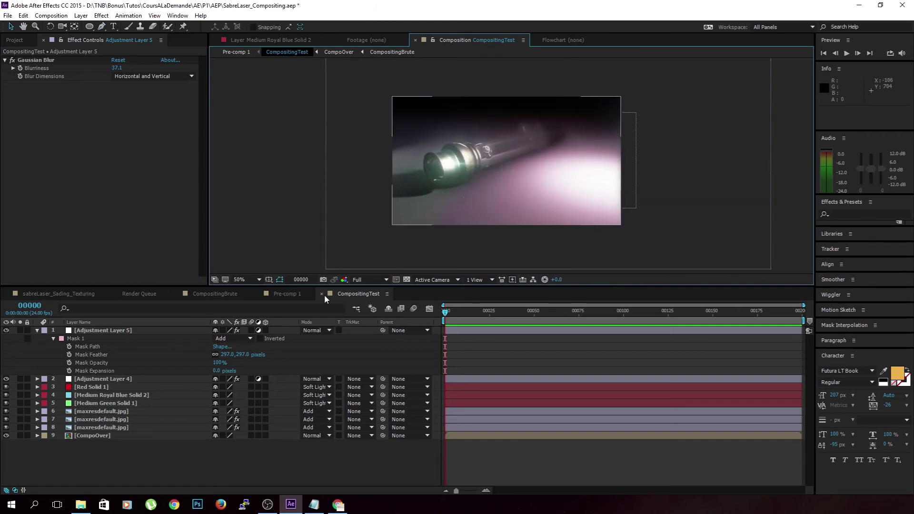
# Step: Delete the Gaussian Blur effect and the mask from the top adjustment layer
pyautogui.click(158, 332)
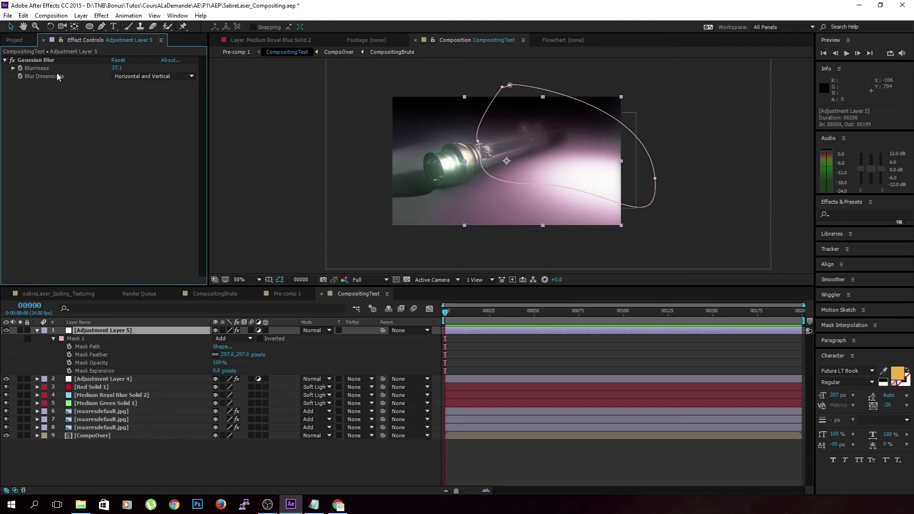
pyautogui.click(56, 60)
pyautogui.press('Delete')
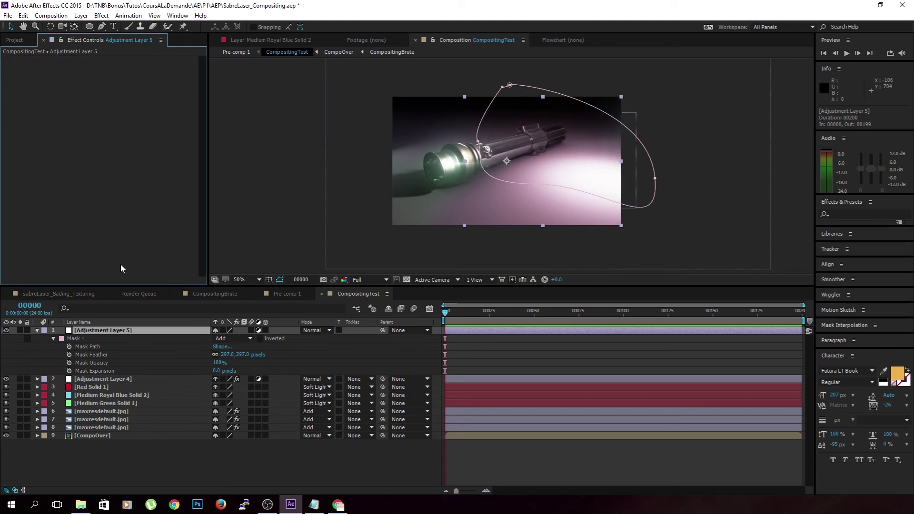
pyautogui.click(91, 338)
pyautogui.press('Delete')
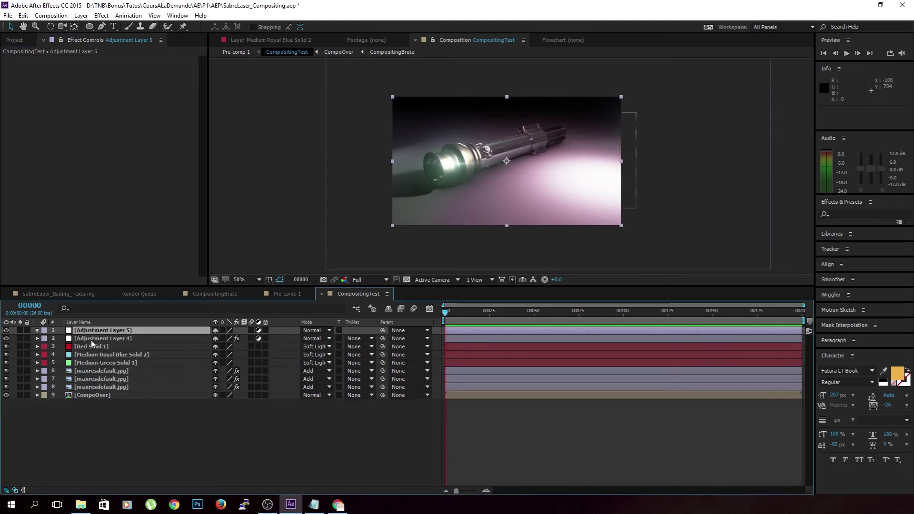
# Step: Add a Camera Lens Blur effect to the top adjustment layer with a blur radius of 23
pyautogui.rightClick(76, 131)
pyautogui.moveTo(134, 226)
pyautogui.moveTo(136, 198)
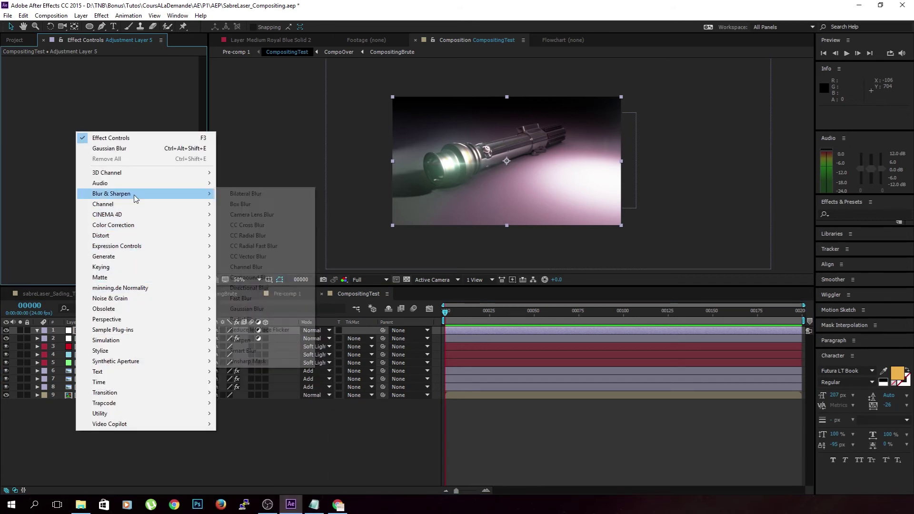
pyautogui.click(274, 215)
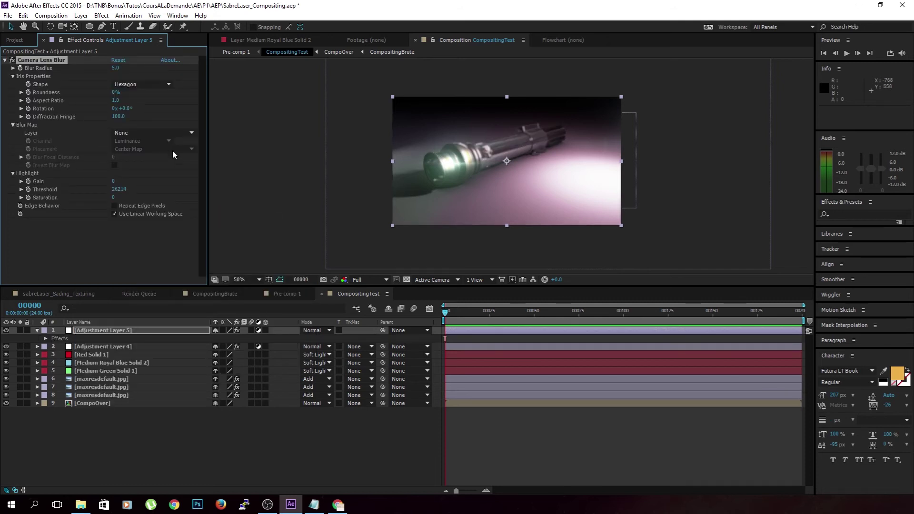
pyautogui.moveTo(116, 68); pyautogui.dragTo(128, 73)
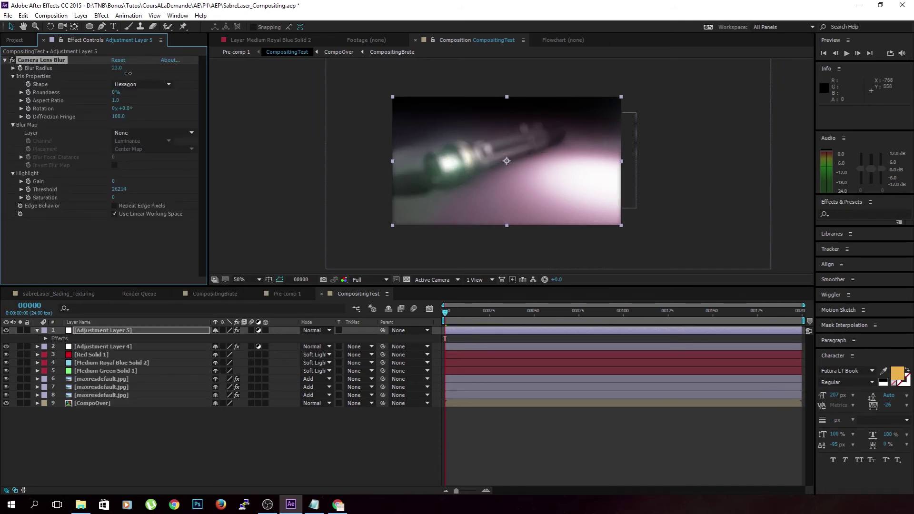
pyautogui.press('.')
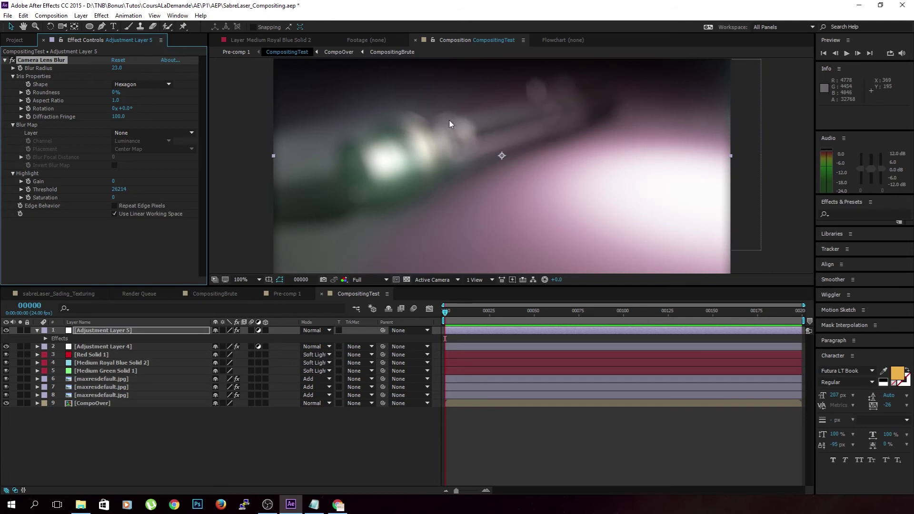
# Step: Set the adjustment layer's lens blur iris roundness to 100% and its aspect ratio to 0.5
pyautogui.click(115, 93)
pyautogui.write('100')
pyautogui.press('Return')
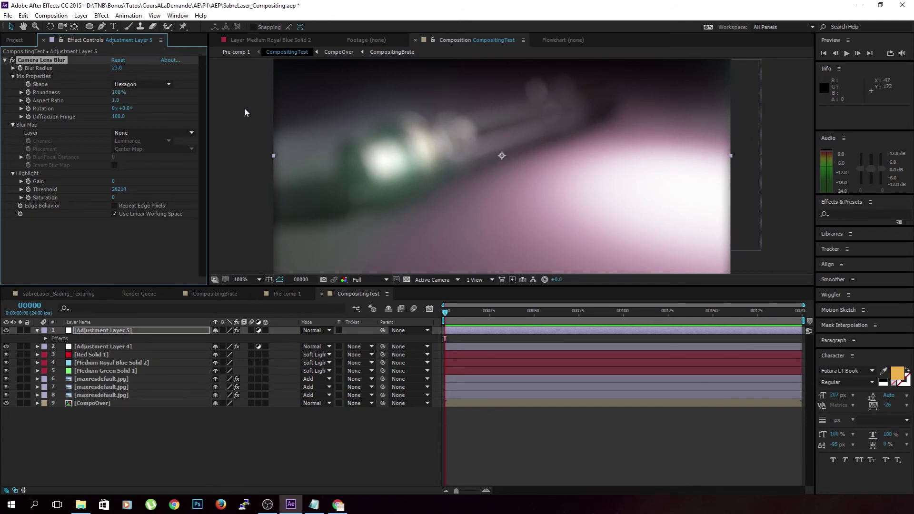
pyautogui.click(116, 101)
pyautogui.press('Return')
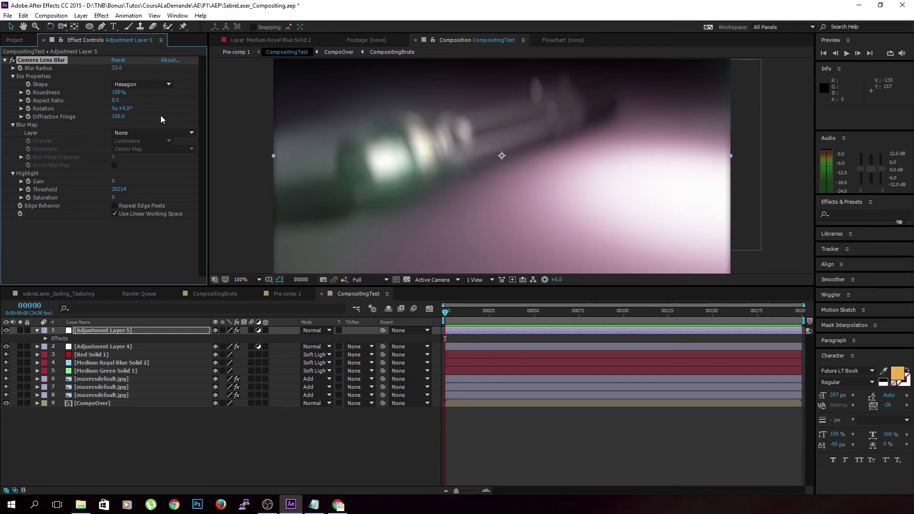
# Step: Compare the image borders with and without Repeat Edge Pixels, leaving the option enabled on the lens blur
pyautogui.click(113, 207)
pyautogui.click(113, 205)
pyautogui.scroll(2, 267, 121)
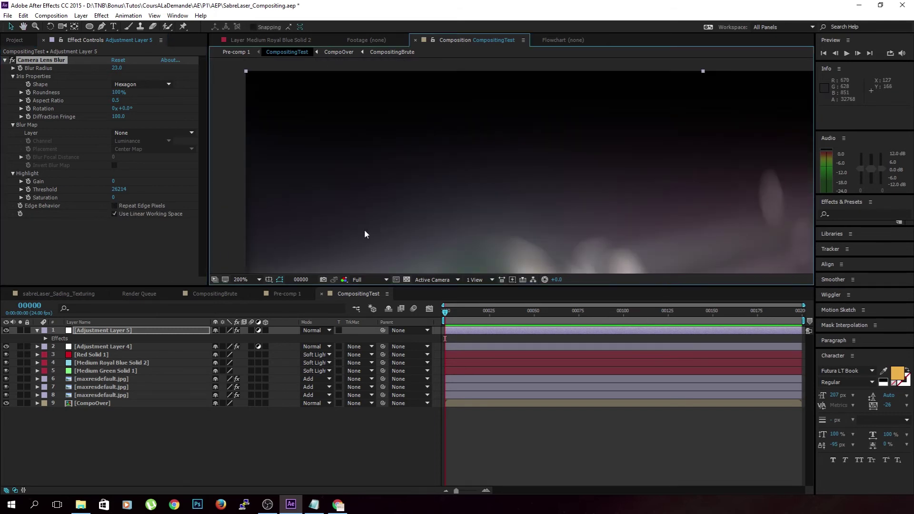
pyautogui.scroll(-2, 336, 212)
pyautogui.click(113, 205)
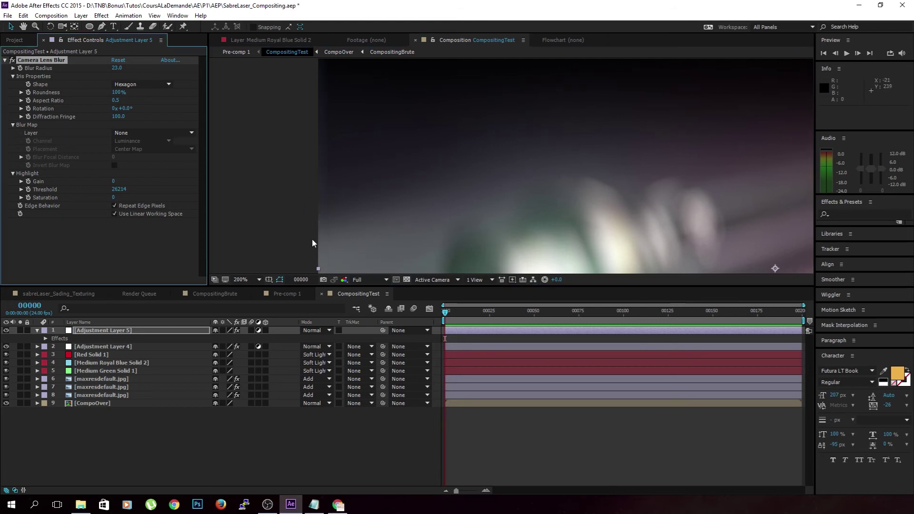
pyautogui.scroll(-4, 331, 224)
pyautogui.click(325, 461)
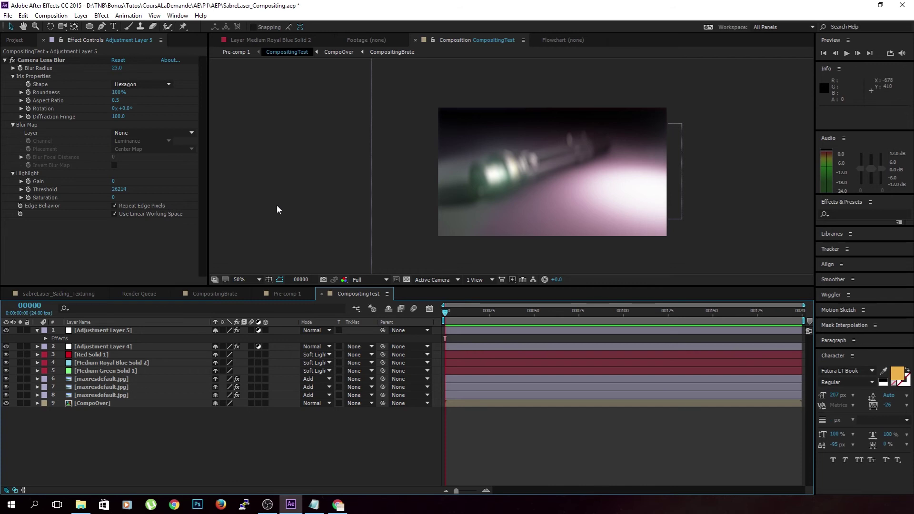
# Step: Open the CompoOver composition and toggle on the visibility of its hidden sabreLaser_Sading_Texturing.exr matte layer
pyautogui.doubleClick(117, 404)
pyautogui.press('.')
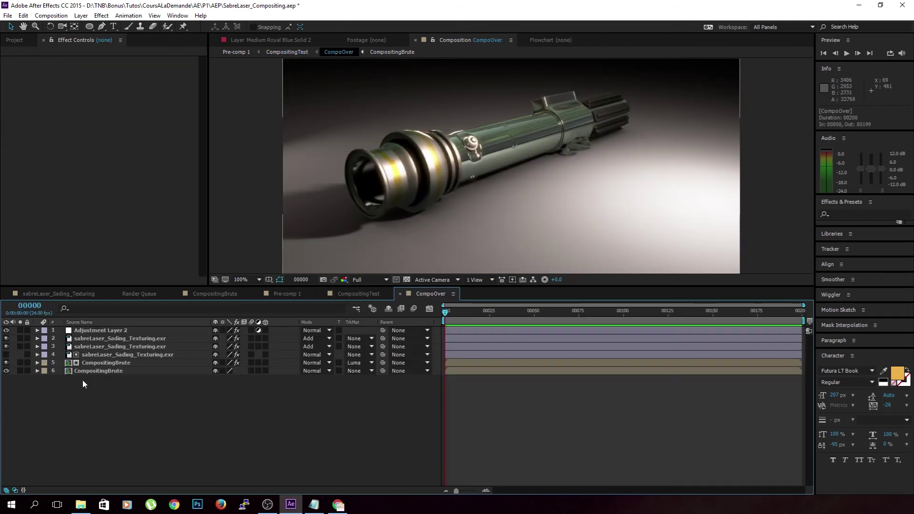
pyautogui.click(6, 355)
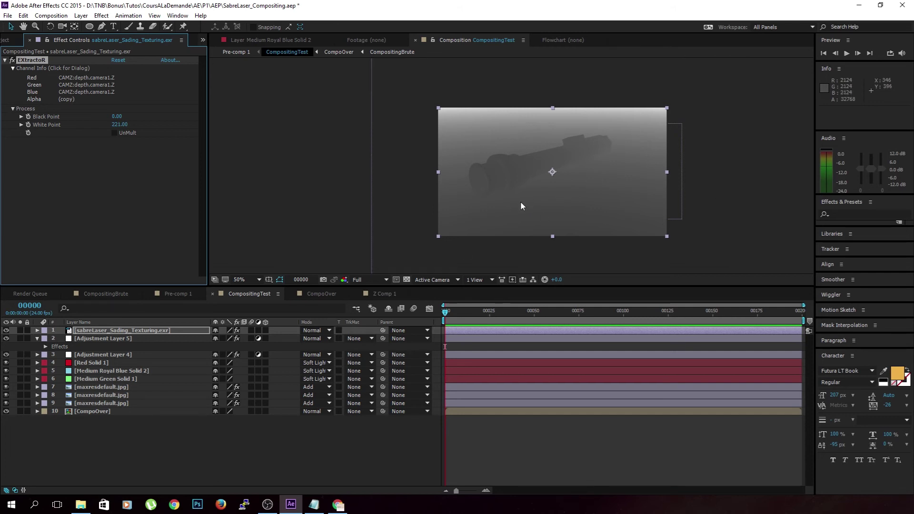
# Step: Examine the depth pass up close along the lightsaber's edges and body
pyautogui.scroll(4, 521, 201)
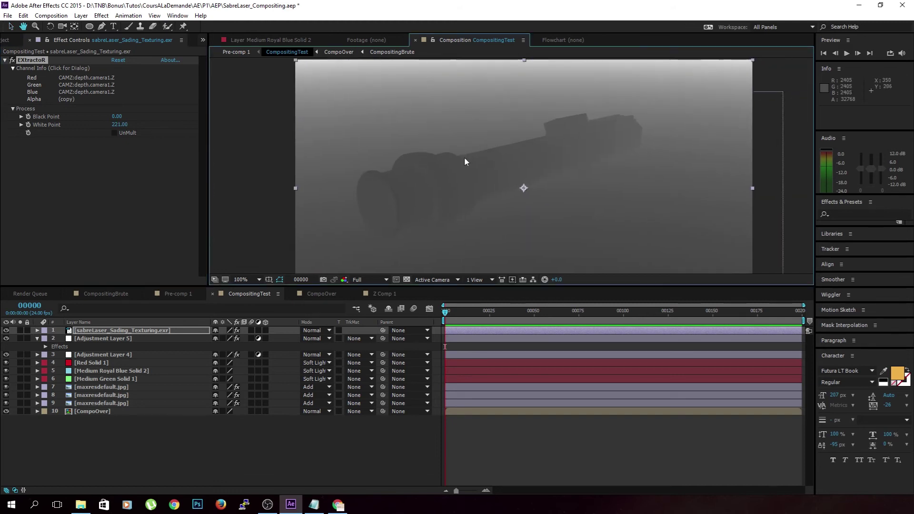
pyautogui.moveTo(452, 164); pyautogui.dragTo(510, 194)
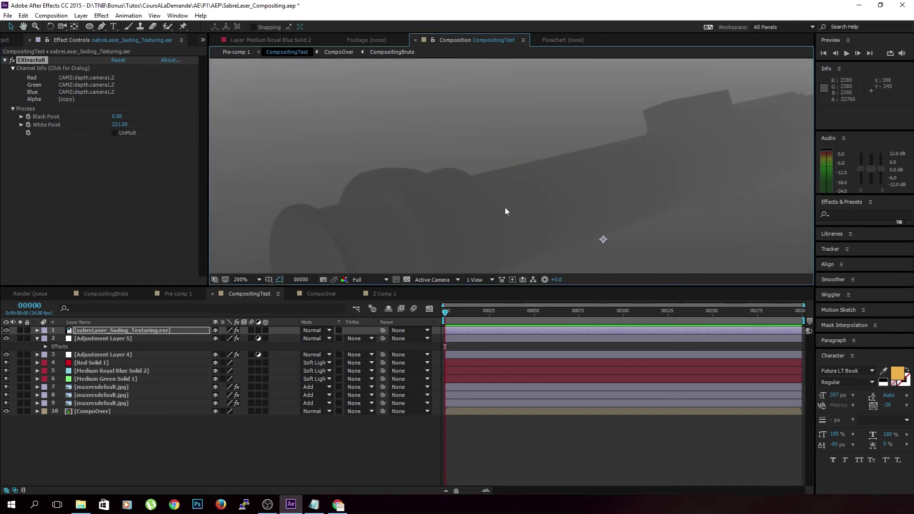
pyautogui.scroll(2, 503, 164)
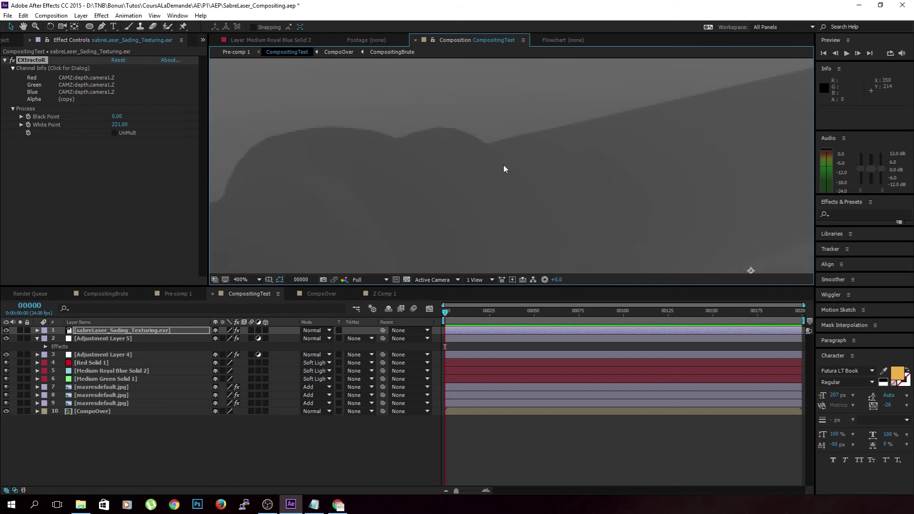
pyautogui.scroll(-4, 584, 161)
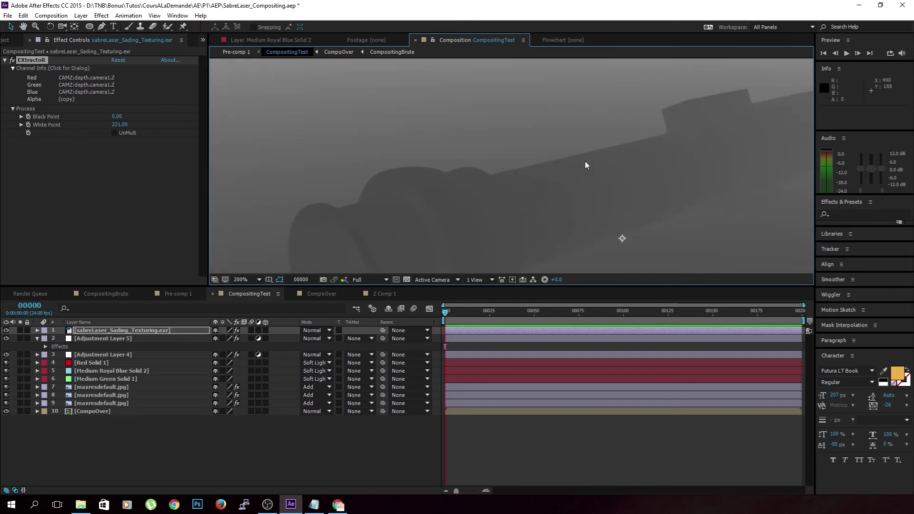
pyautogui.press('v')
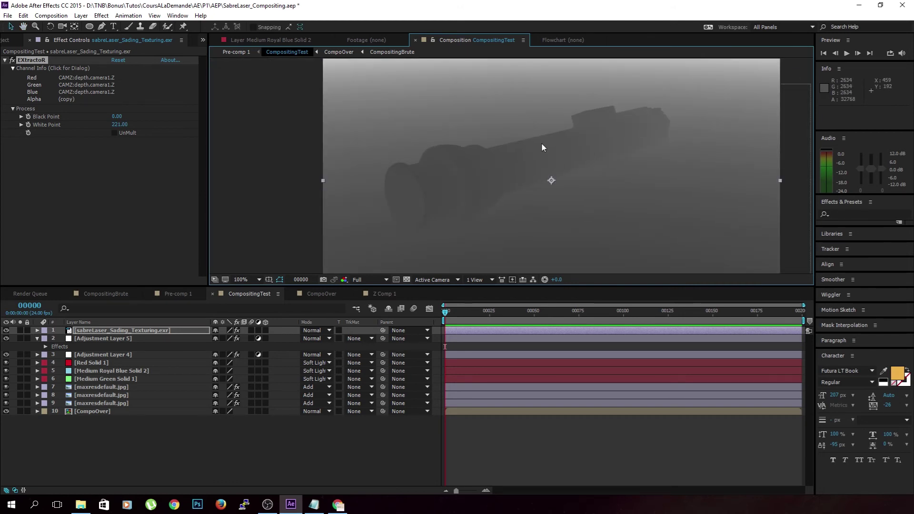
pyautogui.scroll(4, 516, 170)
pyautogui.moveTo(477, 175); pyautogui.dragTo(522, 216)
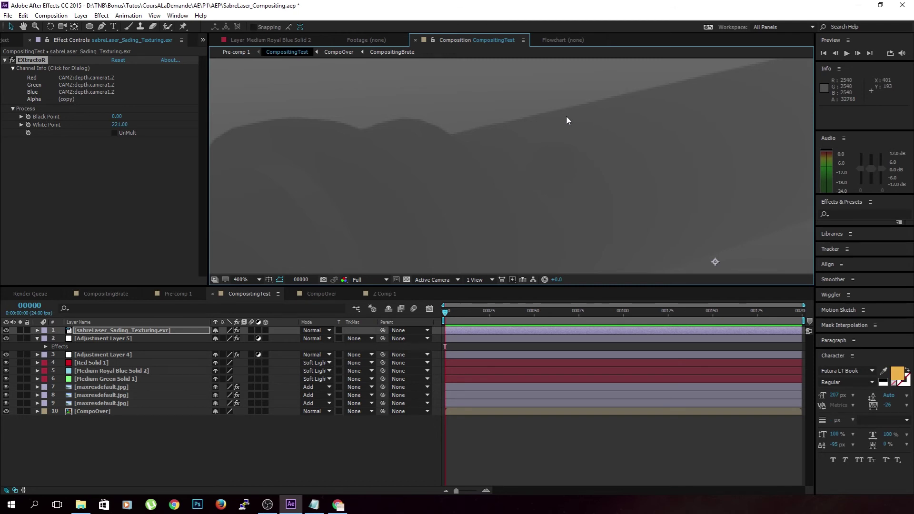
pyautogui.scroll(-4, 566, 116)
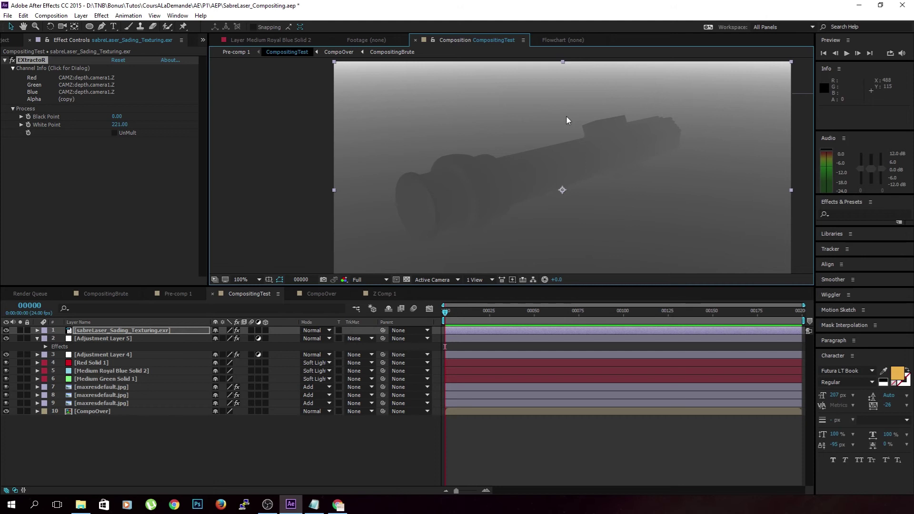
# Step: Remove the EXtractoR effect and delete the sabreLaser_Sading_Texturing.exr layer from CompositingTest
pyautogui.click(42, 65)
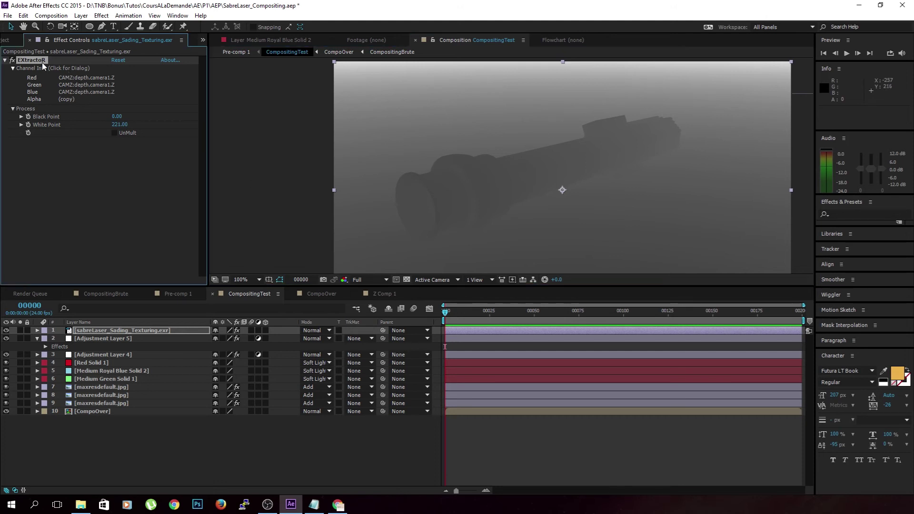
pyautogui.press('Delete')
pyautogui.click(167, 332)
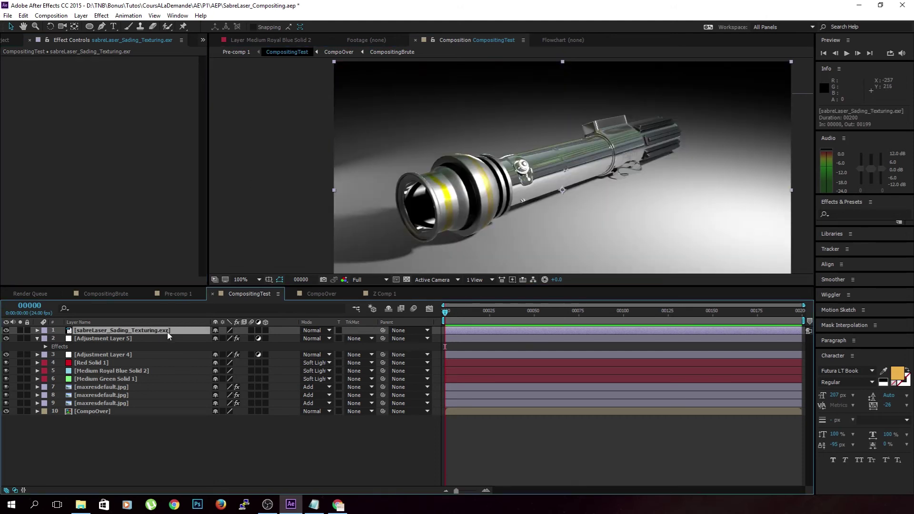
pyautogui.press('Delete')
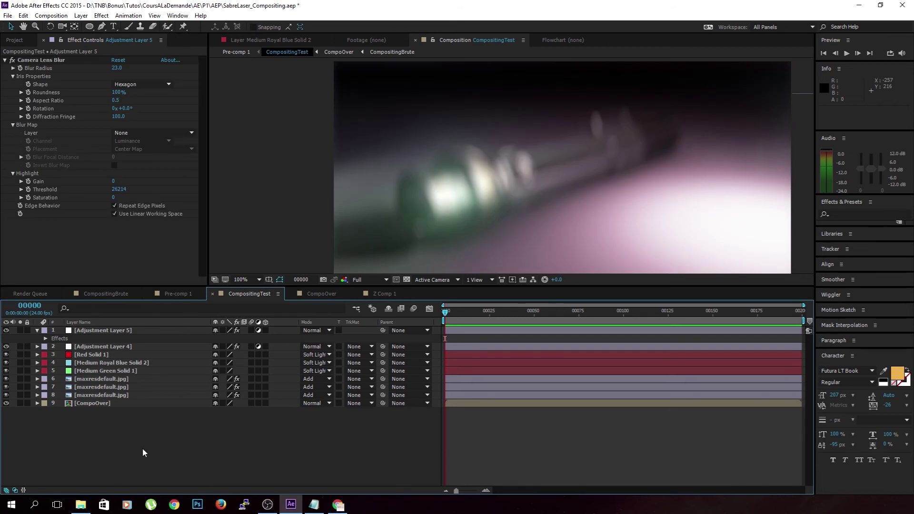
# Step: Create a black 960 × 540 px solid above the adjustment layers and rename it Z
pyautogui.rightClick(109, 429)
pyautogui.moveTo(142, 341)
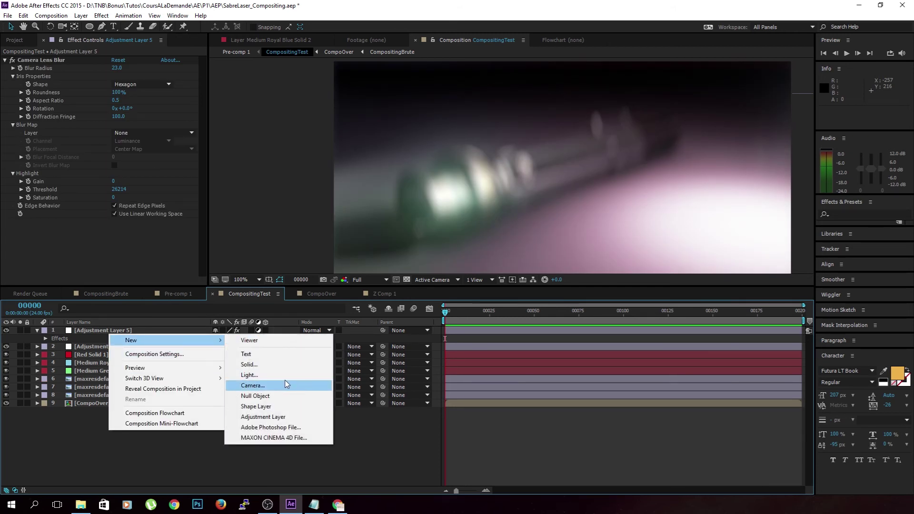
pyautogui.click(280, 366)
pyautogui.click(344, 381)
pyautogui.click(789, 281)
pyautogui.click(897, 174)
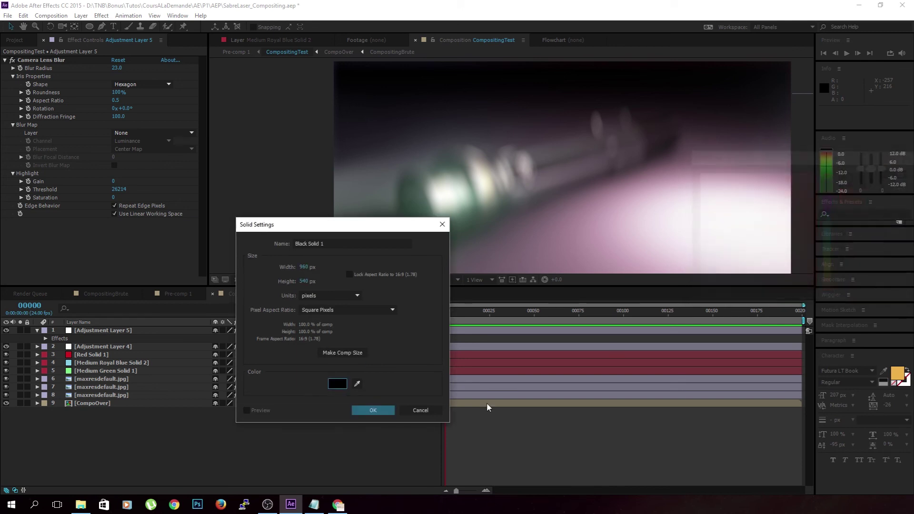
pyautogui.click(375, 409)
pyautogui.press('Return')
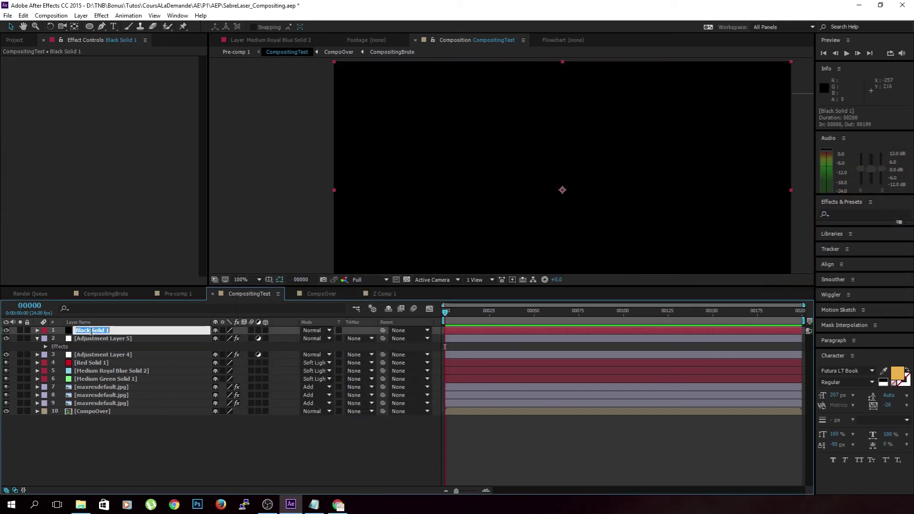
pyautogui.write('Z')
pyautogui.press('Return')
# Step: Apply a Gradient Ramp effect to the Z solid
pyautogui.rightClick(118, 138)
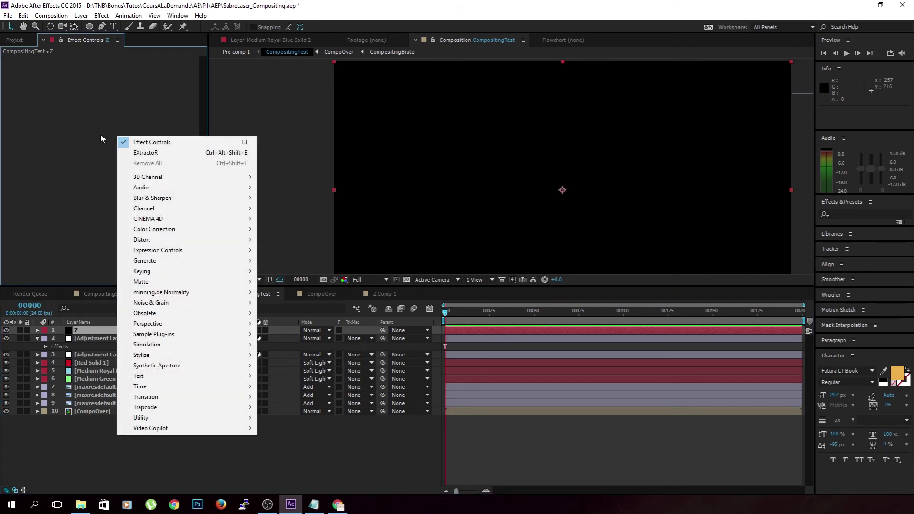
pyautogui.moveTo(180, 266)
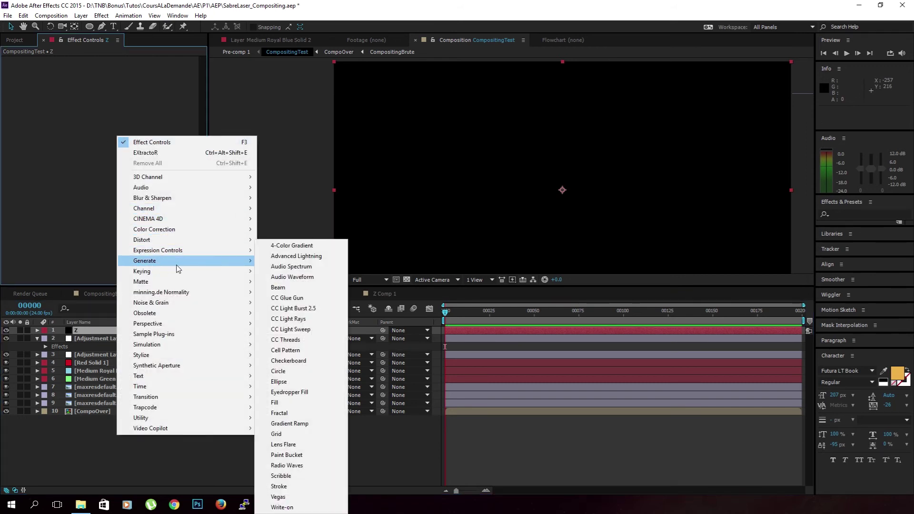
pyautogui.click(311, 425)
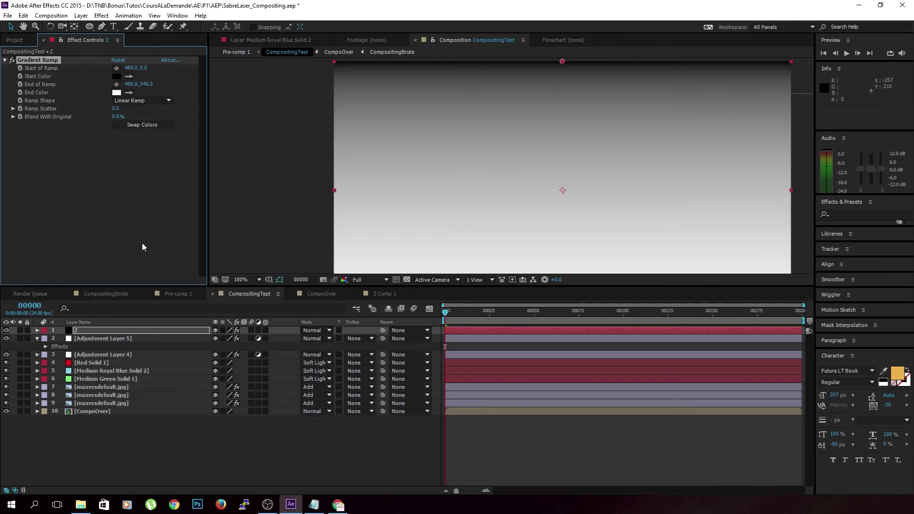
# Step: Run the linear ramp diagonally from about 50, 496 near the lower-left corner to about 908, -12 near the upper-right corner
pyautogui.scroll(-1, 371, 166)
pyautogui.moveTo(361, 146); pyautogui.dragTo(360, 145)
pyautogui.moveTo(526, 94); pyautogui.dragTo(425, 205)
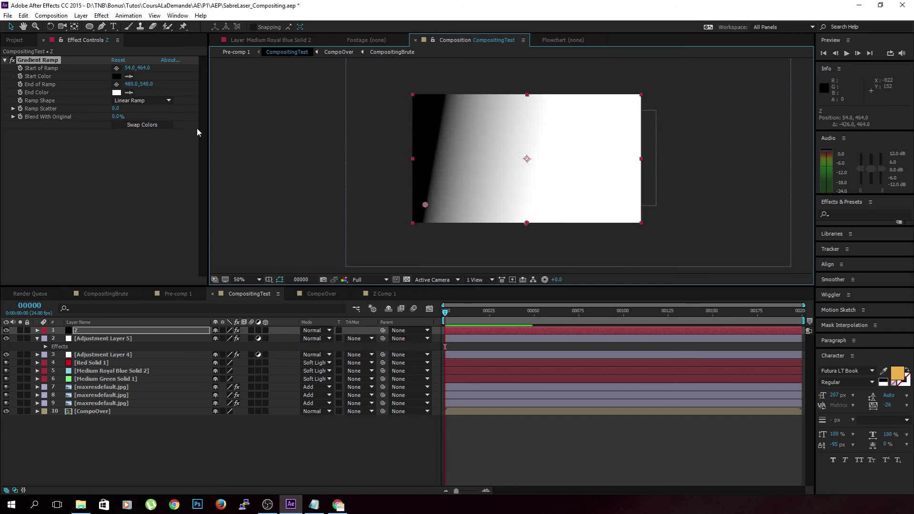
pyautogui.click(116, 84)
pyautogui.click(609, 117)
pyautogui.moveTo(612, 119); pyautogui.dragTo(637, 100)
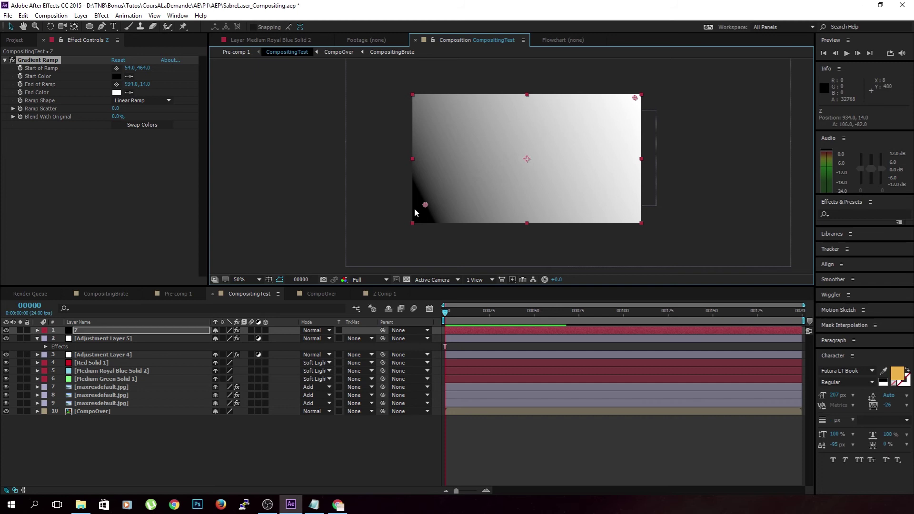
pyautogui.moveTo(425, 205); pyautogui.dragTo(461, 196)
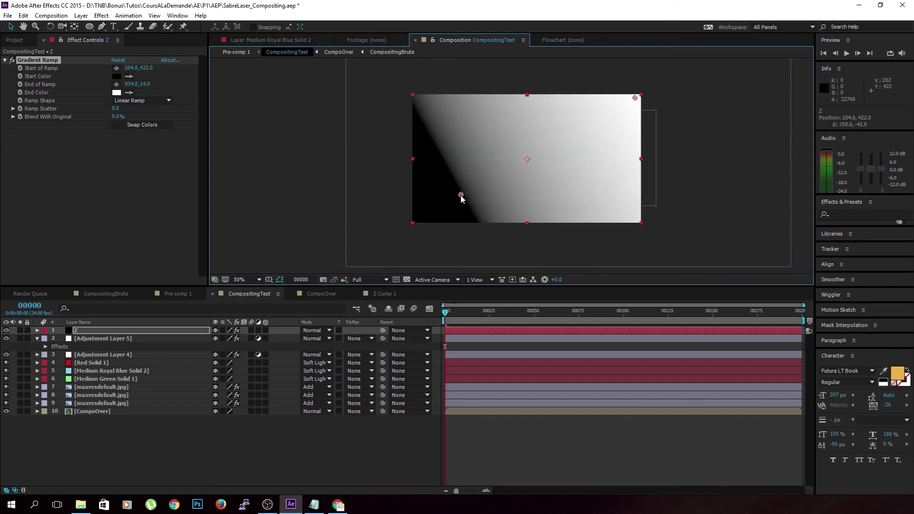
pyautogui.click(90, 329)
pyautogui.press('t')
pyautogui.moveTo(215, 338); pyautogui.dragTo(243, 342)
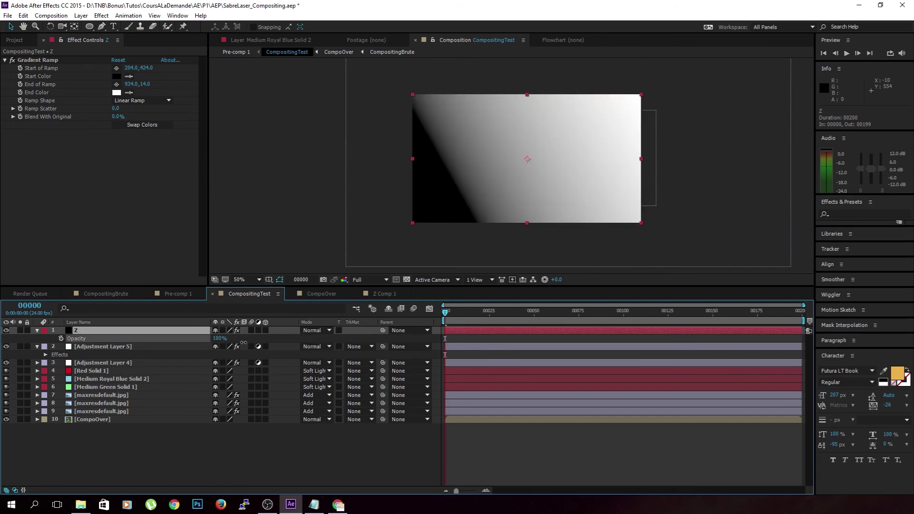
pyautogui.click(116, 68)
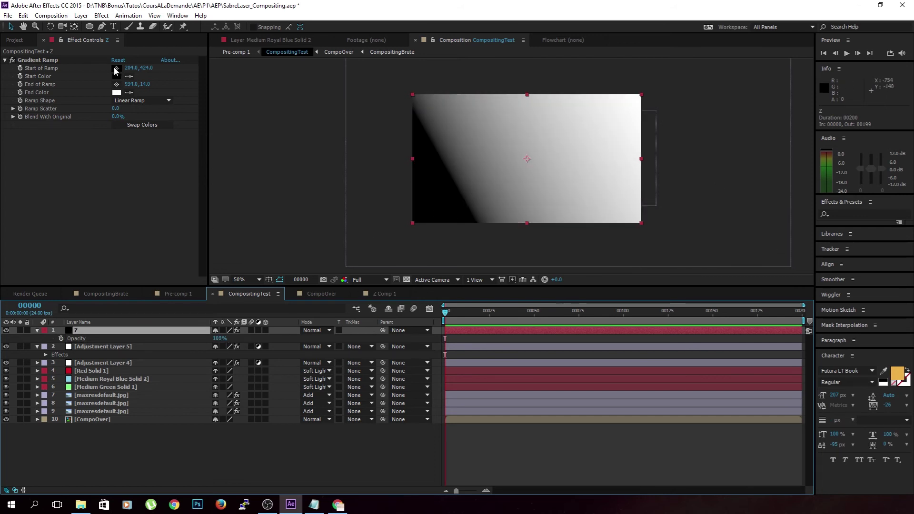
pyautogui.click(424, 212)
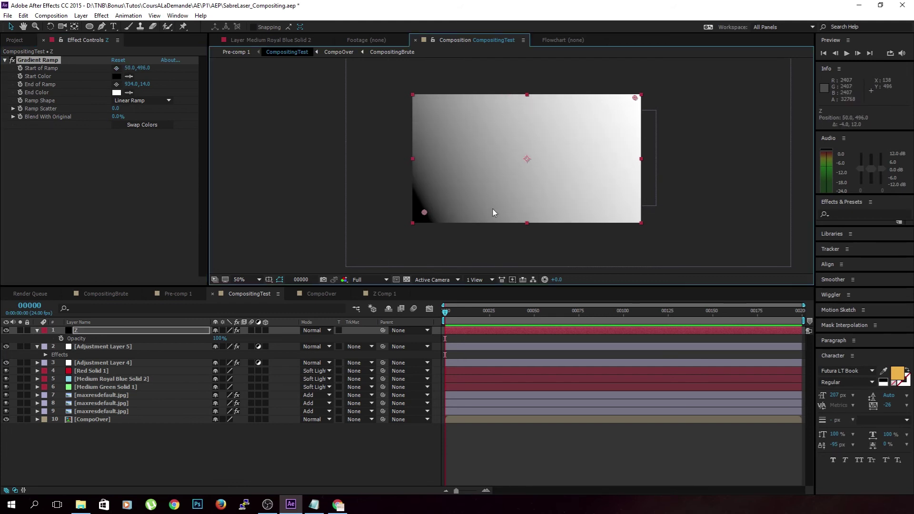
pyautogui.moveTo(633, 101); pyautogui.dragTo(627, 96)
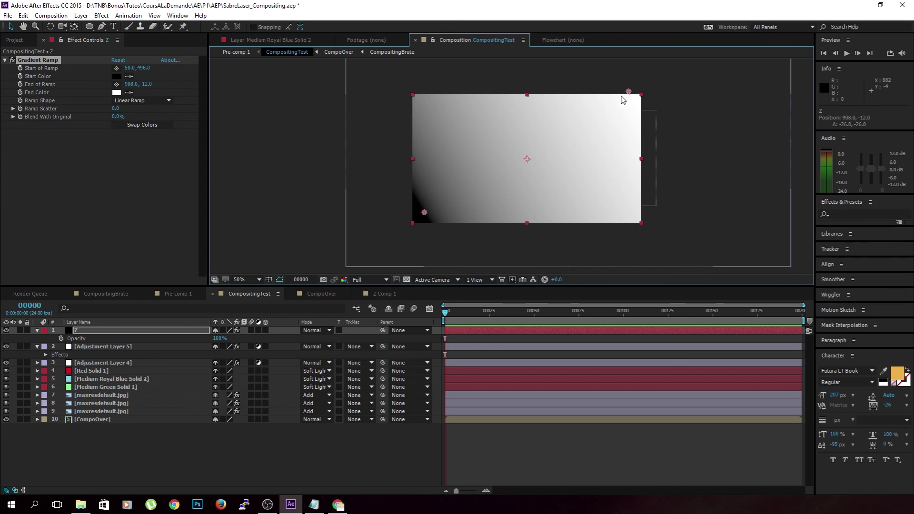
# Step: Compare the ramp's direction with the blurred lightsaber image by toggling the Z layer's visibility
pyautogui.click(7, 330)
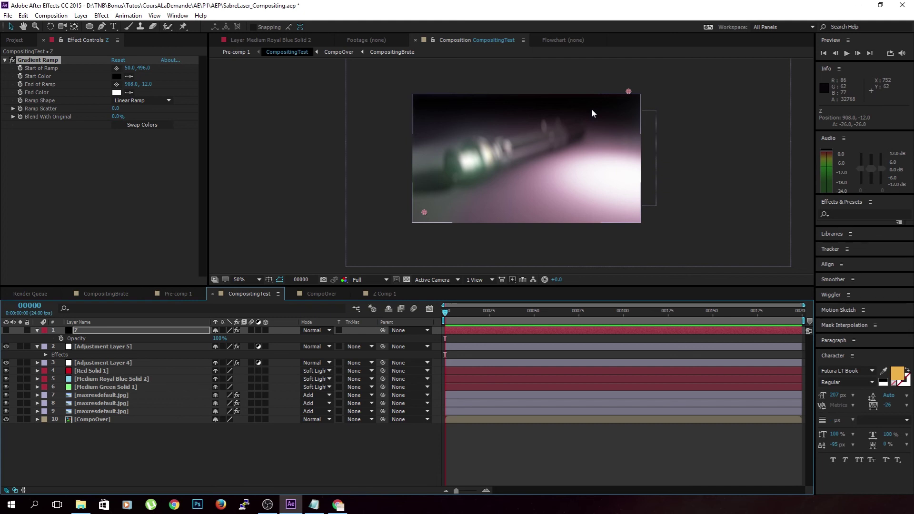
pyautogui.click(6, 330)
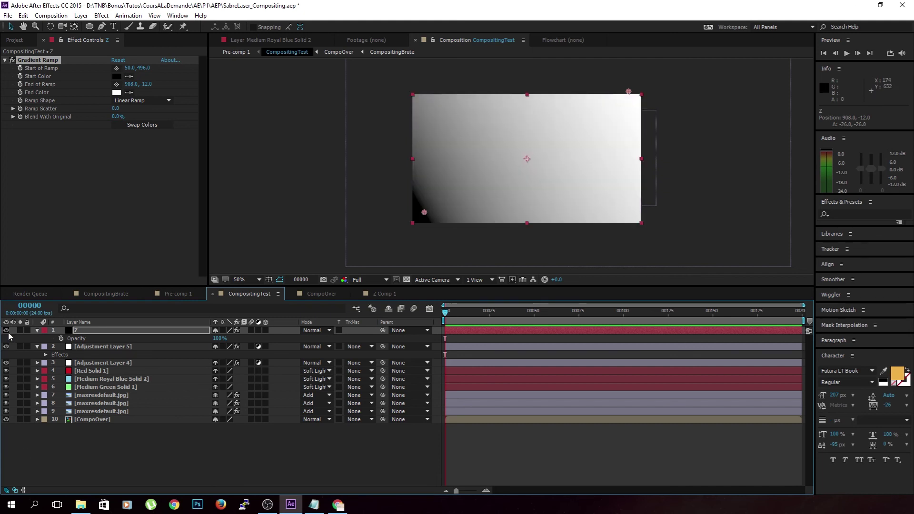
pyautogui.press('F2')
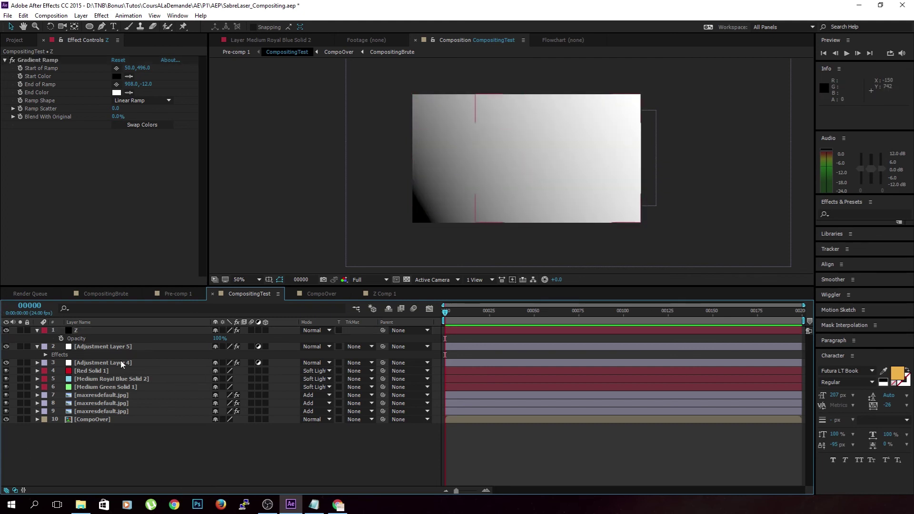
pyautogui.click(125, 330)
pyautogui.press('Return')
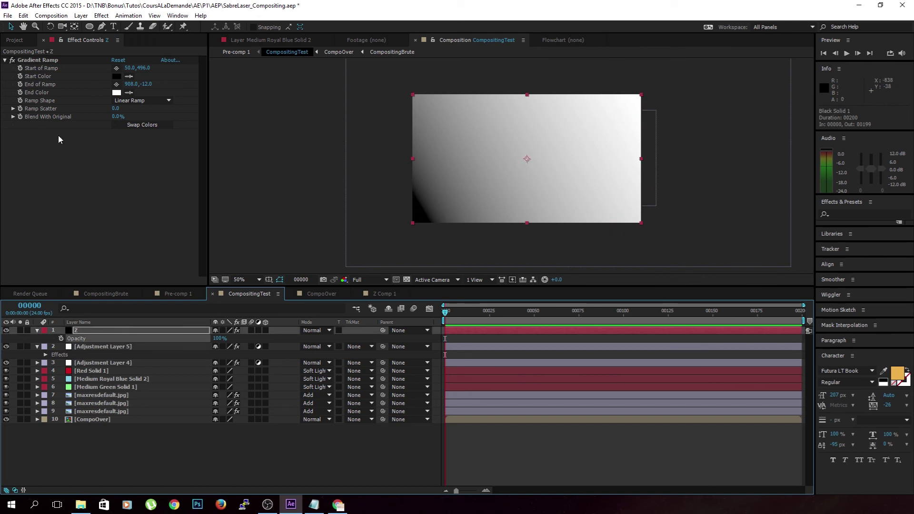
# Step: Pre-compose the Z layer, moving all attributes into the new composition
pyautogui.click(115, 330)
pyautogui.hotkey('ctrl', 'shift', 'c')
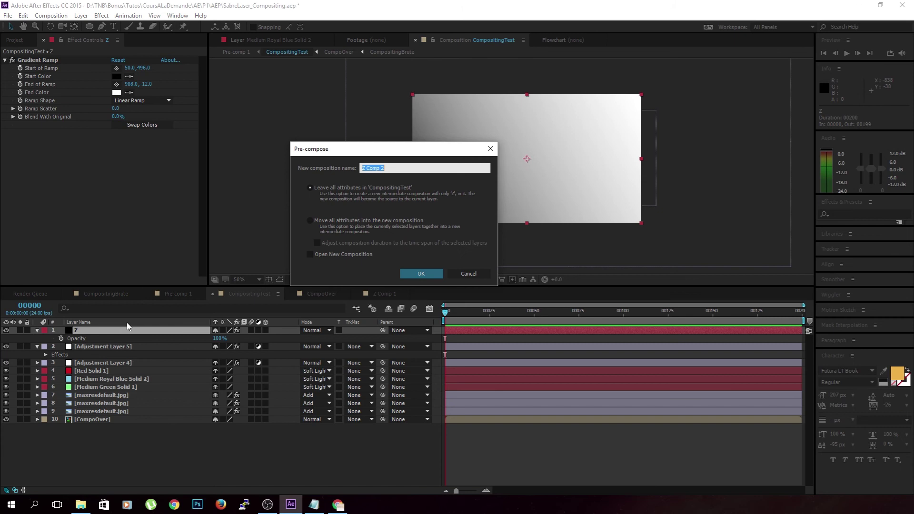
pyautogui.click(311, 221)
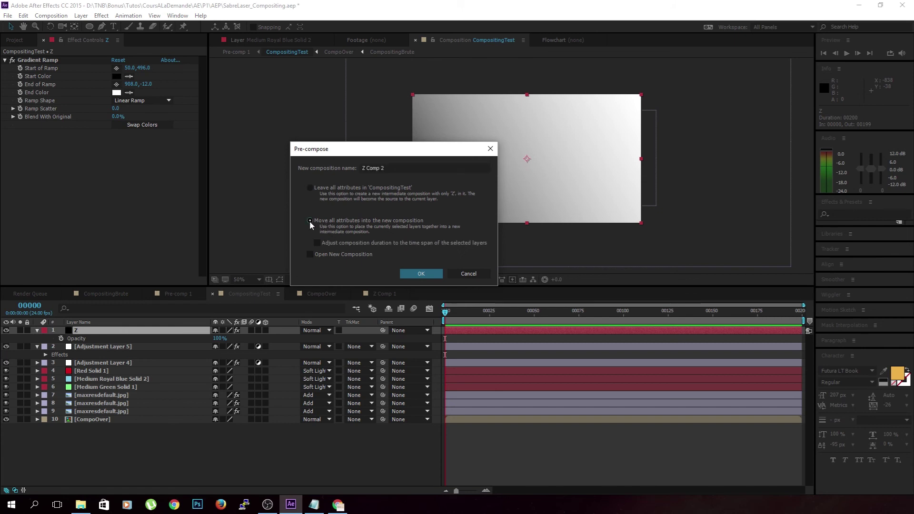
pyautogui.click(436, 274)
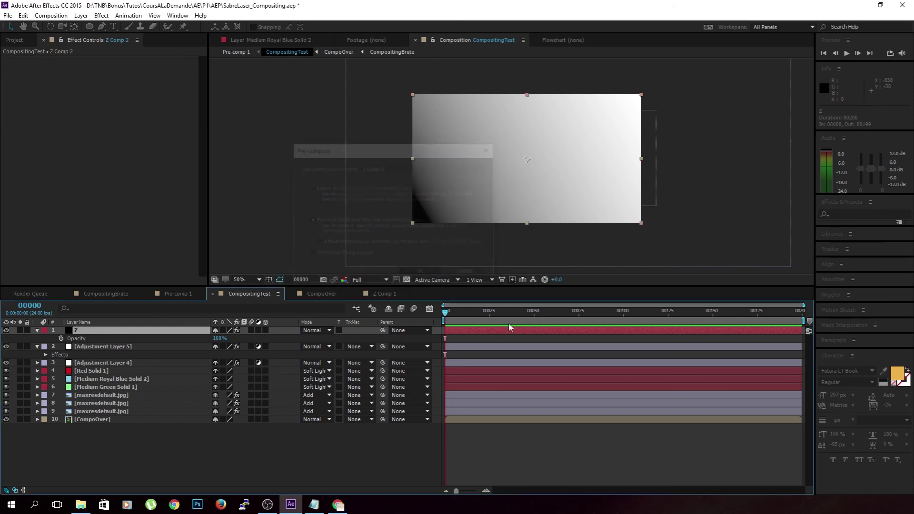
pyautogui.press('F2')
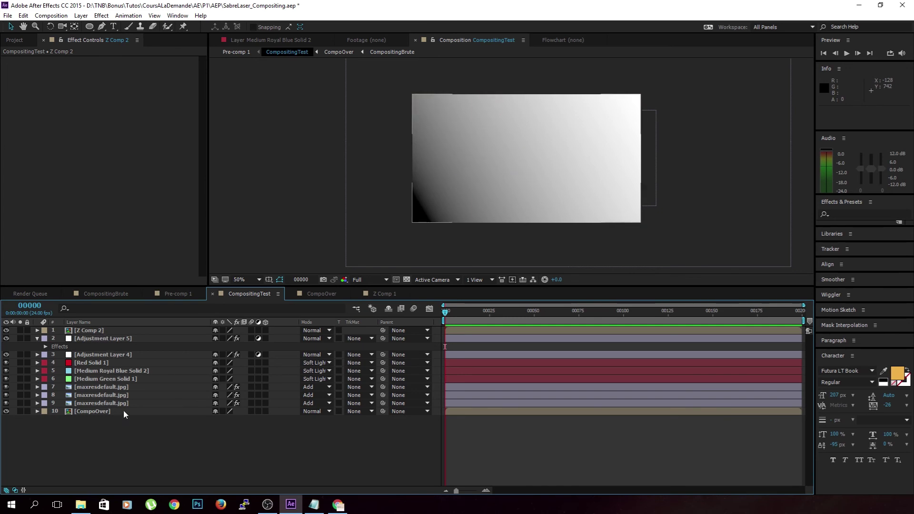
# Step: Hide the Z Comp 2 layer and set it as the blur map layer of Adjustment Layer 5's Camera Lens Blur
pyautogui.click(104, 328)
pyautogui.click(91, 338)
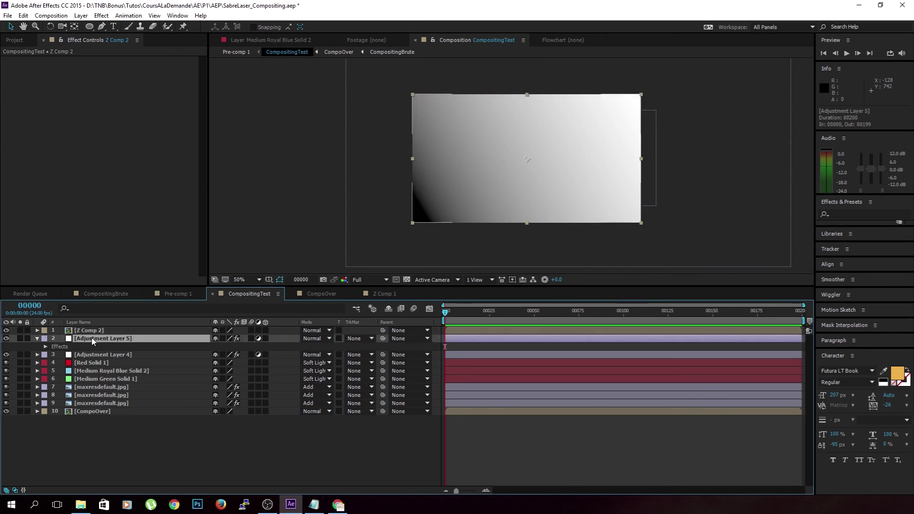
pyautogui.click(7, 330)
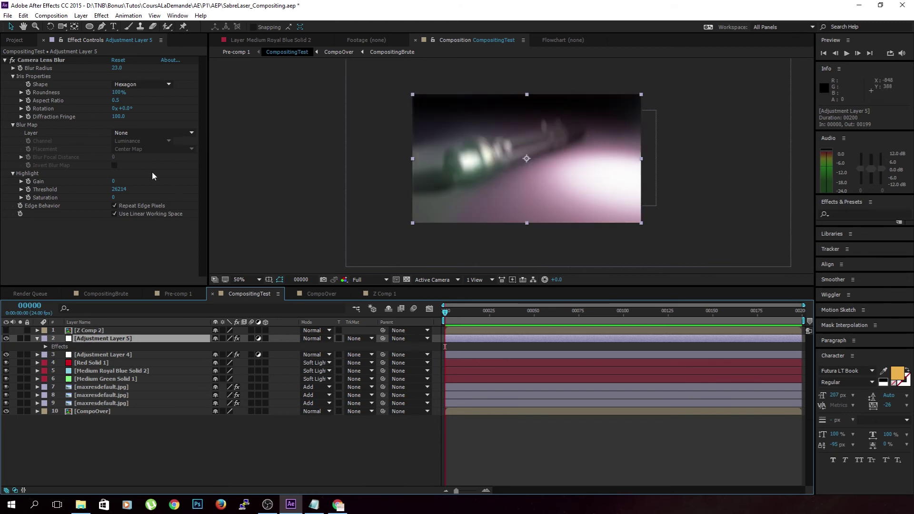
pyautogui.click(136, 133)
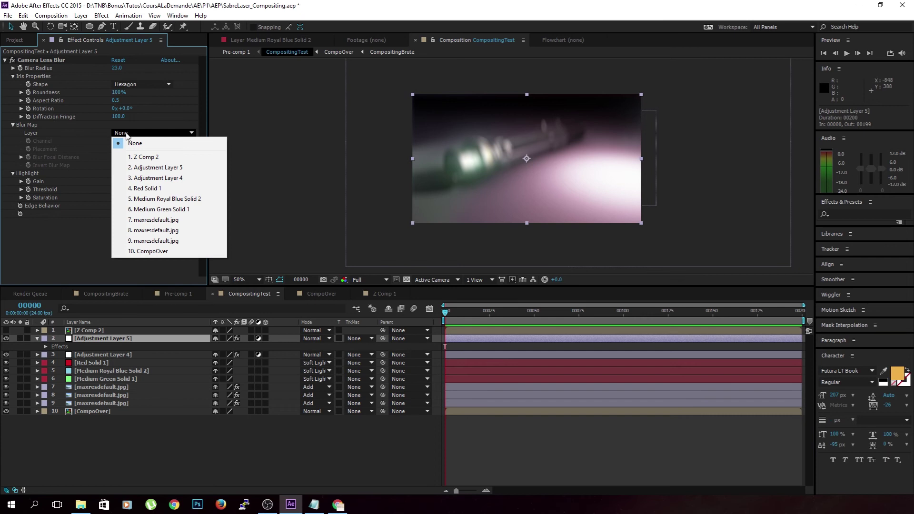
pyautogui.click(146, 160)
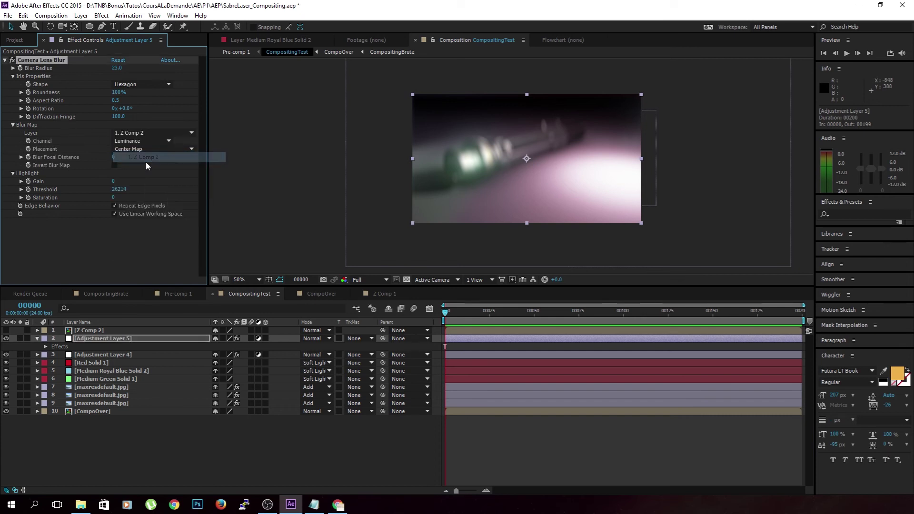
# Step: Set the Camera Lens Blur's focal distance to 8520 on Adjustment Layer 5
pyautogui.click(273, 437)
pyautogui.scroll(2, 455, 213)
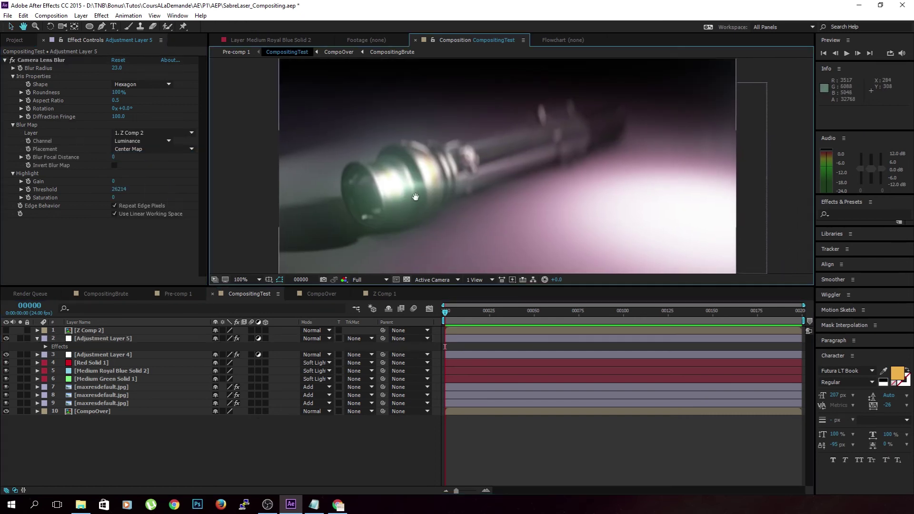
pyautogui.moveTo(573, 163); pyautogui.dragTo(707, 88)
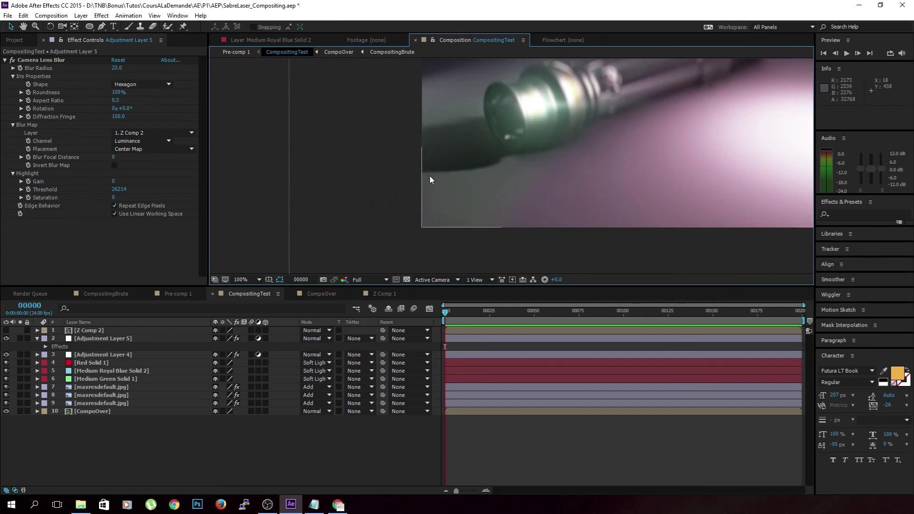
pyautogui.moveTo(454, 165); pyautogui.dragTo(307, 245)
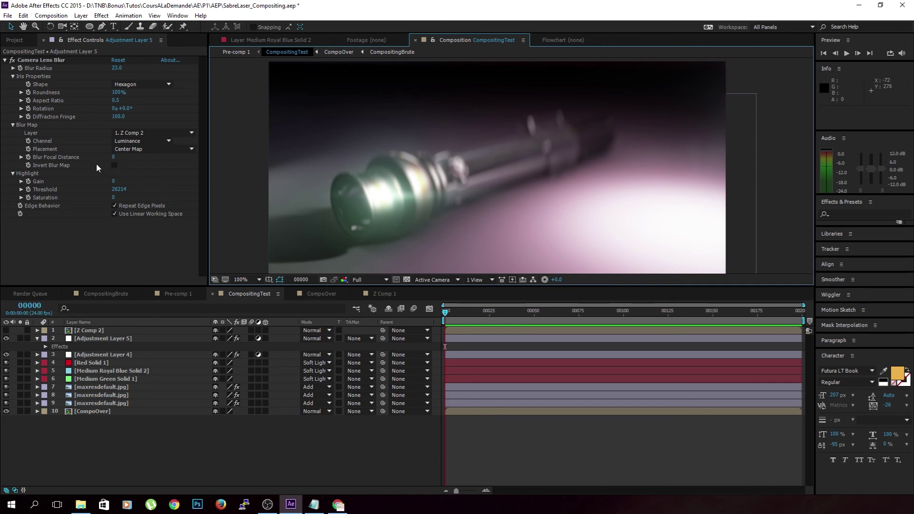
pyautogui.moveTo(113, 157); pyautogui.dragTo(136, 168)
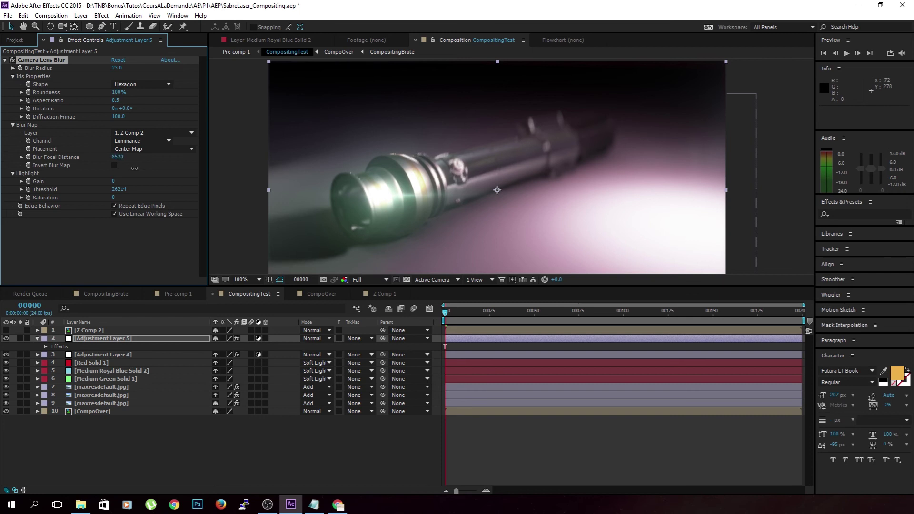
# Step: Set the Camera Lens Blur's radius to 15
pyautogui.click(112, 67)
pyautogui.write('15')
pyautogui.press('Return')
# Step: Examine the depth blur across the whole image and up close around the lightsaber's emitter rim
pyautogui.scroll(-2, 570, 135)
pyautogui.press('v')
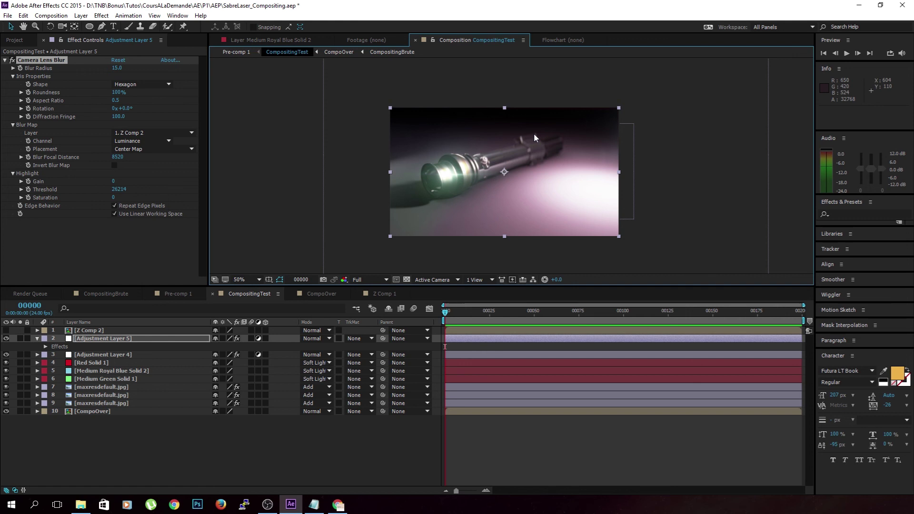
pyautogui.press('.')
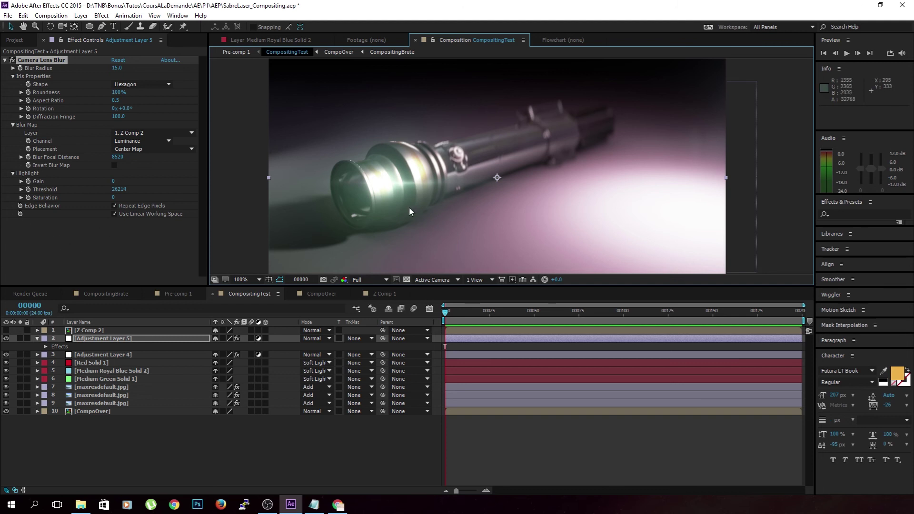
pyautogui.press('.')
pyautogui.moveTo(311, 209); pyautogui.dragTo(394, 187)
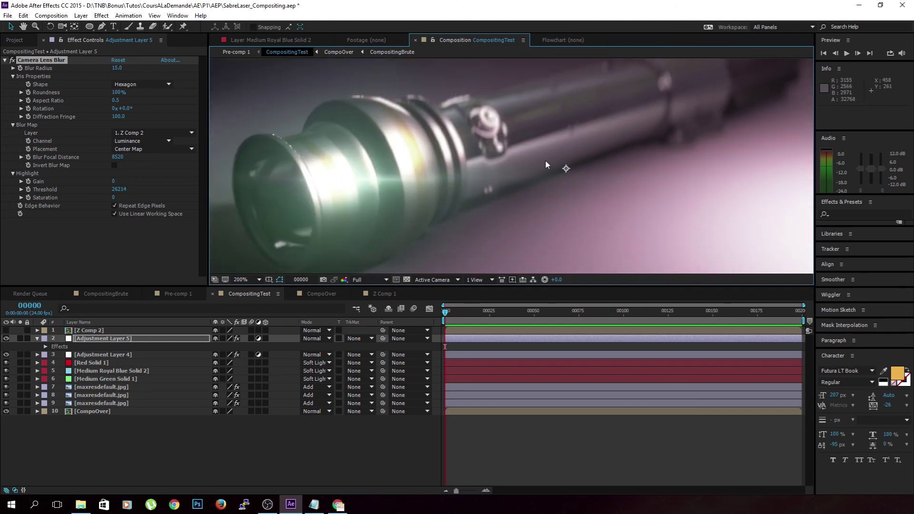
pyautogui.scroll(-1, 534, 168)
pyautogui.scroll(3, 414, 183)
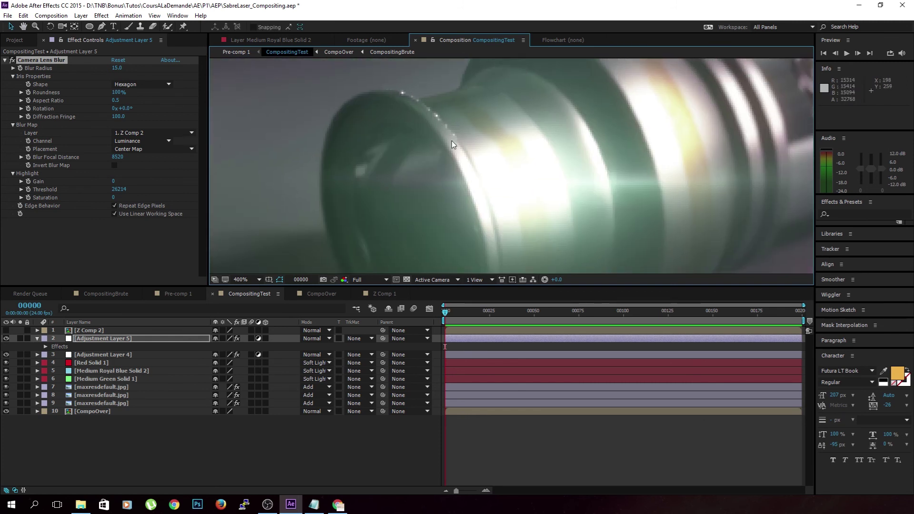
pyautogui.click(235, 447)
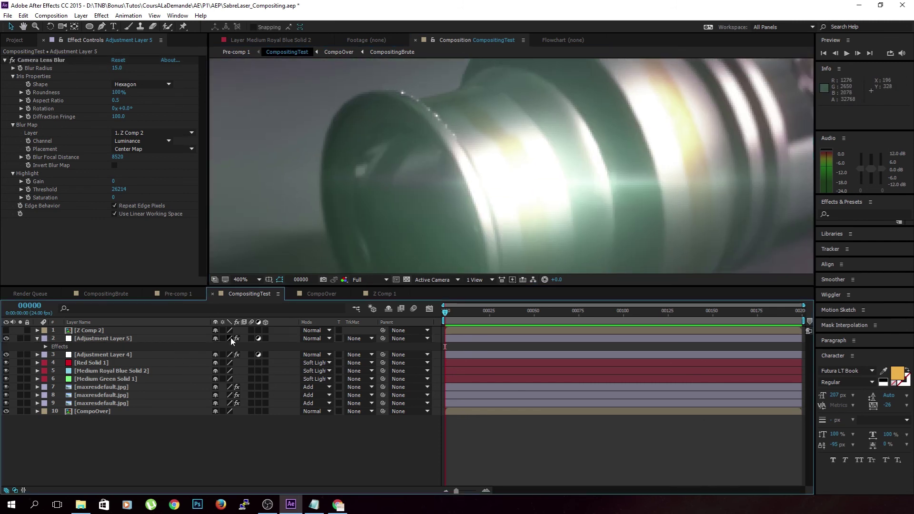
# Step: Add a Box Blur to Adjustment Layer 5 and place it before the Camera Lens Blur
pyautogui.click(154, 338)
pyautogui.rightClick(66, 247)
pyautogui.moveTo(75, 242)
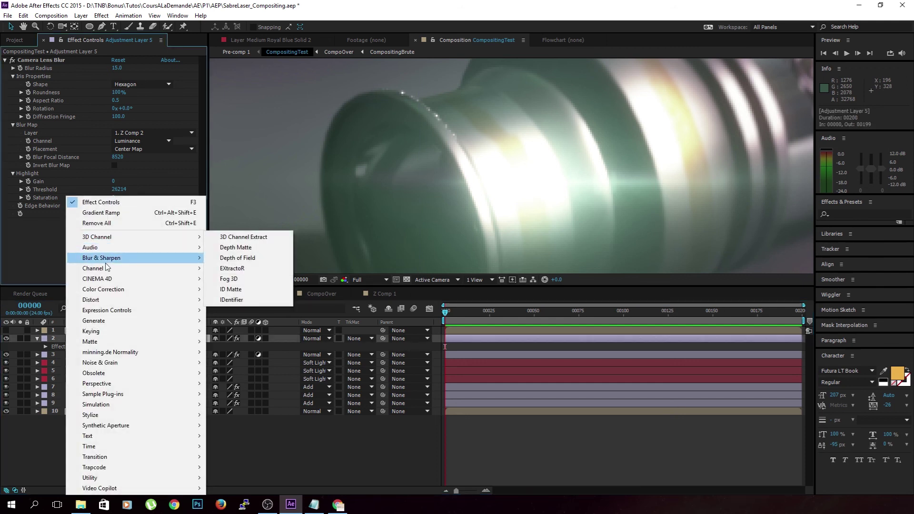
pyautogui.moveTo(108, 260)
pyautogui.click(230, 268)
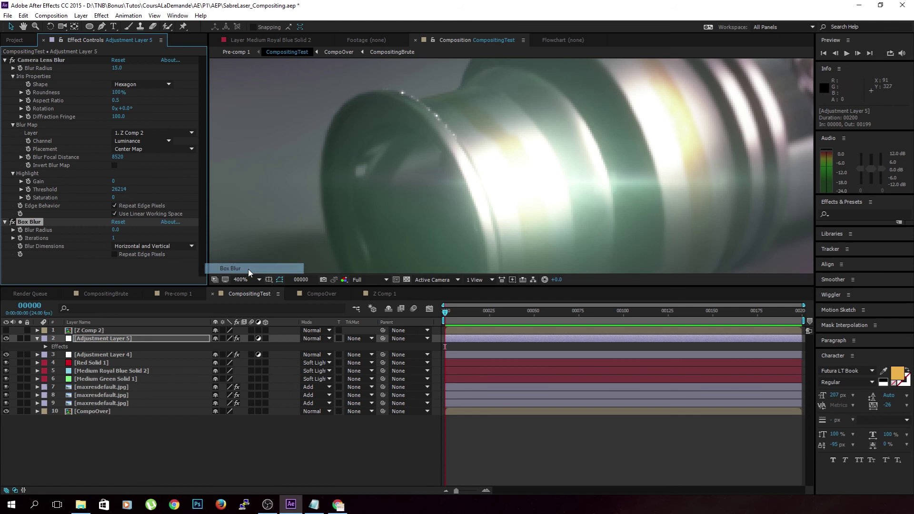
pyautogui.moveTo(27, 222); pyautogui.dragTo(39, 58)
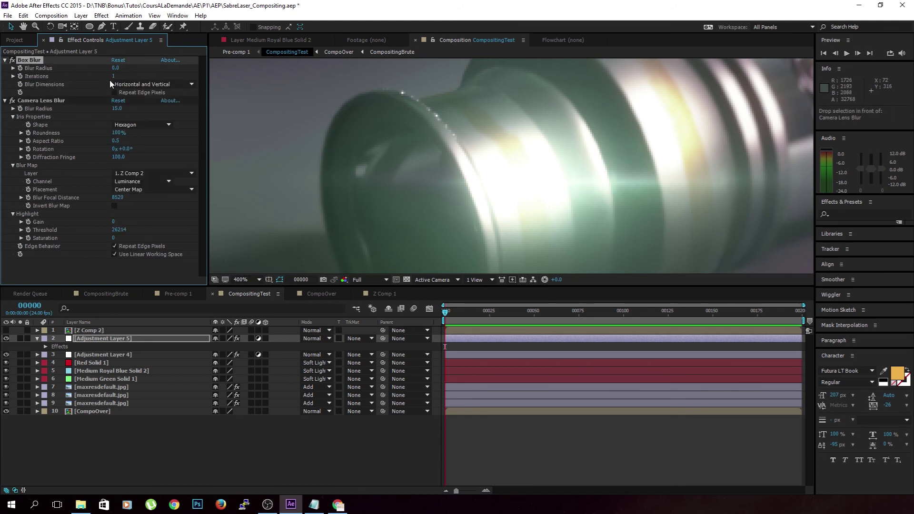
# Step: Try a Box Blur radius of 0.5 with 2 iterations, and remove the effect from Adjustment Layer 5
pyautogui.moveTo(114, 72); pyautogui.dragTo(113, 70)
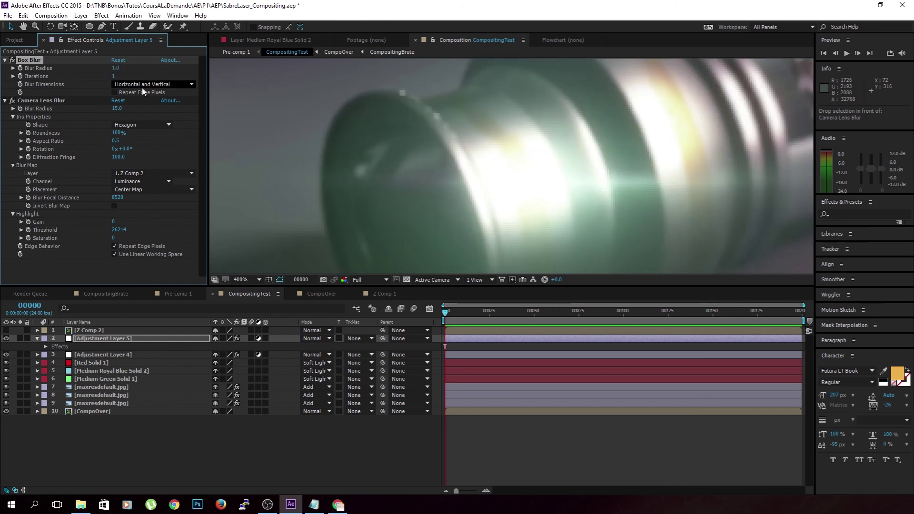
pyautogui.click(115, 68)
pyautogui.write('.5')
pyautogui.press('Return')
pyautogui.click(114, 77)
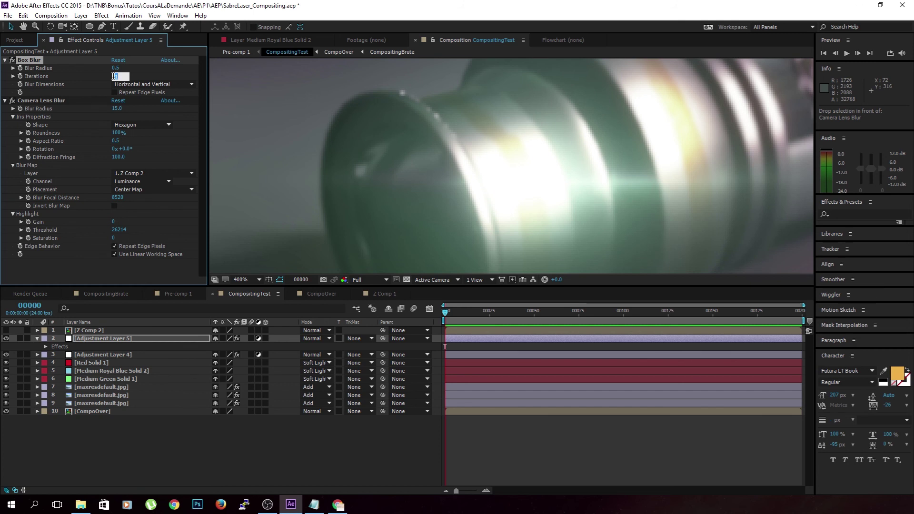
pyautogui.write('2')
pyautogui.press('Return')
pyautogui.scroll(-4, 561, 115)
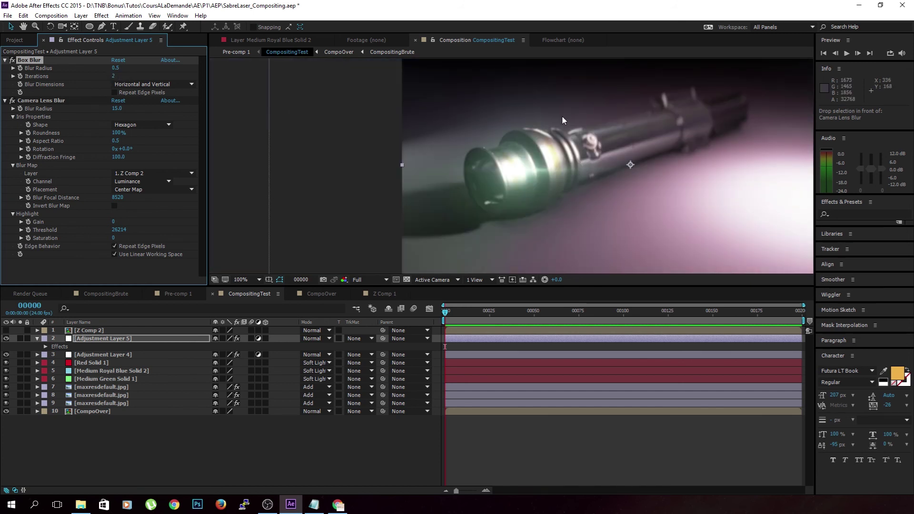
pyautogui.click(26, 60)
pyautogui.press('Delete')
# Step: Create a new adjustment layer above all other layers in the CompositingTest composition
pyautogui.rightClick(376, 443)
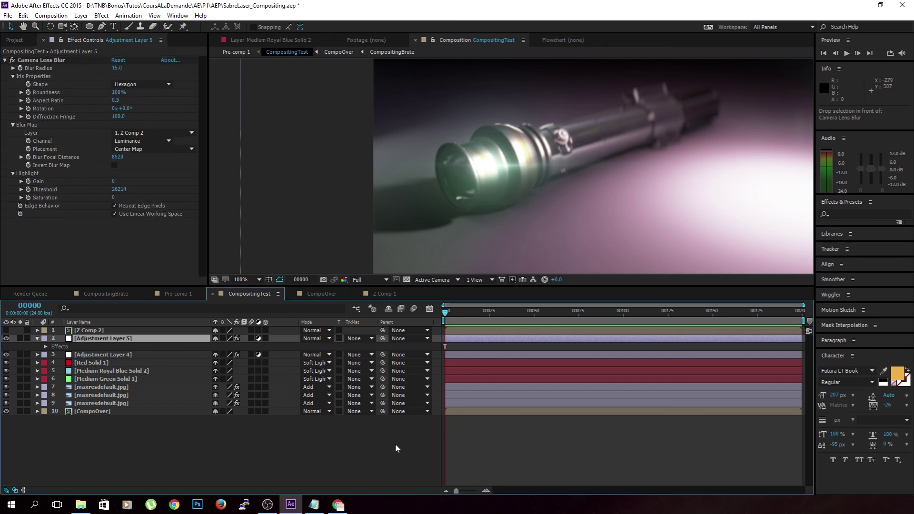
pyautogui.moveTo(428, 353)
pyautogui.click(321, 424)
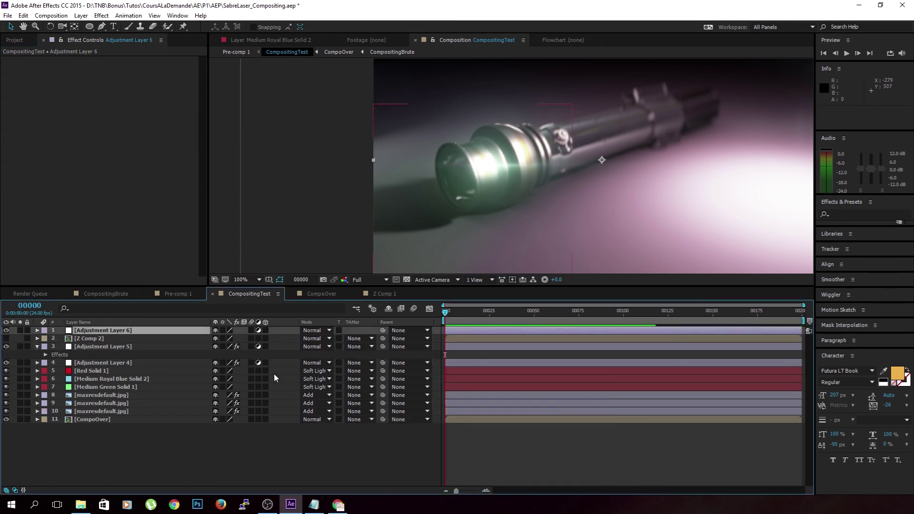
# Step: Draw a closed four-point curved mask on Adjustment Layer 6 around the bright pixels along the emitter's rim
pyautogui.scroll(4, 604, 148)
pyautogui.press('g')
pyautogui.scroll(3, 511, 144)
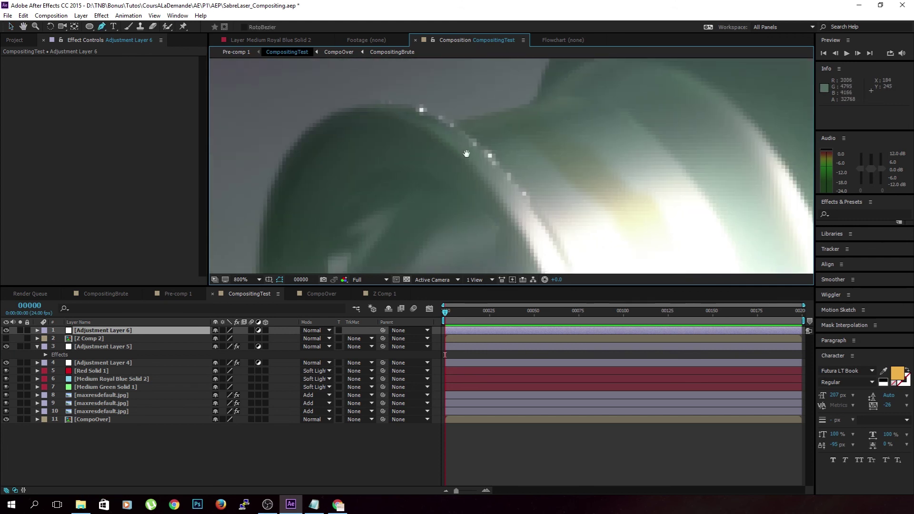
pyautogui.click(394, 110)
pyautogui.click(466, 135)
pyautogui.click(505, 191)
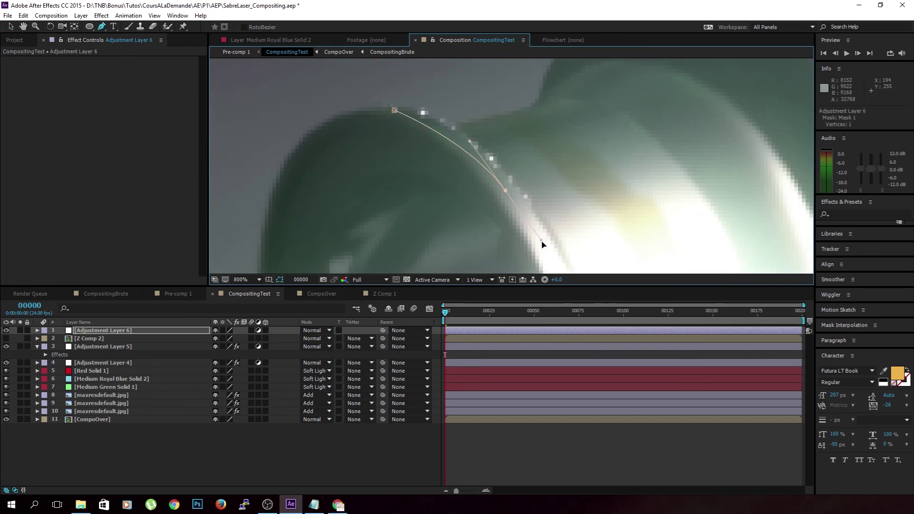
pyautogui.click(545, 247)
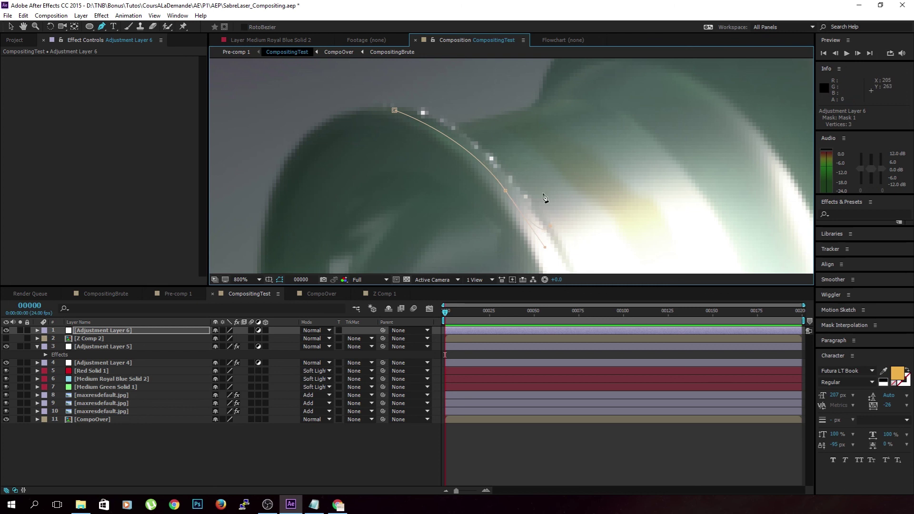
pyautogui.click(454, 113)
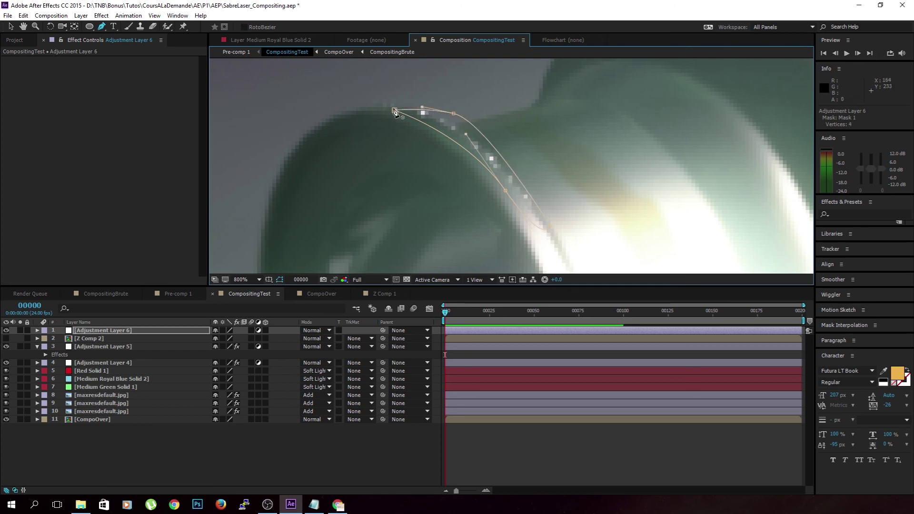
# Step: Try a Box Blur with radius 1.0 and 2 iterations on Adjustment Layer 6, and remove it
pyautogui.rightClick(58, 144)
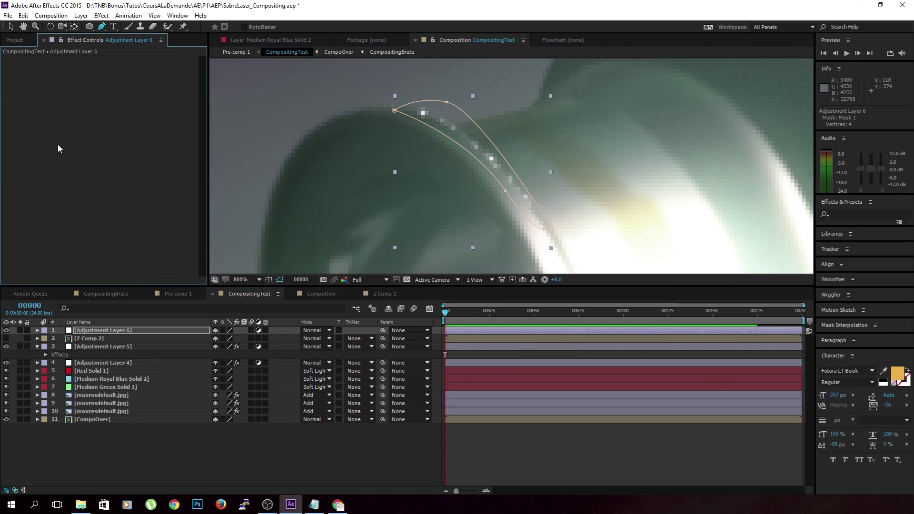
pyautogui.click(97, 137)
pyautogui.press('v')
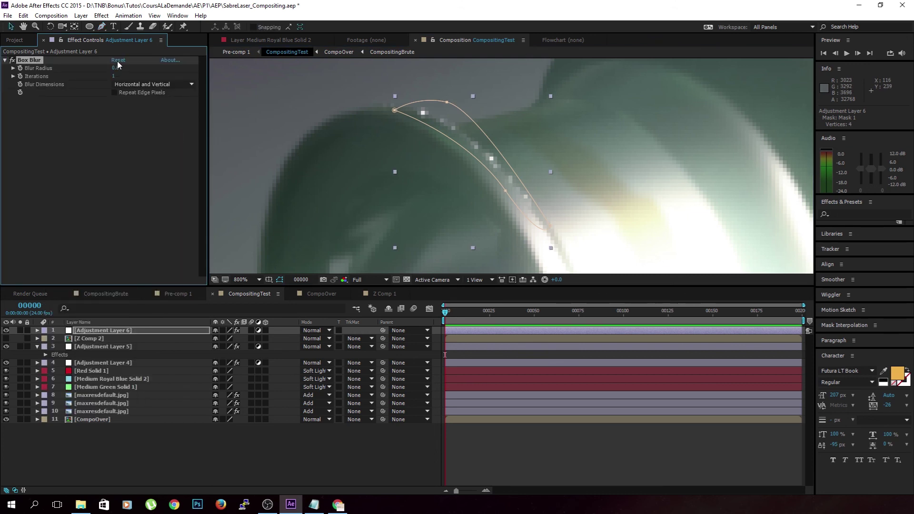
pyautogui.moveTo(118, 70); pyautogui.dragTo(117, 69)
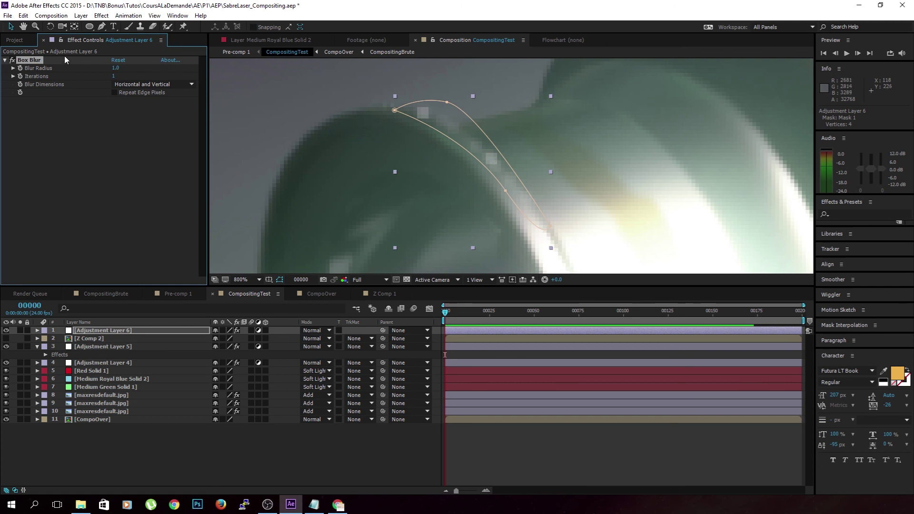
pyautogui.click(115, 76)
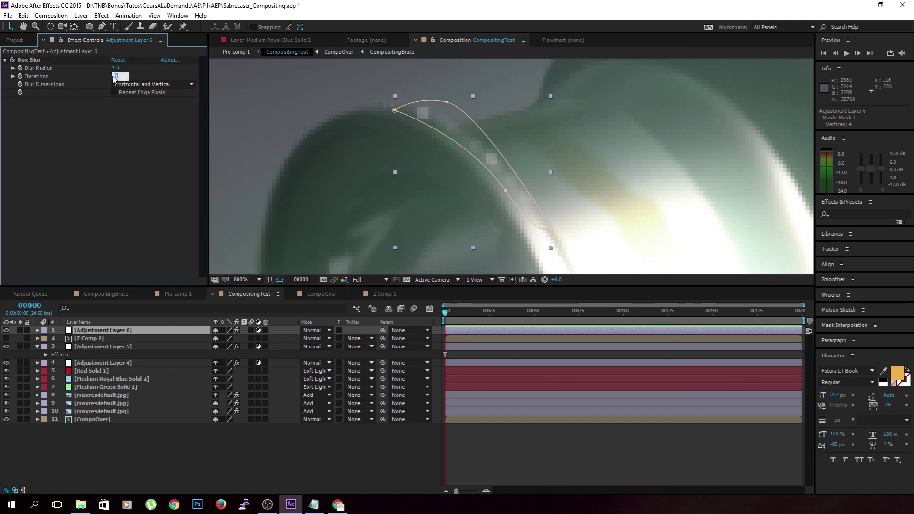
pyautogui.write('2')
pyautogui.press('Return')
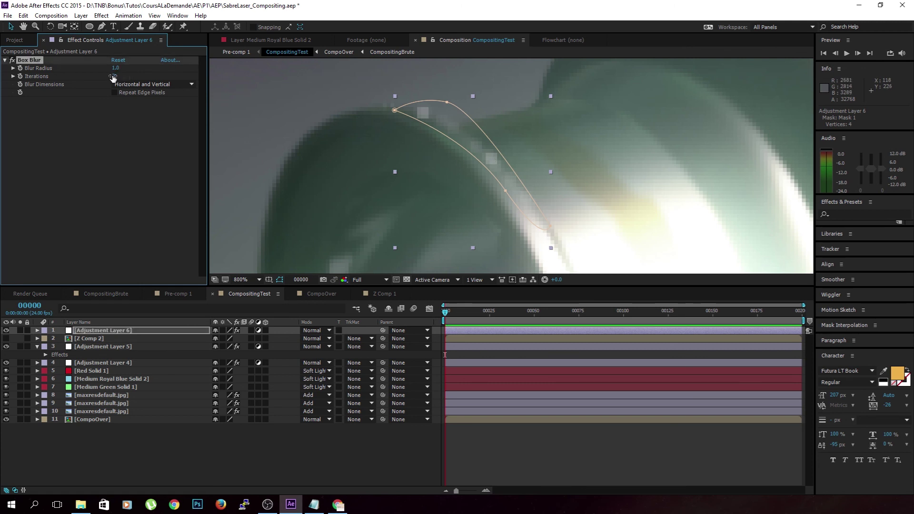
pyautogui.press('Delete')
# Step: Add a Fast Blur to Adjustment Layer 6 with a blurriness of 2.0 and repeated edge pixels
pyautogui.rightClick(29, 61)
pyautogui.moveTo(73, 127)
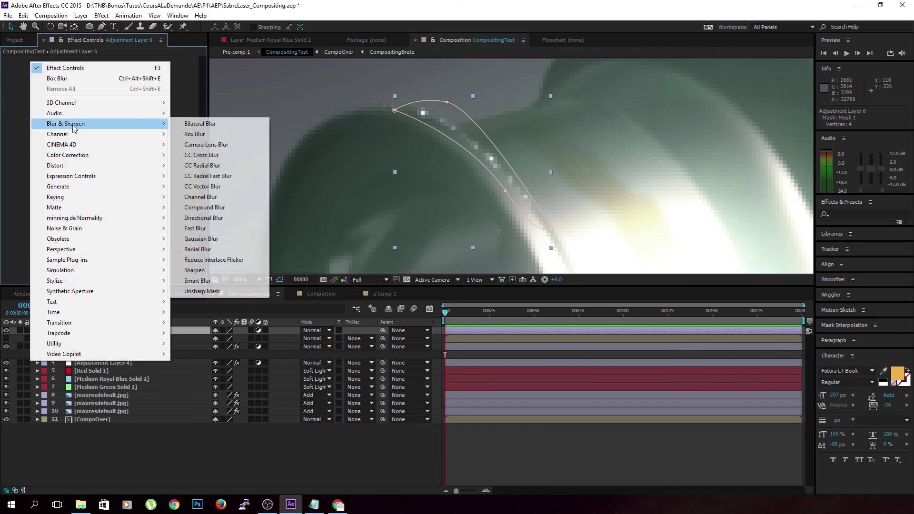
pyautogui.click(219, 228)
pyautogui.moveTo(116, 68); pyautogui.dragTo(115, 68)
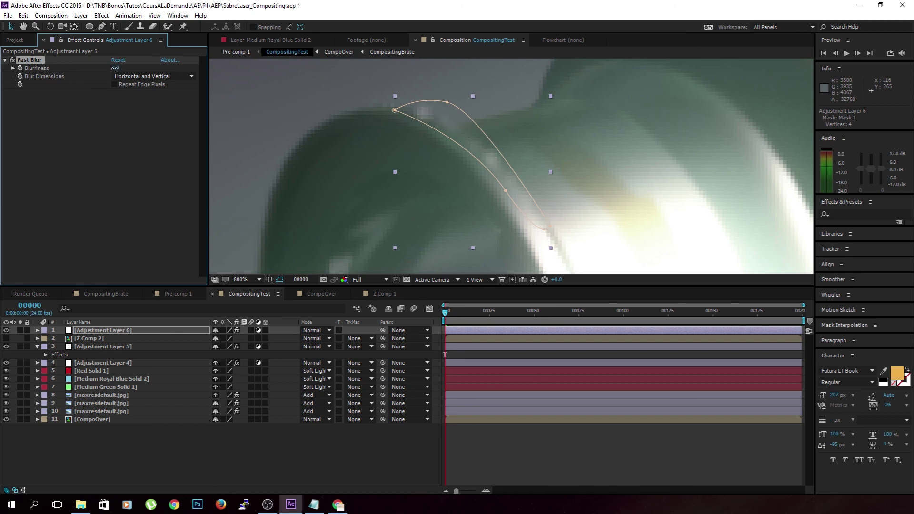
pyautogui.click(113, 84)
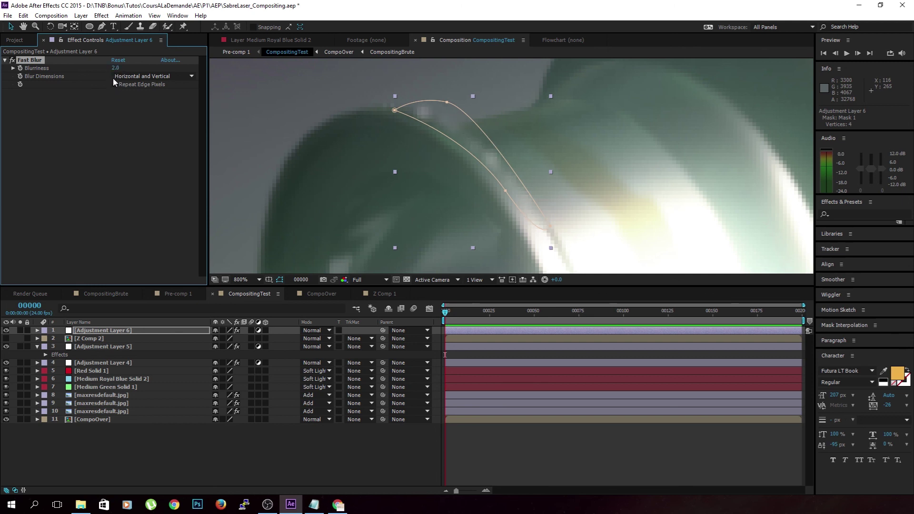
# Step: Feather Adjustment Layer 6's Mask 1 by 4 pixels
pyautogui.press('m')
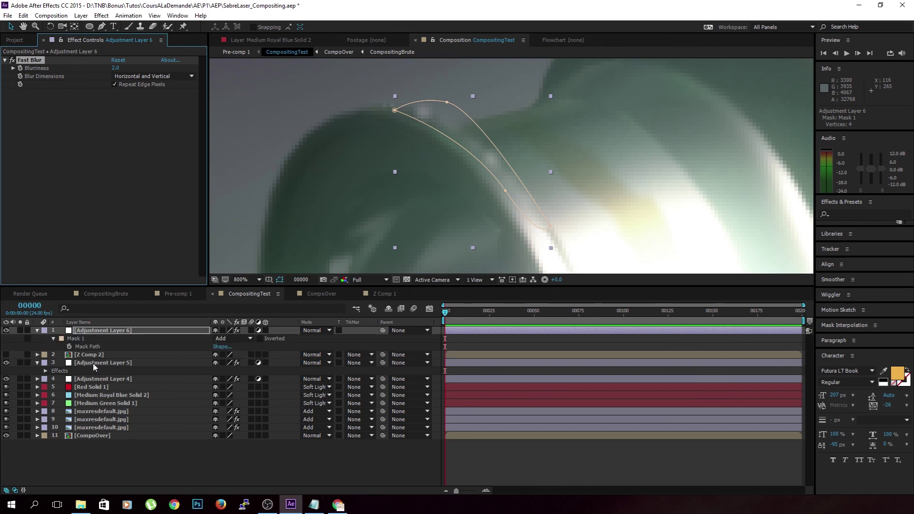
pyautogui.click(54, 338)
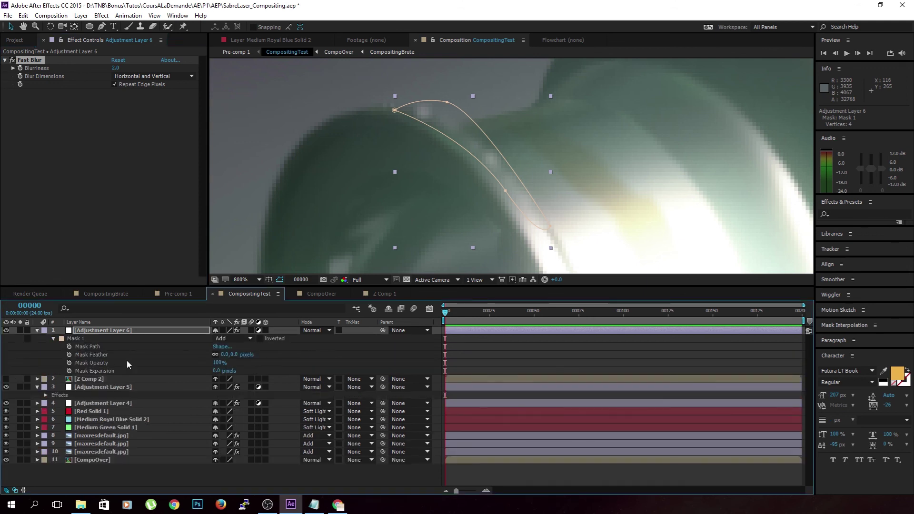
pyautogui.scroll(-1, 424, 227)
pyautogui.scroll(-2, 424, 227)
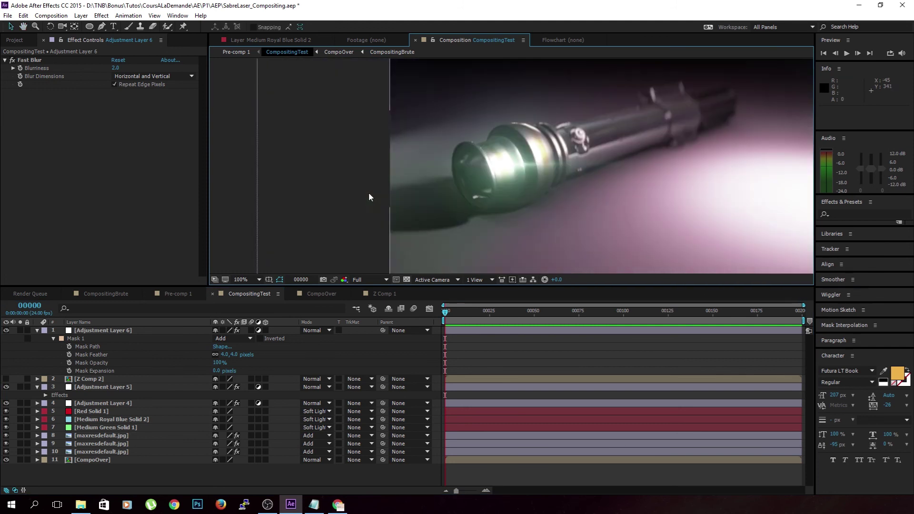
# Step: Compare the lightsaber image with and without the Fast Blur effect
pyautogui.click(16, 62)
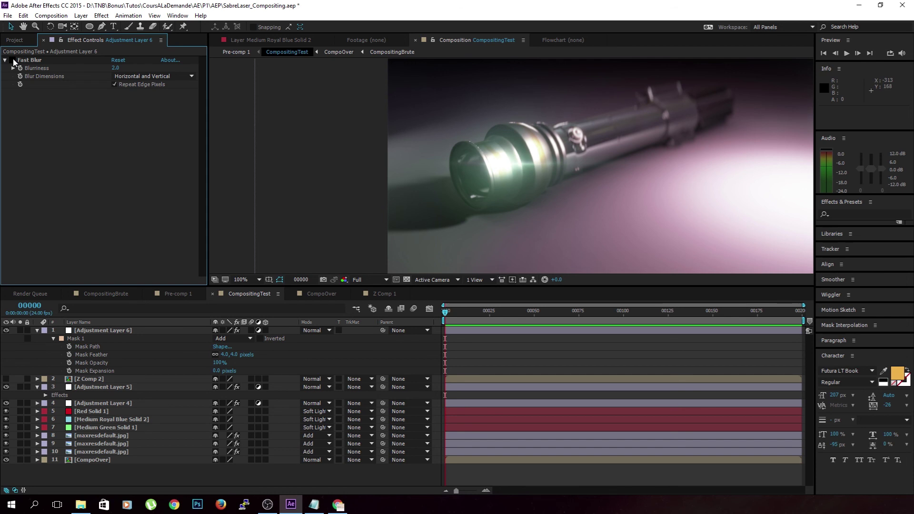
pyautogui.scroll(-2, 440, 145)
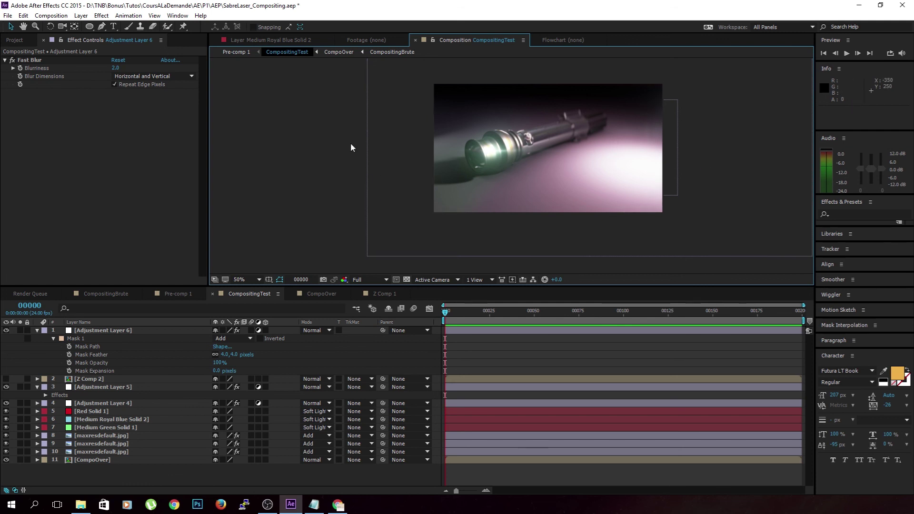
pyautogui.moveTo(350, 143); pyautogui.dragTo(293, 155)
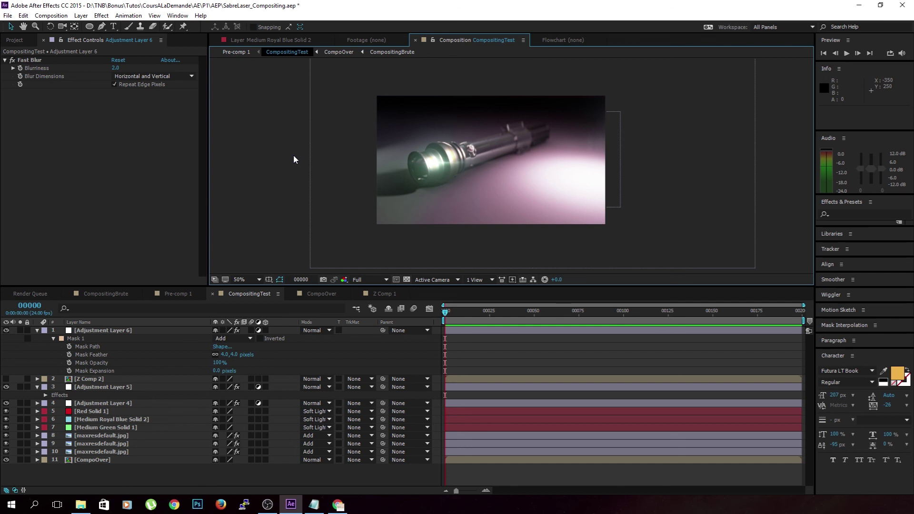
# Step: Review the project's color depth and working space settings, keeping them as they are
pyautogui.click(21, 40)
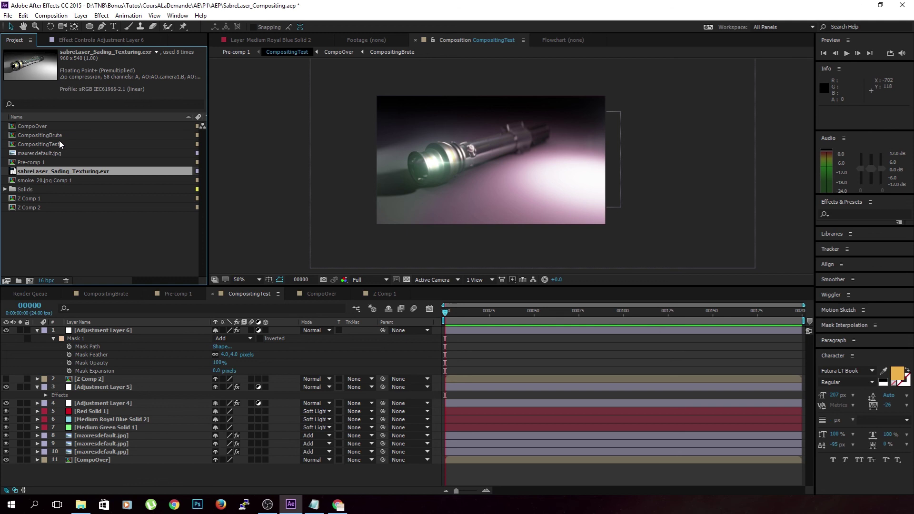
pyautogui.click(45, 280)
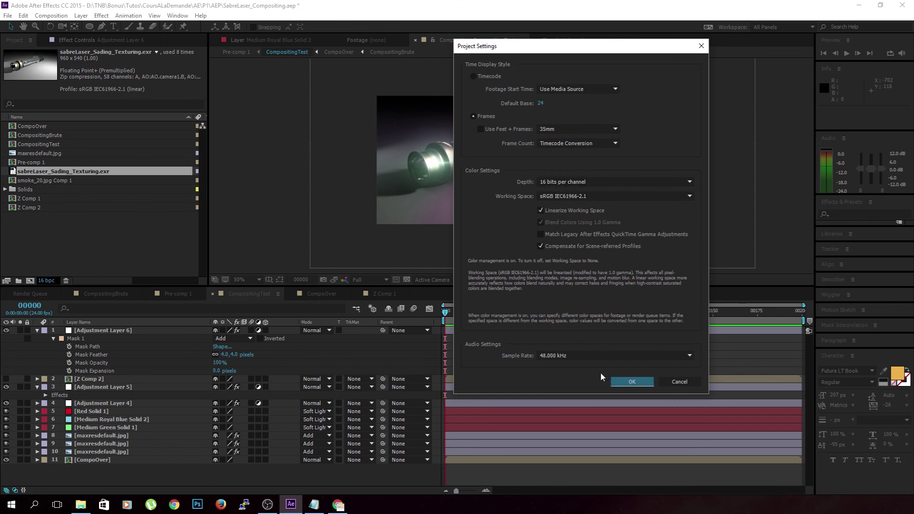
pyautogui.click(623, 383)
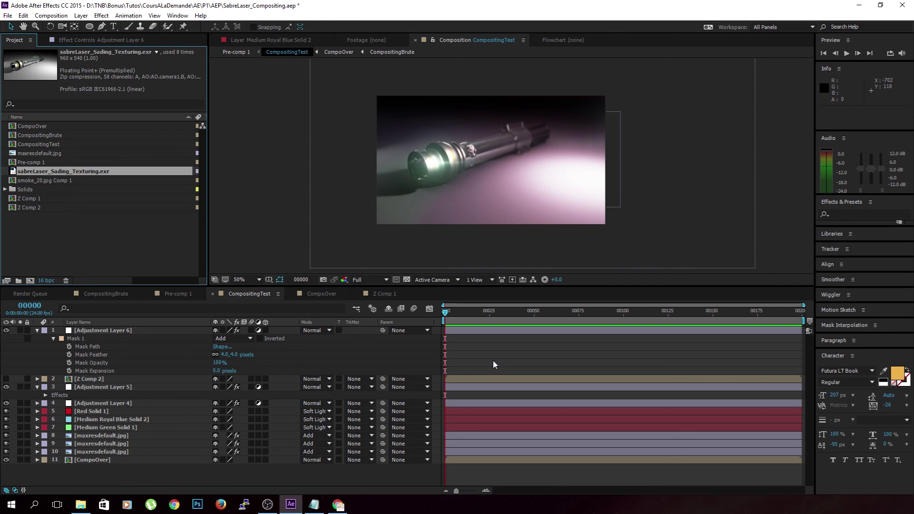
# Step: Collapse the expanded properties of Adjustment Layer 6 and Adjustment Layer 5
pyautogui.click(403, 457)
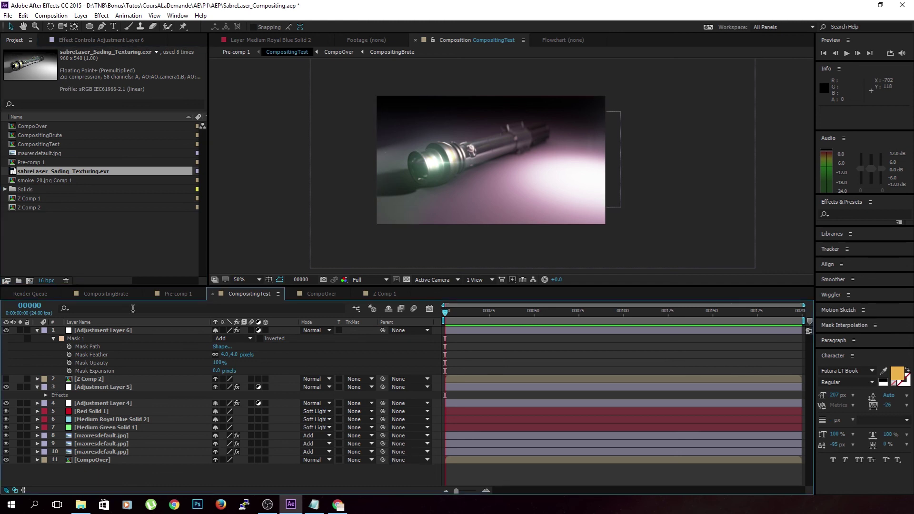
pyautogui.click(36, 331)
pyautogui.click(37, 346)
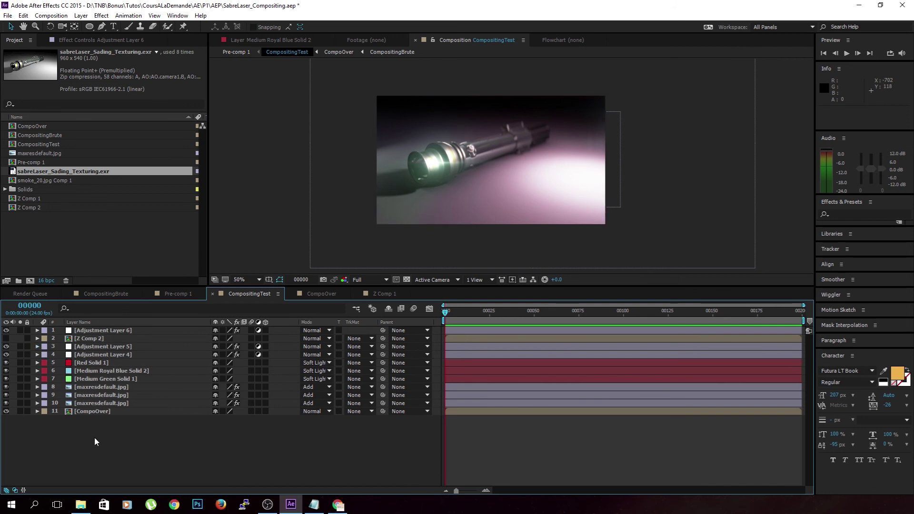